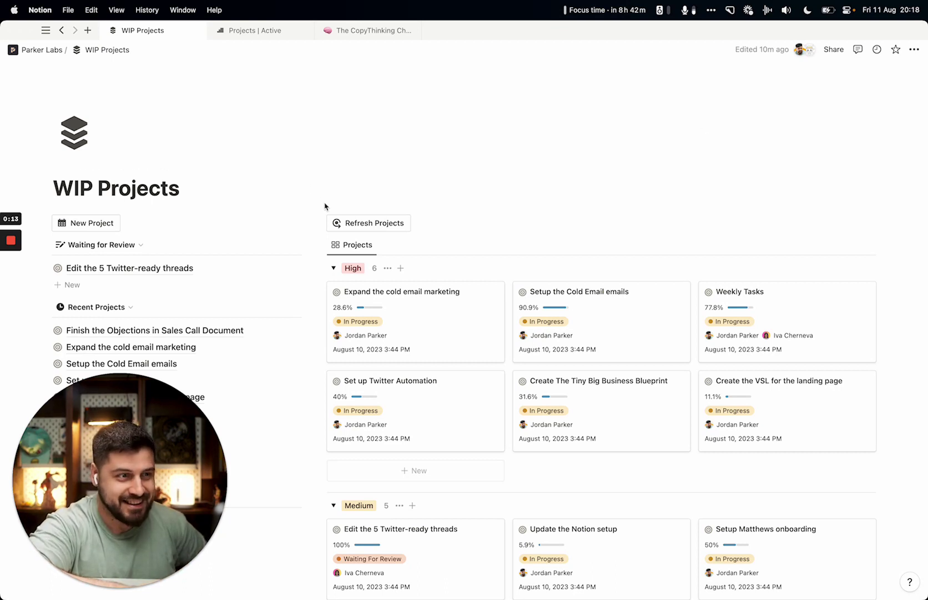
Step: Start a new project, select an option in the New Project Config wizard, and advance to the SoP step
{"action": "left_click", "coordinate": [96, 225]}
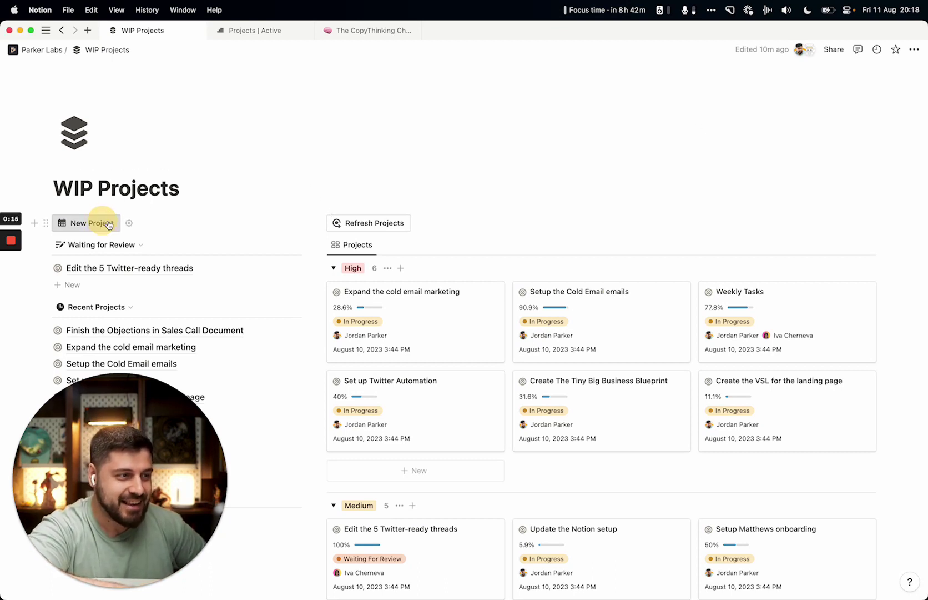
{"action": "left_click", "coordinate": [91, 222]}
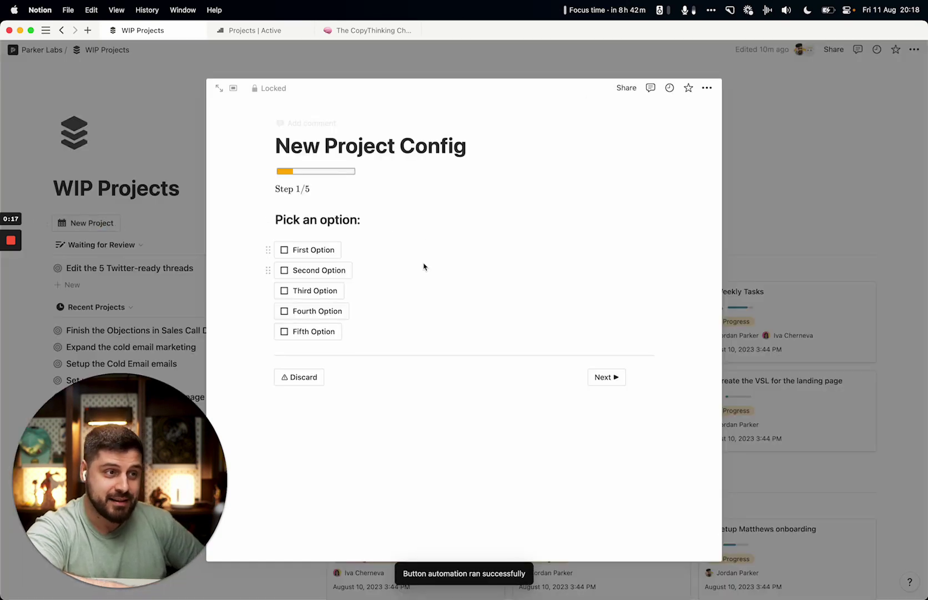
{"action": "left_click", "coordinate": [287, 259]}
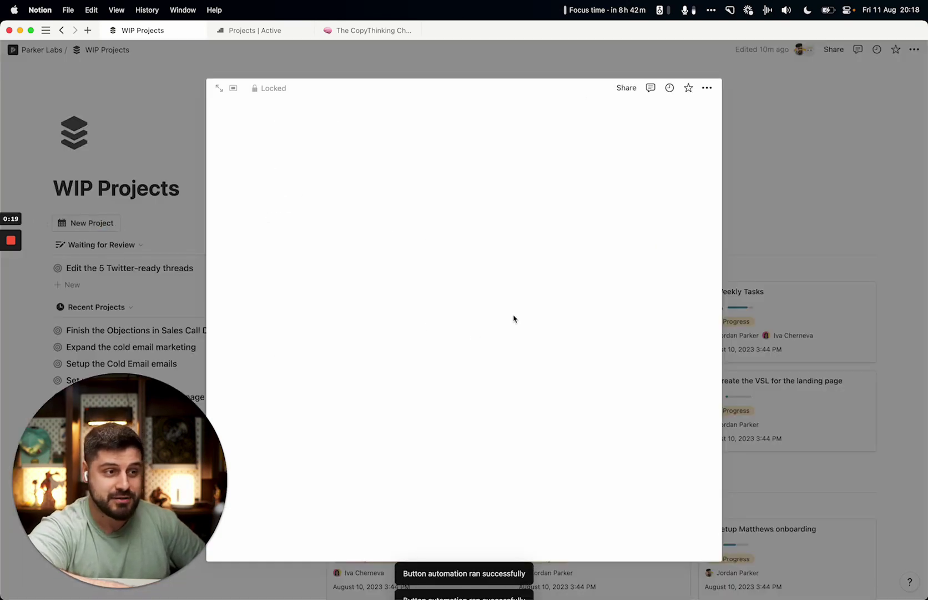
{"action": "left_click", "coordinate": [607, 376]}
{"action": "left_click", "coordinate": [608, 379]}
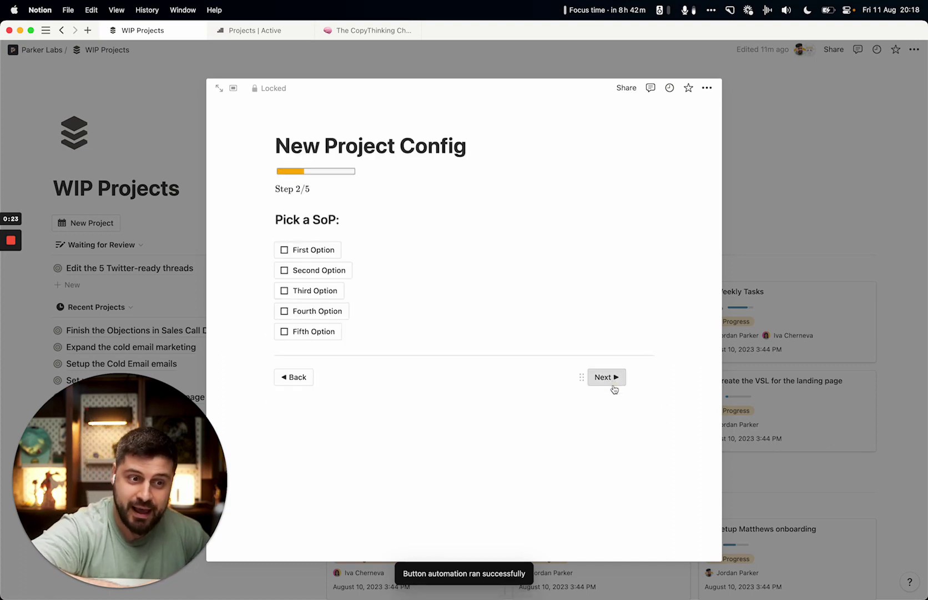
Step: Go back to step 1 of the New Project Config wizard and advance through its remaining pages
{"action": "left_click", "coordinate": [298, 379]}
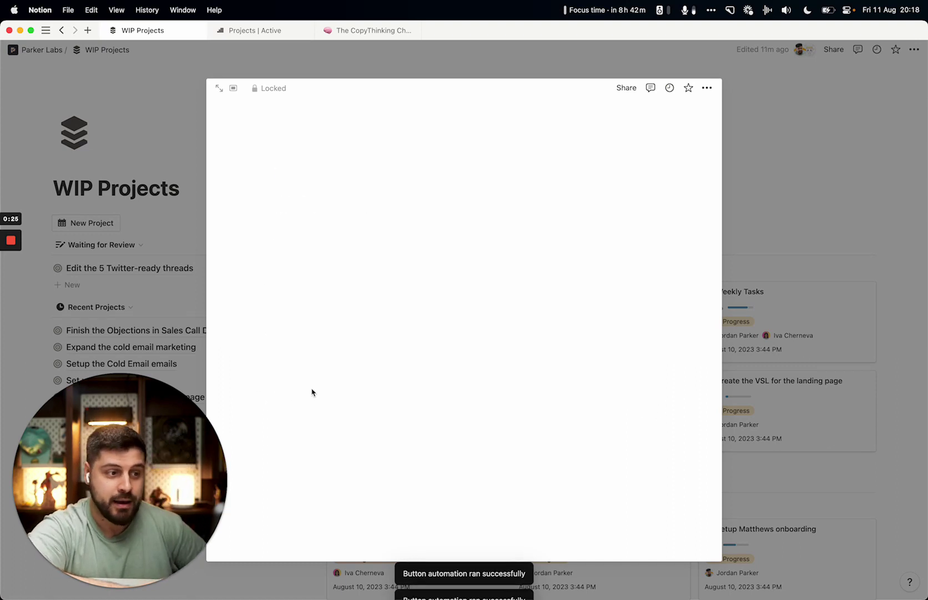
{"action": "left_click", "coordinate": [298, 378]}
{"action": "left_click", "coordinate": [614, 377]}
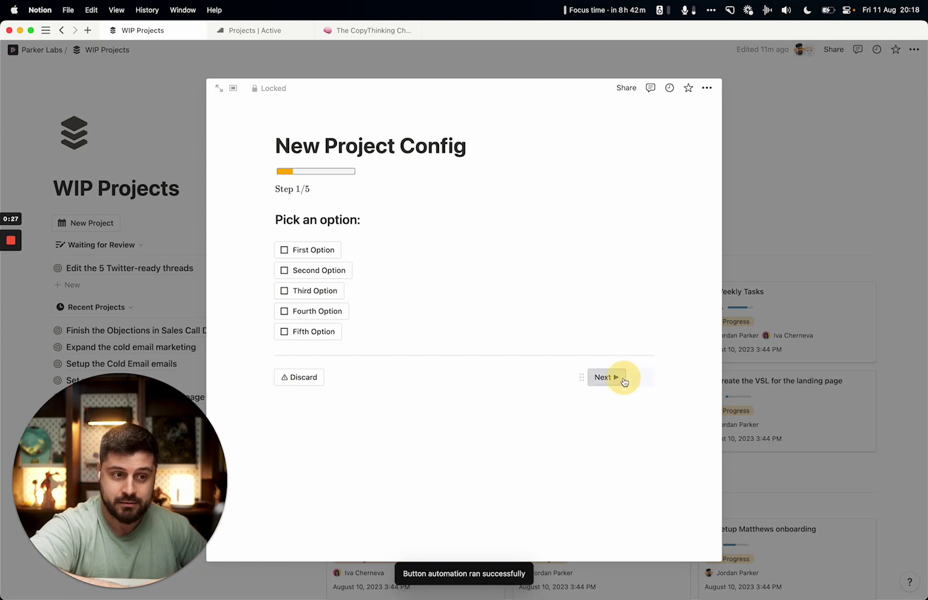
{"action": "left_click", "coordinate": [605, 374]}
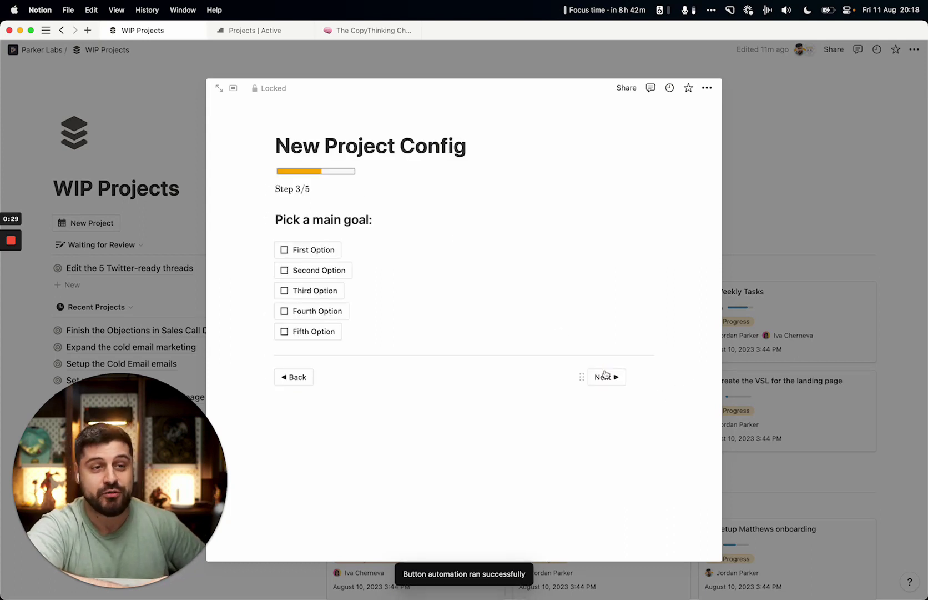
{"action": "left_click", "coordinate": [605, 380]}
{"action": "left_click", "coordinate": [611, 379]}
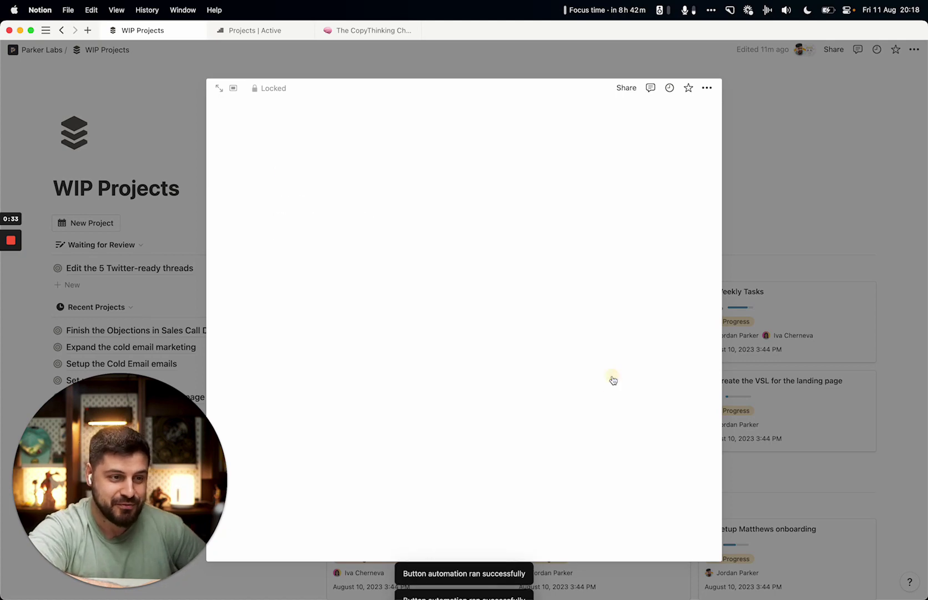
{"action": "left_click", "coordinate": [616, 379]}
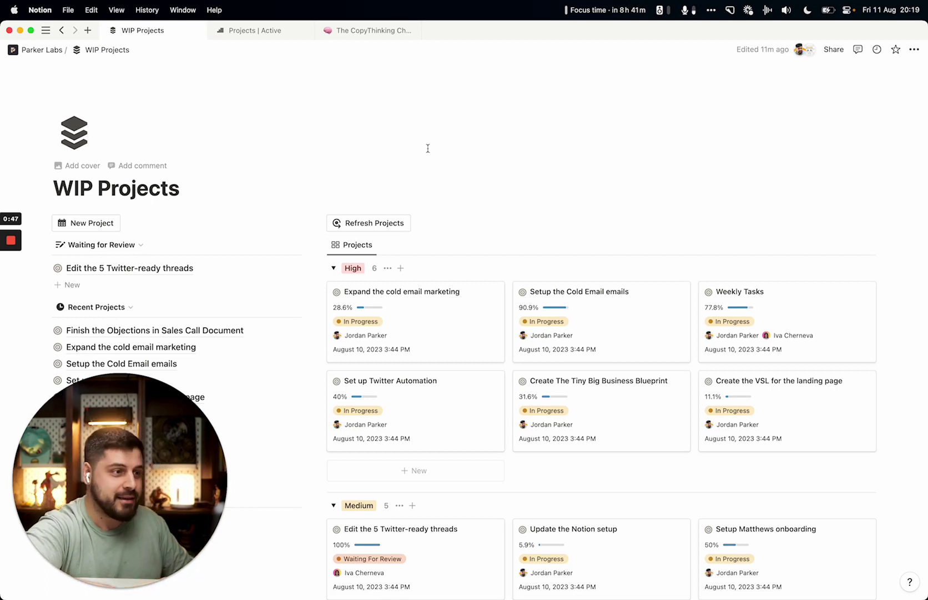
Step: Look over the WIP Projects page and examine the action configured for the New Project button
{"action": "scroll", "coordinate": [337, 177], "scroll_direction": "down", "scroll_amount": 1}
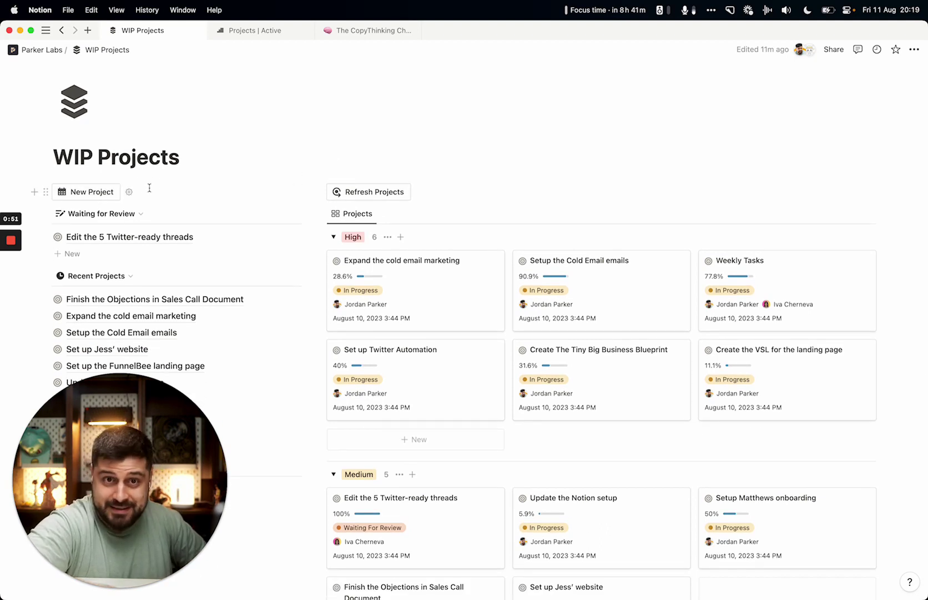
{"action": "scroll", "coordinate": [149, 188], "scroll_direction": "down", "scroll_amount": 3}
{"action": "scroll", "coordinate": [150, 192], "scroll_direction": "down", "scroll_amount": 2}
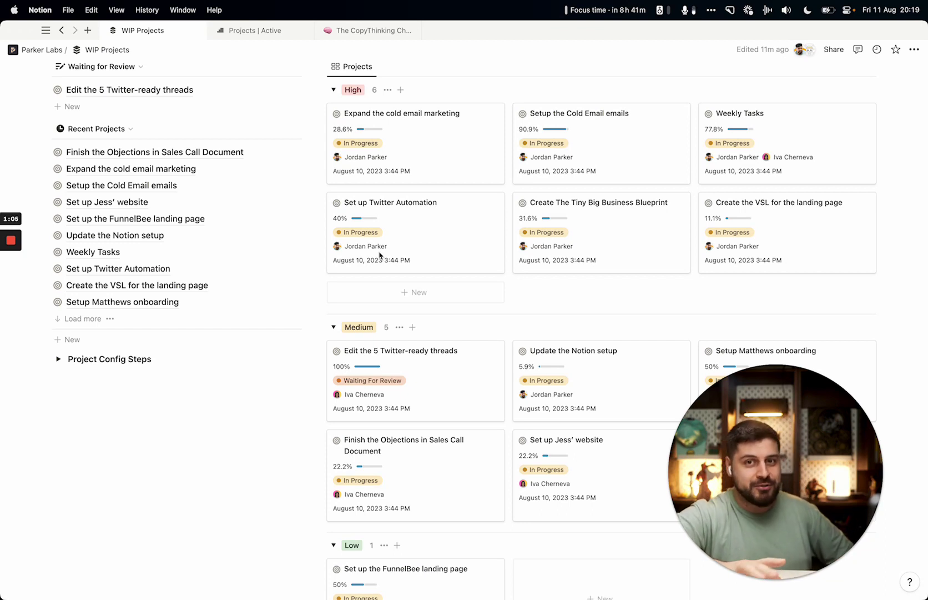
{"action": "scroll", "coordinate": [353, 207], "scroll_direction": "up", "scroll_amount": 3}
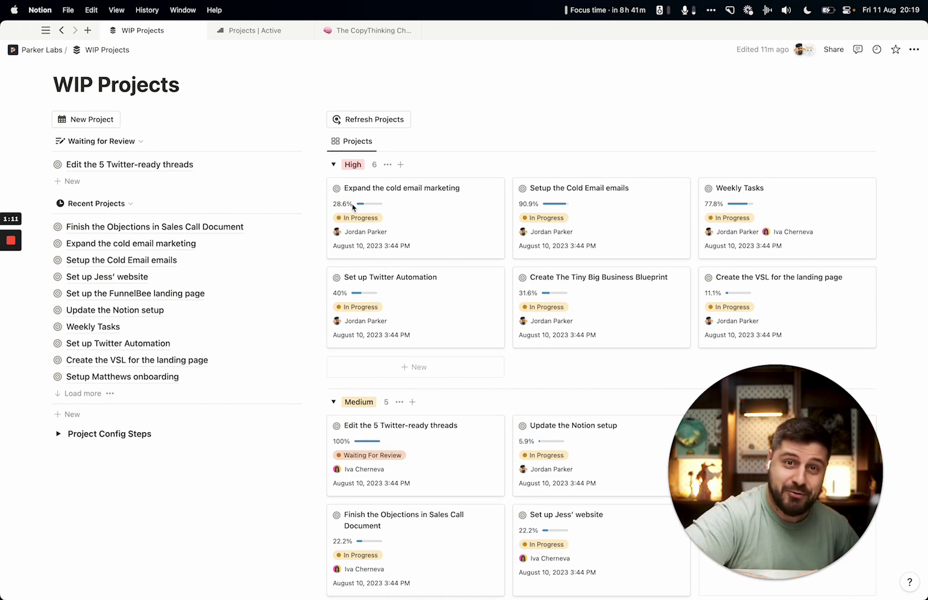
{"action": "scroll", "coordinate": [137, 125], "scroll_direction": "up", "scroll_amount": 3}
{"action": "left_click", "coordinate": [185, 185]}
{"action": "left_click", "coordinate": [131, 197]}
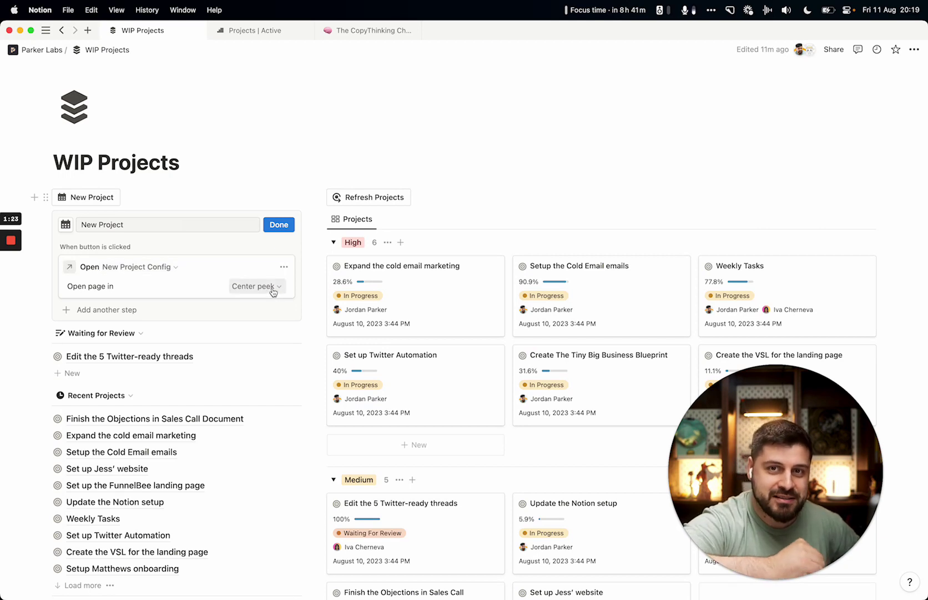
{"action": "left_click", "coordinate": [278, 224]}
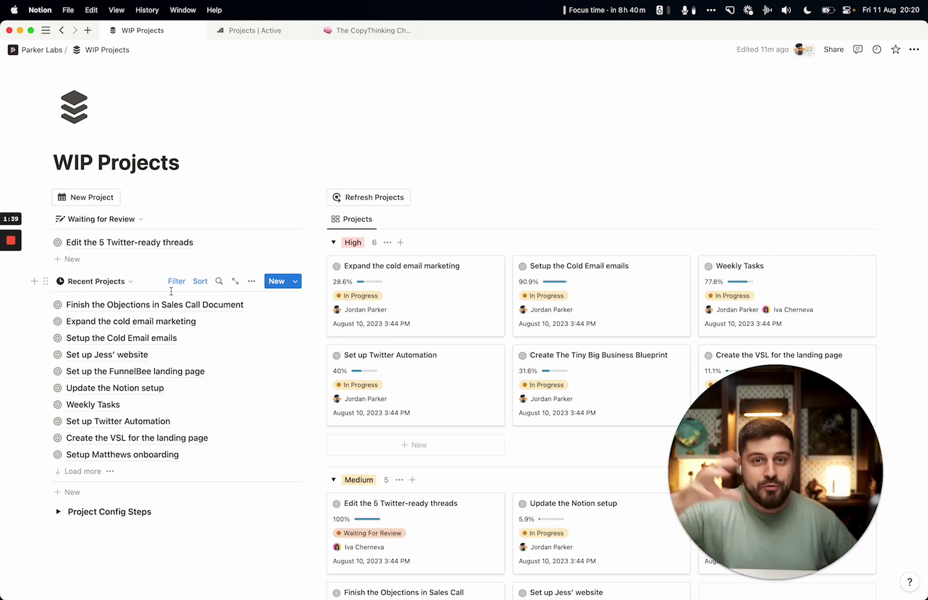
Step: Start a new project, check the First Option, and unlock the step 1 page that has it checked
{"action": "left_click", "coordinate": [101, 201]}
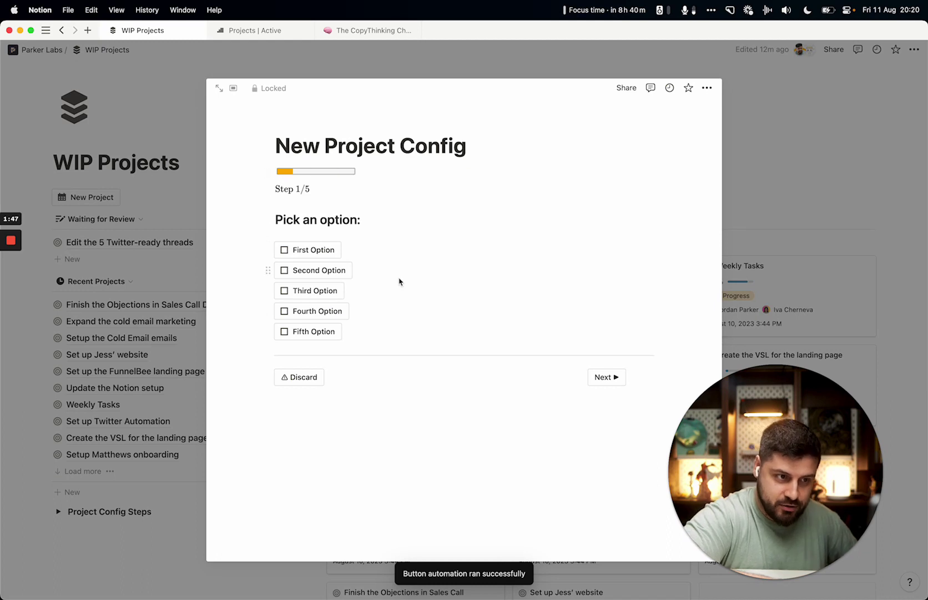
{"action": "left_click", "coordinate": [314, 251]}
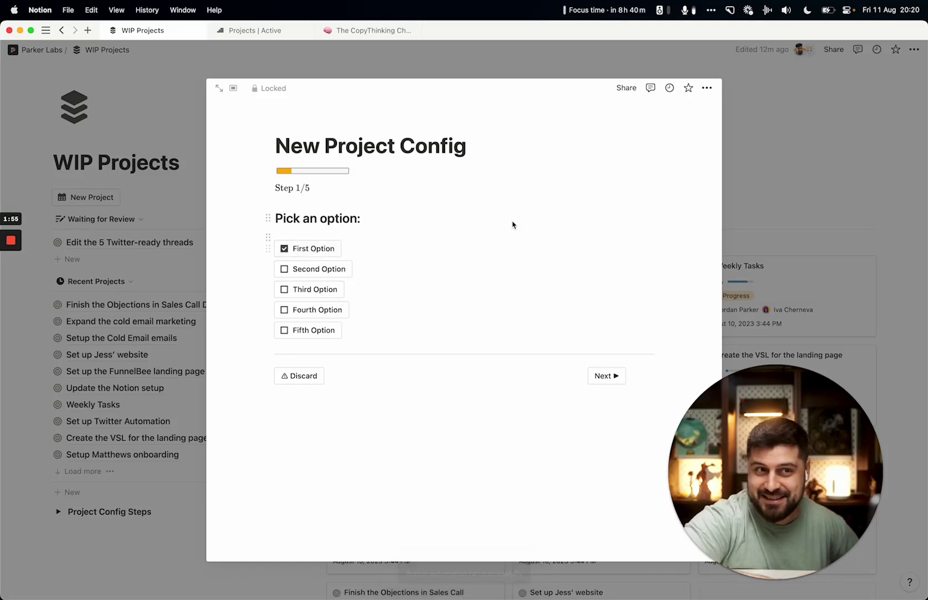
{"action": "left_click", "coordinate": [707, 88]}
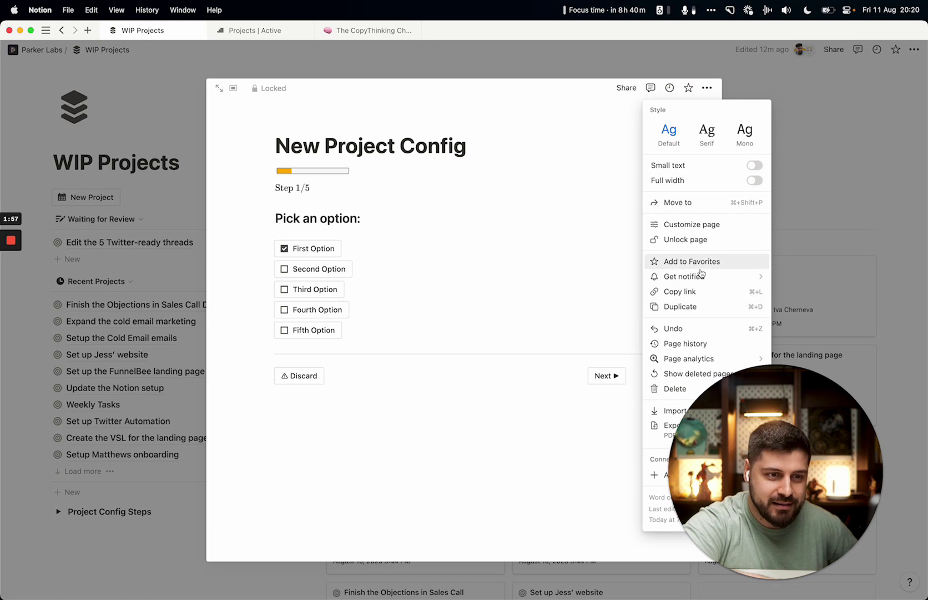
{"action": "left_click", "coordinate": [703, 245]}
{"action": "left_click", "coordinate": [448, 323]}
Step: Uncheck the First Option and unlock the step 1 page on which no option is checked
{"action": "left_click", "coordinate": [324, 262]}
{"action": "left_click", "coordinate": [328, 248]}
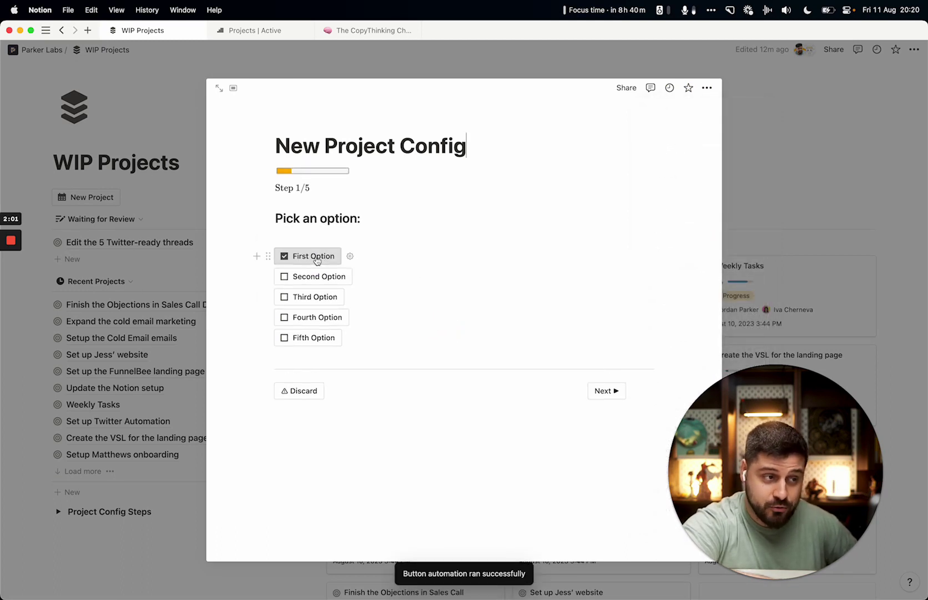
{"action": "left_click", "coordinate": [707, 88]}
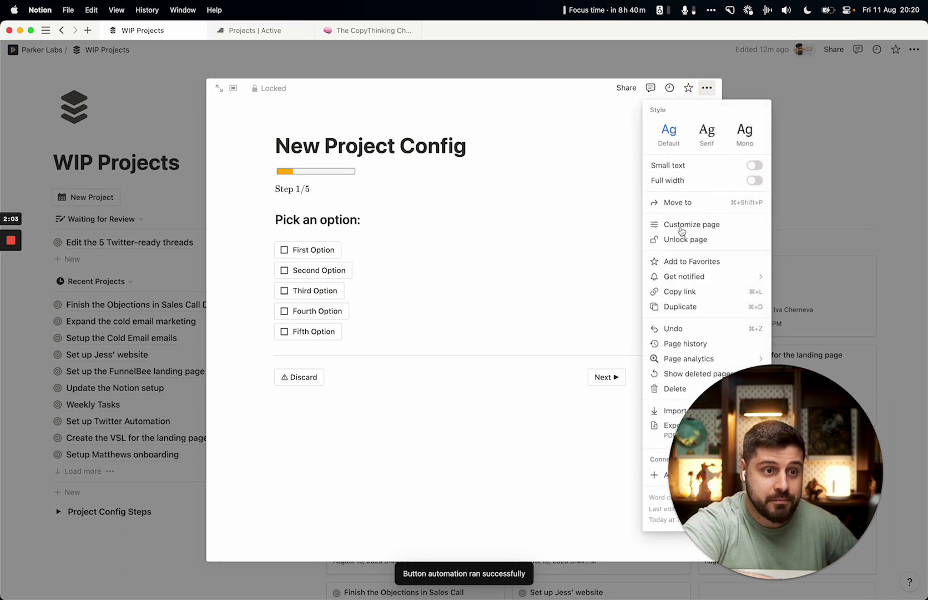
{"action": "left_click", "coordinate": [604, 139]}
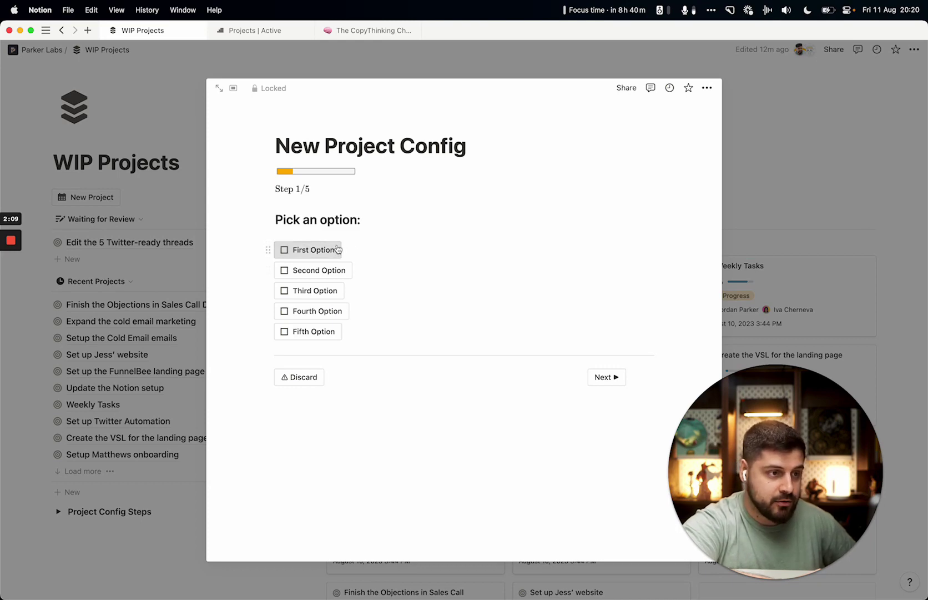
{"action": "left_click", "coordinate": [711, 80]}
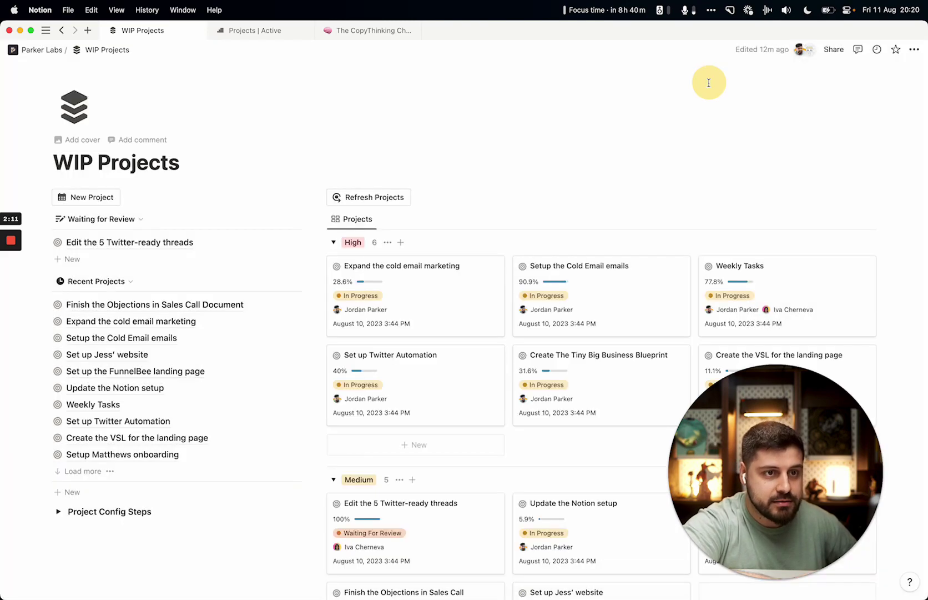
{"action": "left_click", "coordinate": [93, 198]}
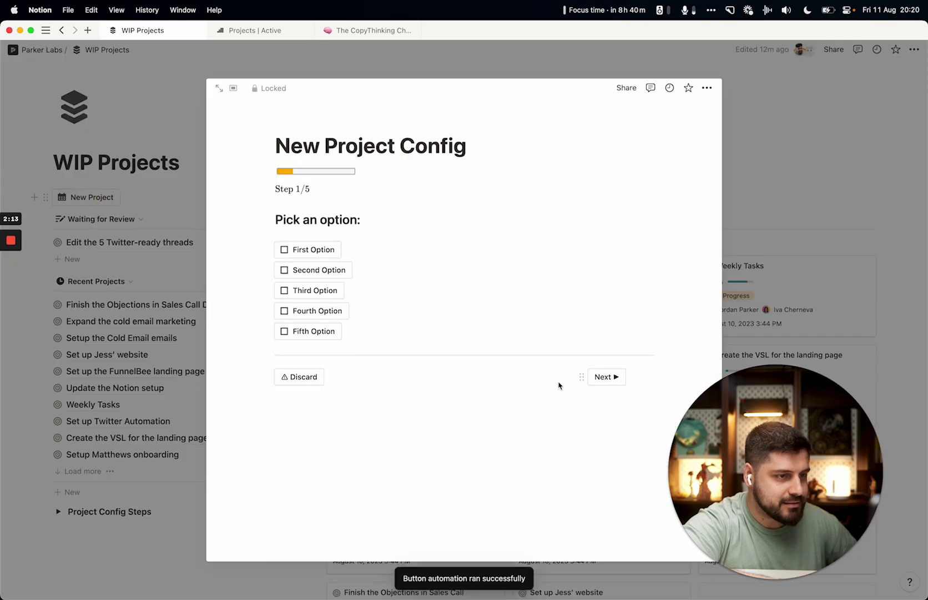
{"action": "left_click", "coordinate": [701, 92]}
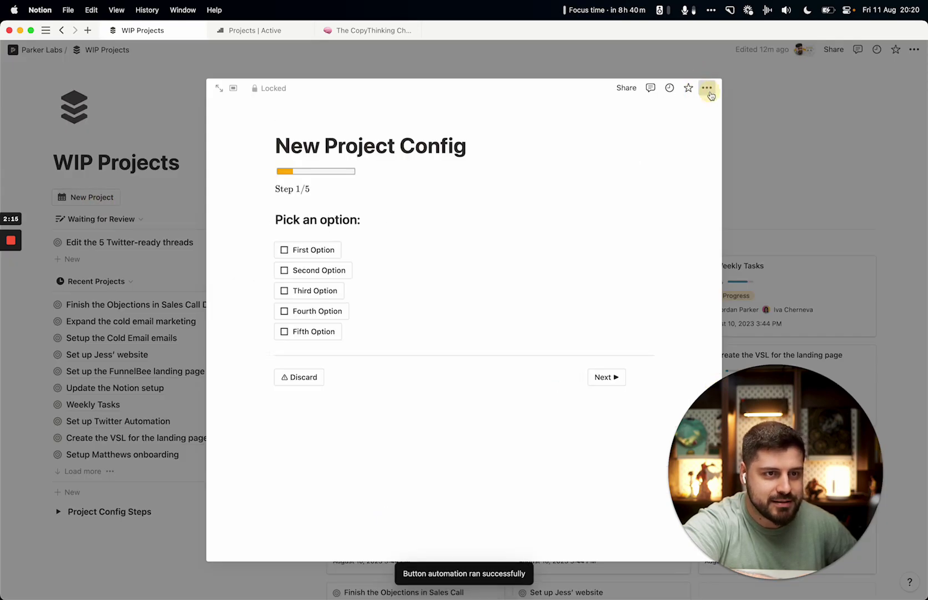
{"action": "left_click", "coordinate": [707, 90]}
{"action": "left_click", "coordinate": [556, 165]}
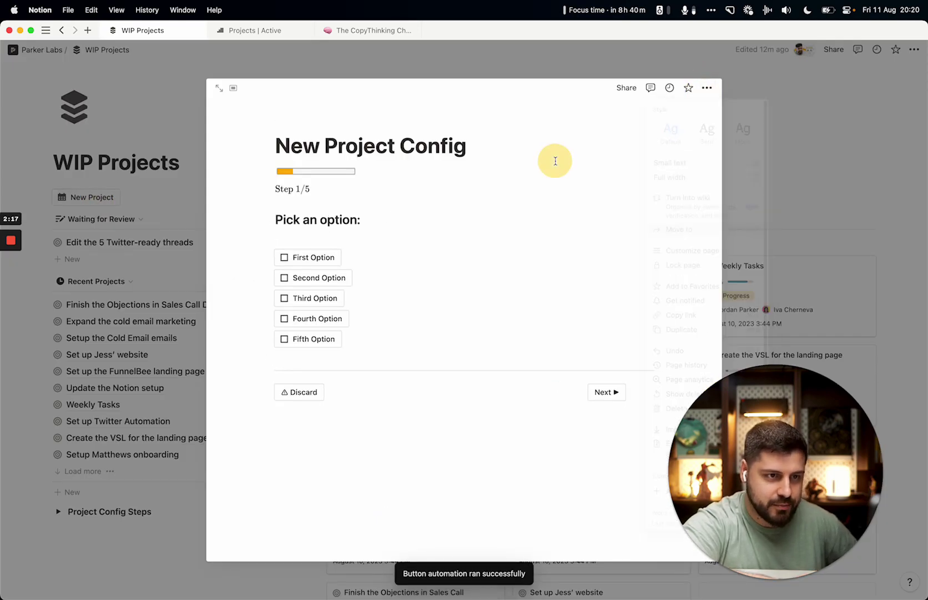
Step: Examine the unchecked First Option button's open-page action and compare it with the page title
{"action": "left_click", "coordinate": [349, 257]}
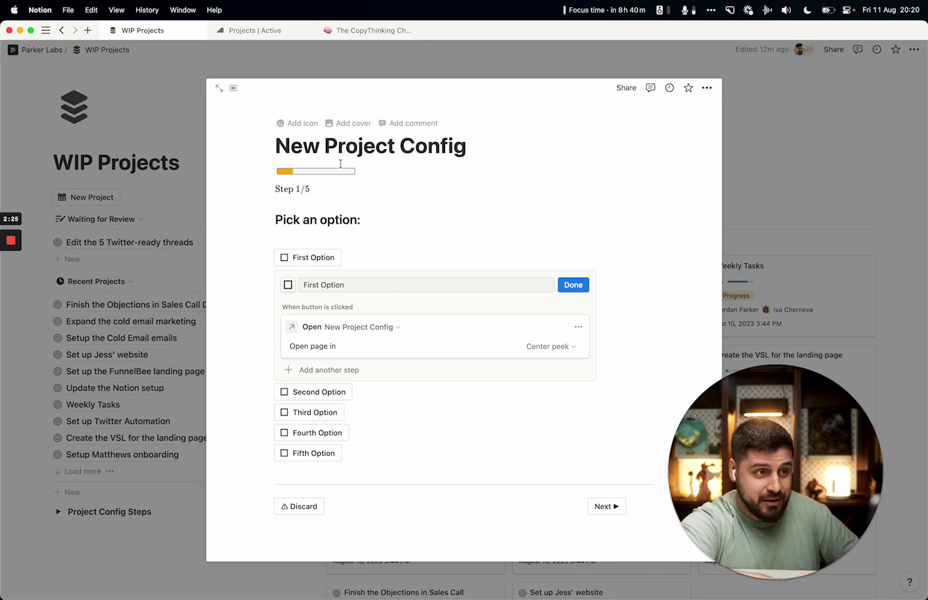
{"action": "triple_click", "coordinate": [411, 148]}
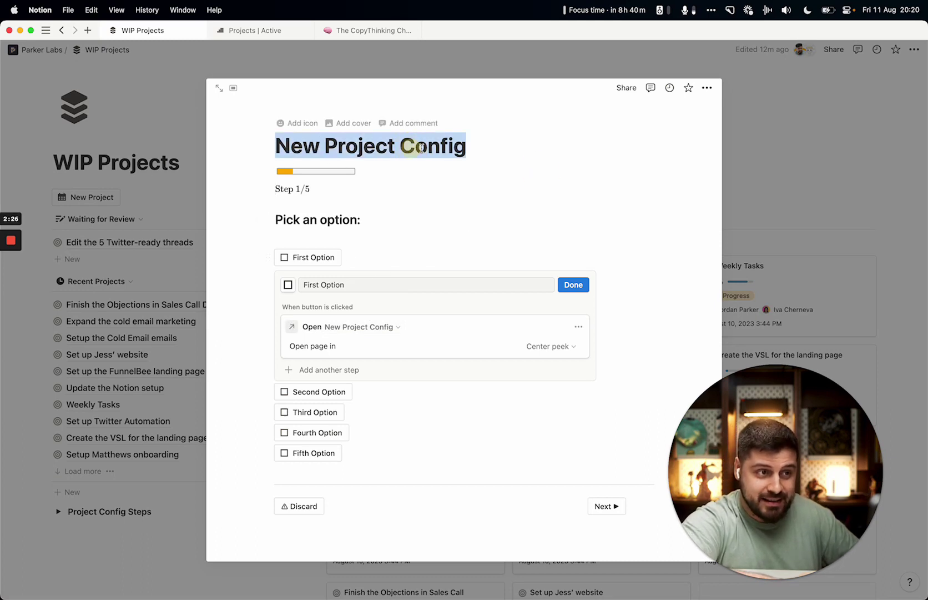
{"action": "left_click", "coordinate": [509, 144]}
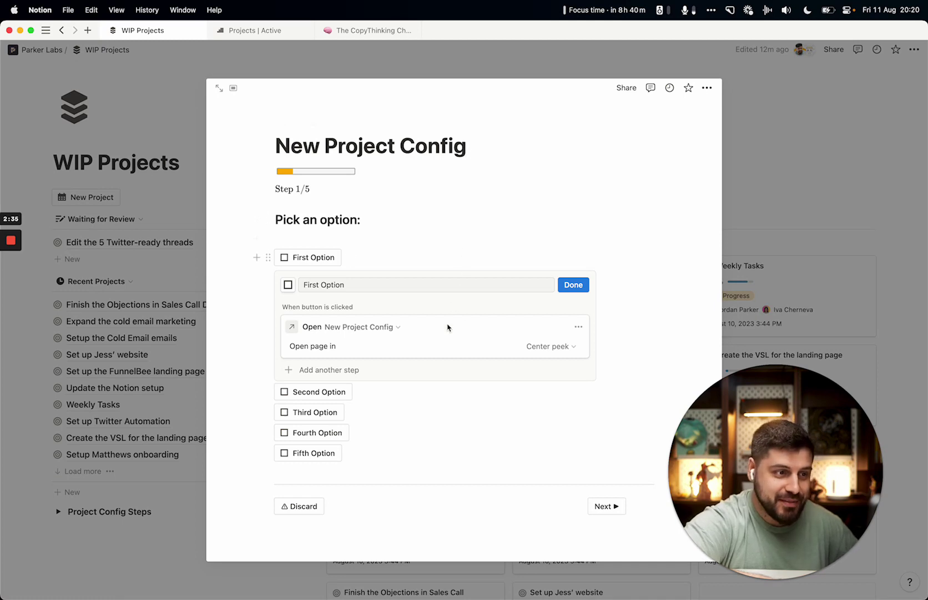
{"action": "left_click", "coordinate": [578, 283]}
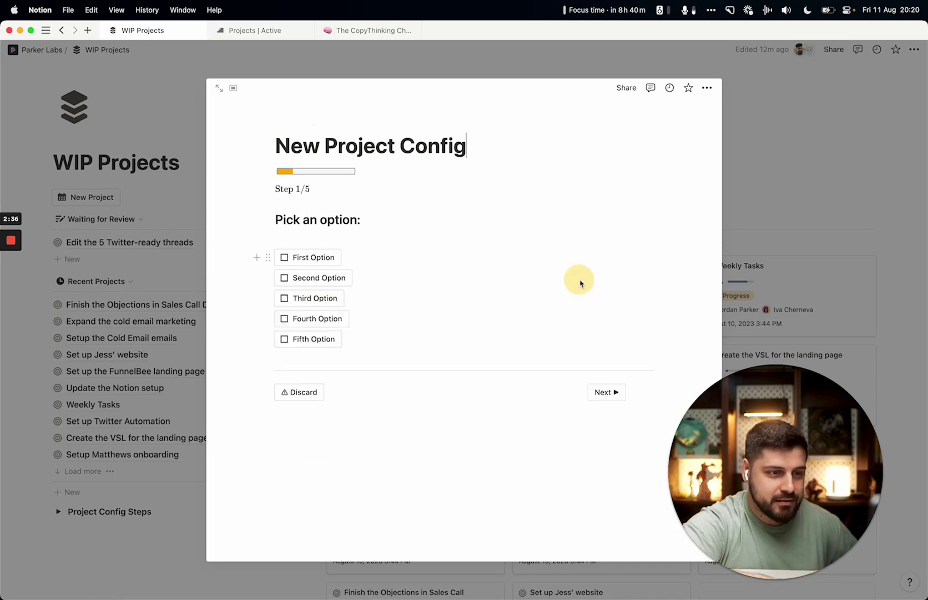
Step: Check the First Option, examine the checked button's action, and switch the option off and on again
{"action": "left_click", "coordinate": [320, 259]}
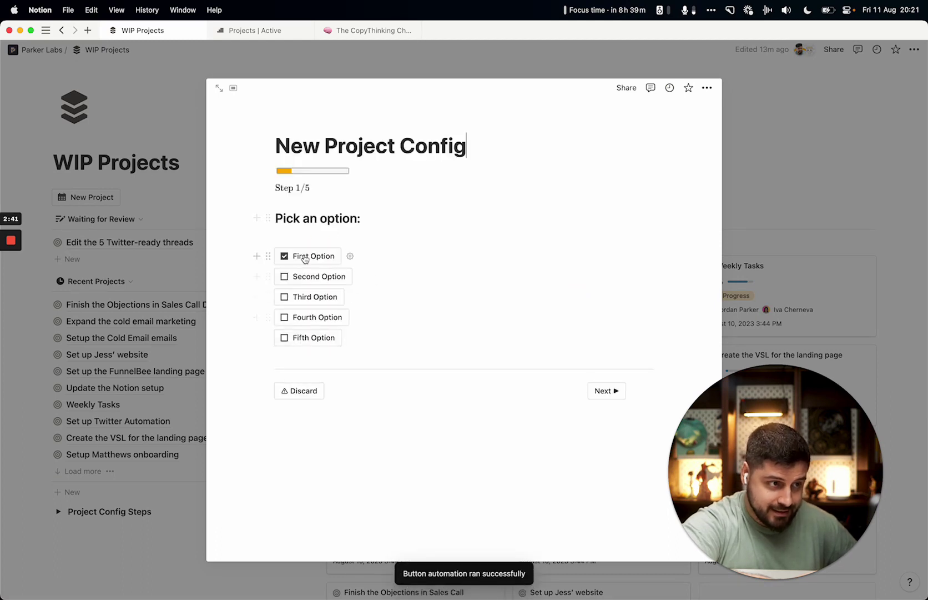
{"action": "left_click", "coordinate": [350, 255]}
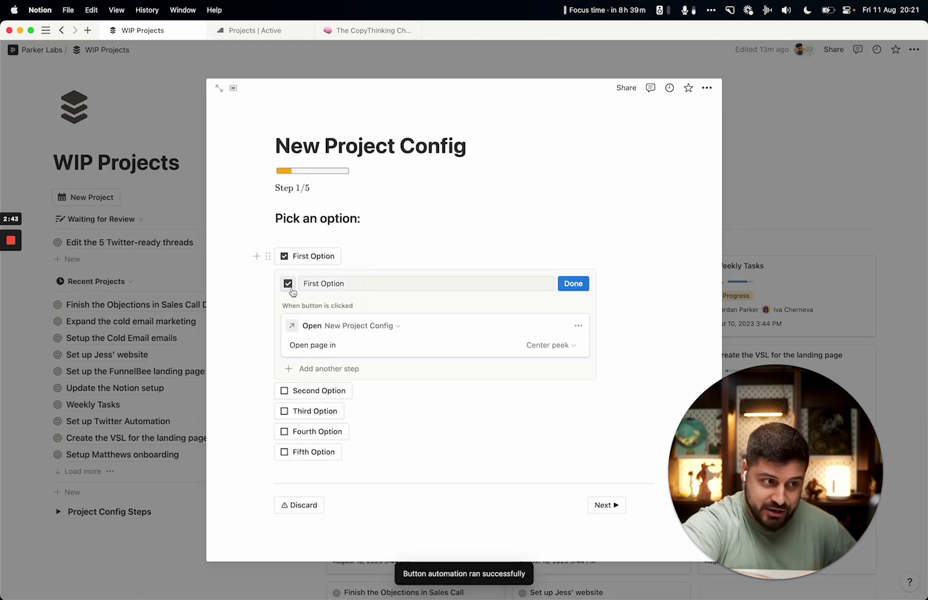
{"action": "left_click", "coordinate": [350, 256]}
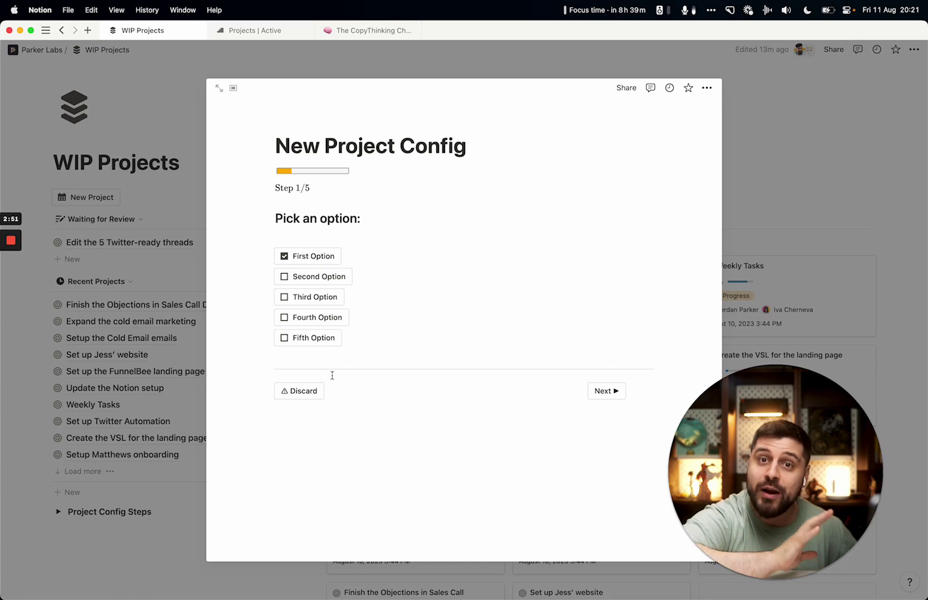
{"action": "left_click", "coordinate": [323, 259]}
{"action": "left_click", "coordinate": [324, 258]}
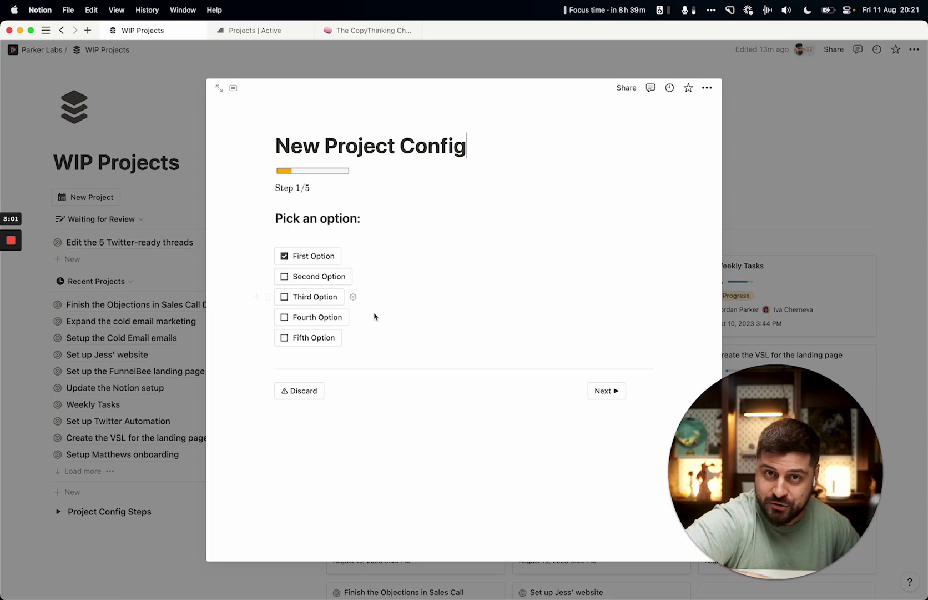
Step: Bring up the Discard confirmation on step 1 and cancel it, and advance the wizard to the SoP step
{"action": "left_click", "coordinate": [301, 390]}
{"action": "left_click", "coordinate": [433, 351]}
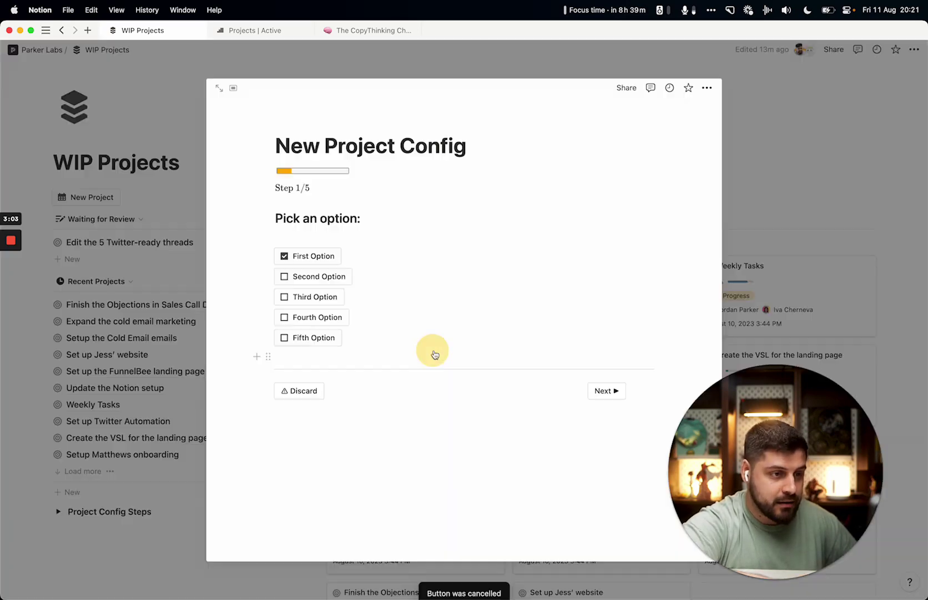
{"action": "left_click", "coordinate": [312, 390]}
{"action": "left_click", "coordinate": [477, 355]}
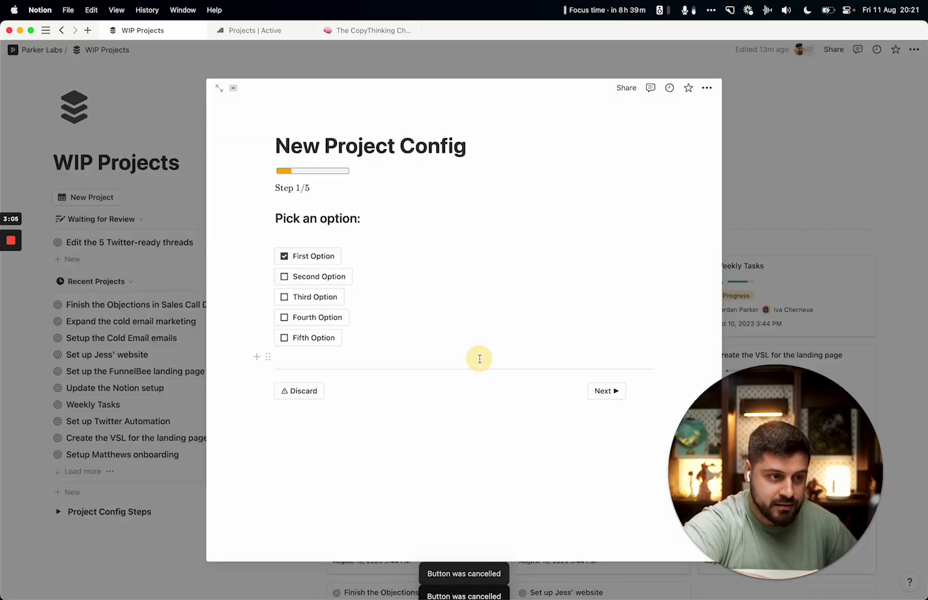
{"action": "left_click", "coordinate": [610, 391]}
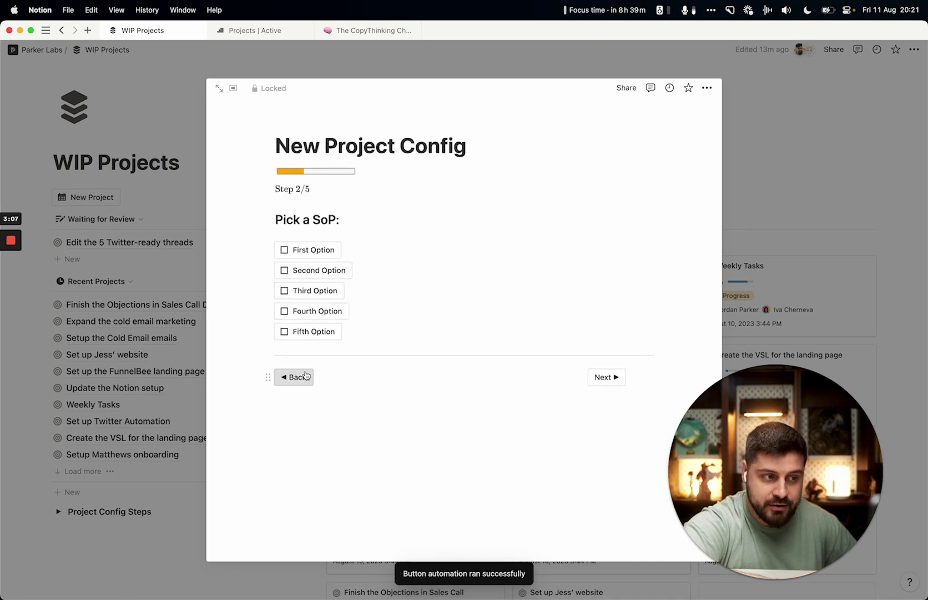
Step: Return the wizard to step 1, and open Canva in Arc to examine the progress bar pages of the Steps design
{"action": "left_click", "coordinate": [297, 375]}
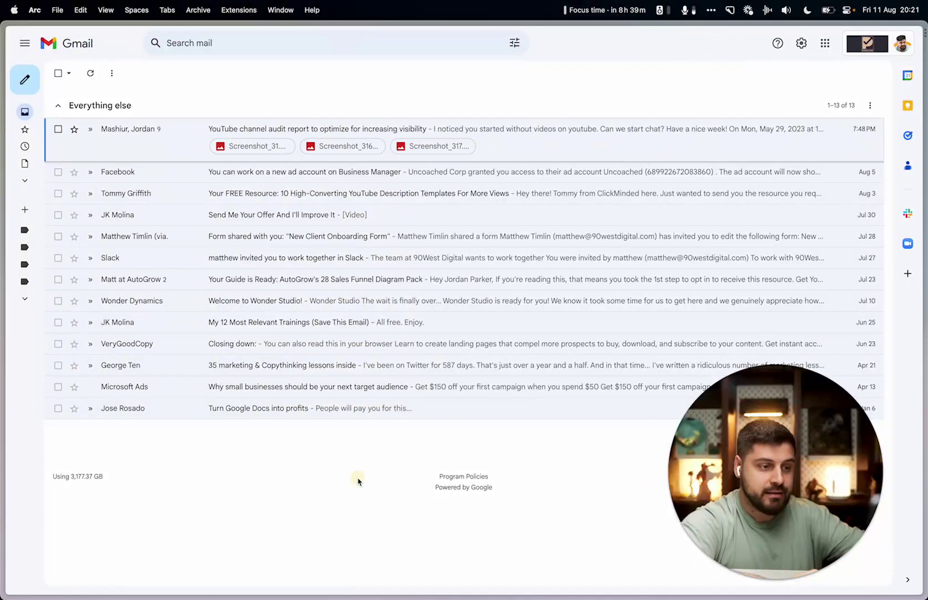
{"action": "key", "text": "super+t"}
{"action": "type", "text": "can"}
{"action": "key", "text": "Return"}
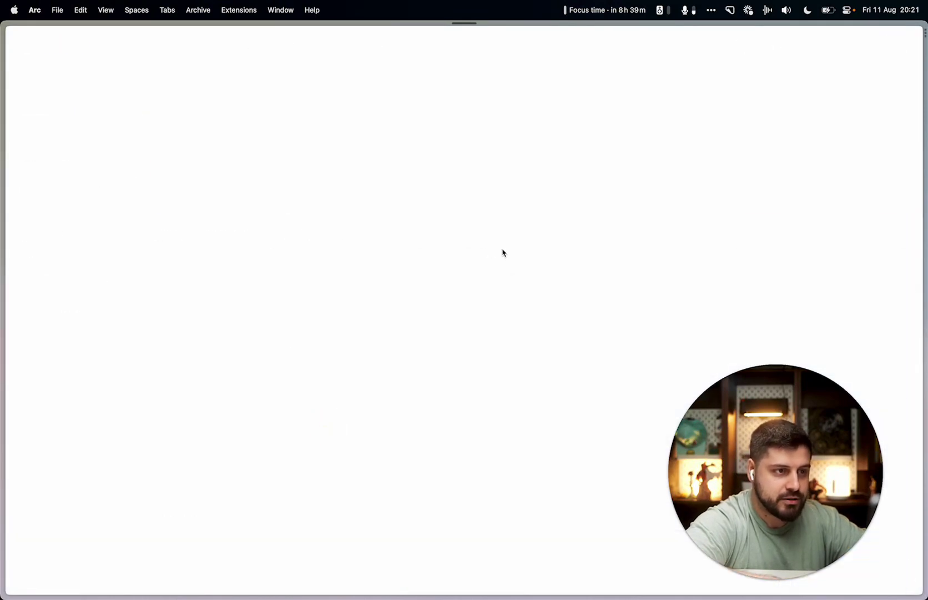
{"action": "scroll", "coordinate": [579, 259], "scroll_direction": "down", "scroll_amount": 5}
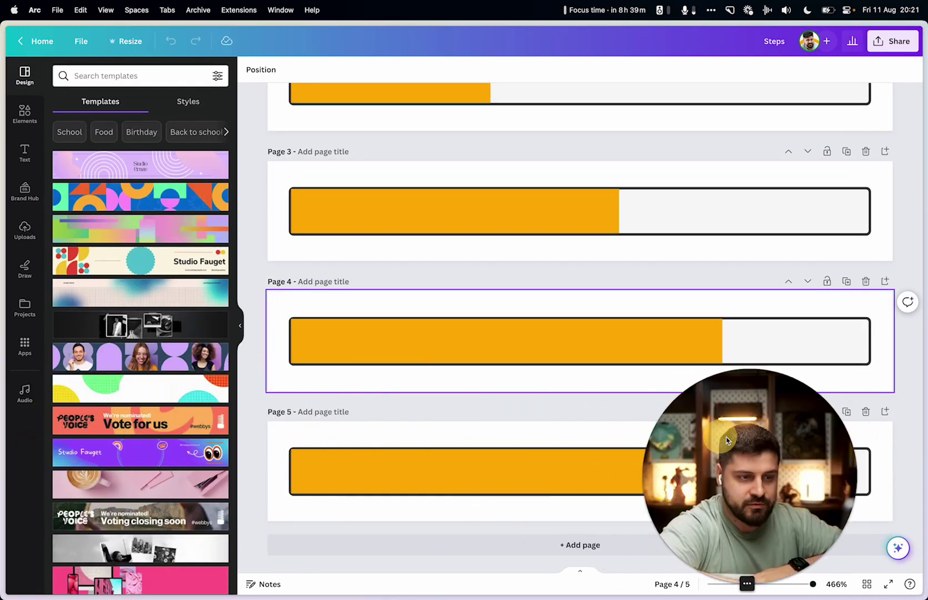
{"action": "left_click", "coordinate": [657, 338]}
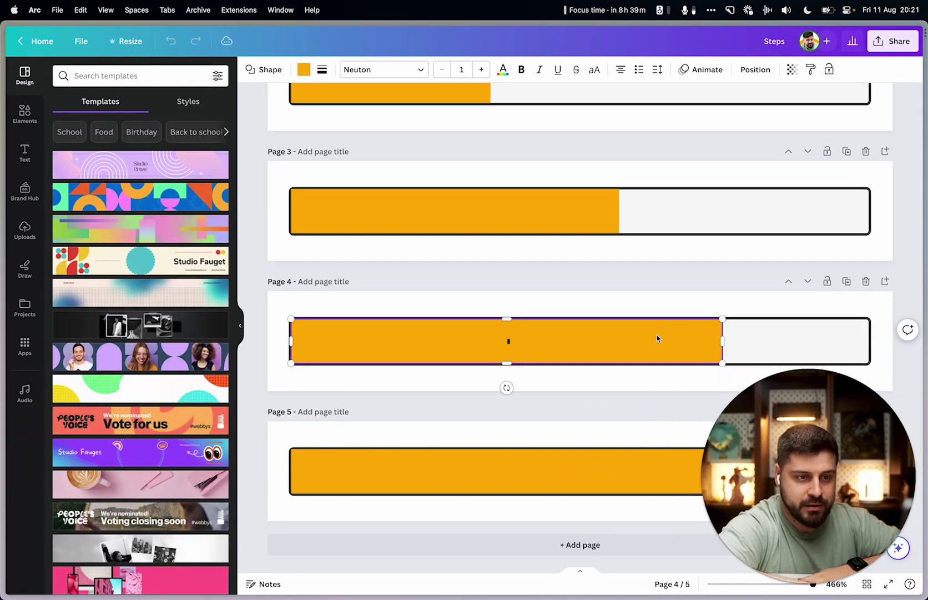
{"action": "left_click", "coordinate": [700, 276]}
{"action": "scroll", "coordinate": [700, 276], "scroll_direction": "up", "scroll_amount": 5}
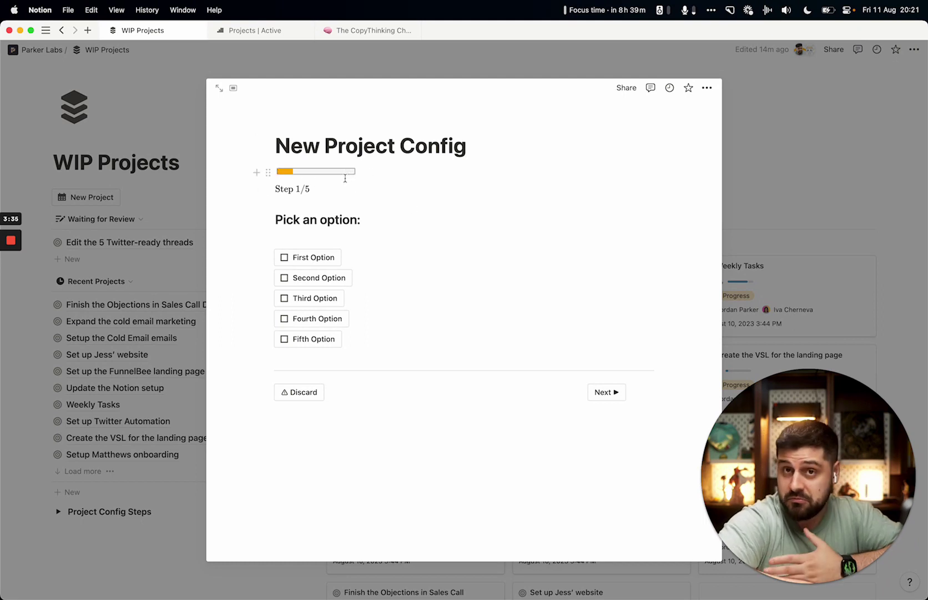
Step: Examine the New Project Config title and the equation behind the Step 1/5 label
{"action": "triple_click", "coordinate": [389, 150]}
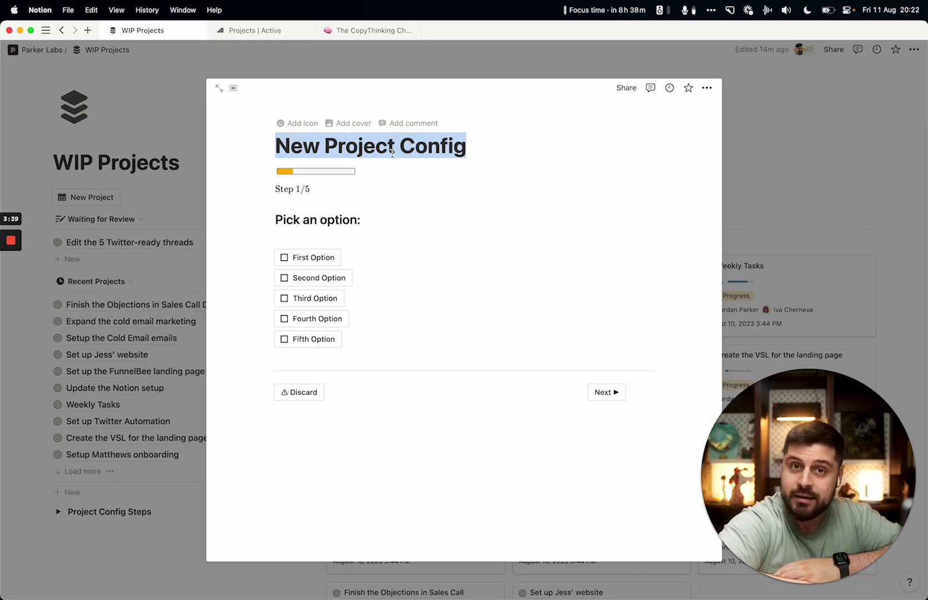
{"action": "left_click", "coordinate": [297, 189]}
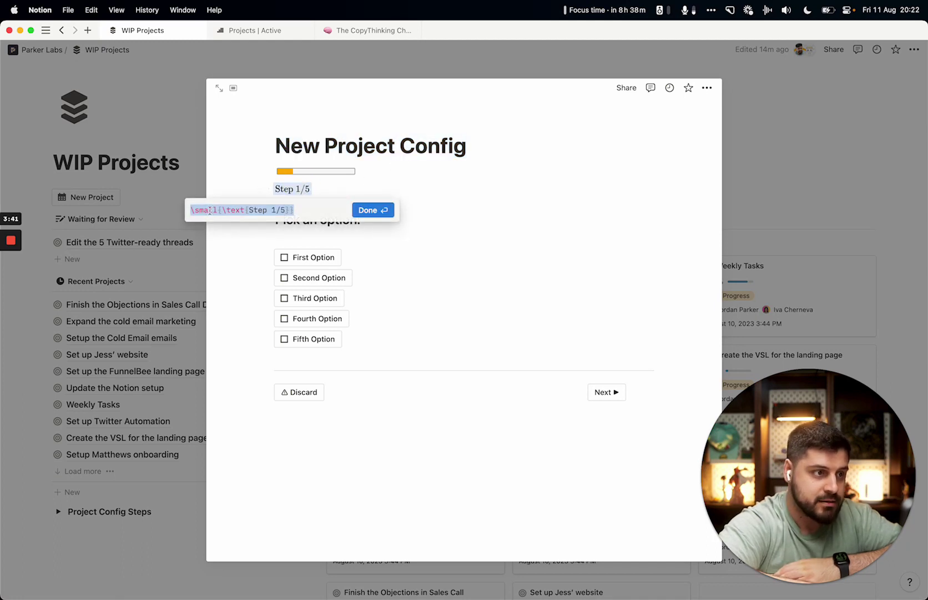
{"action": "left_click", "coordinate": [365, 190]}
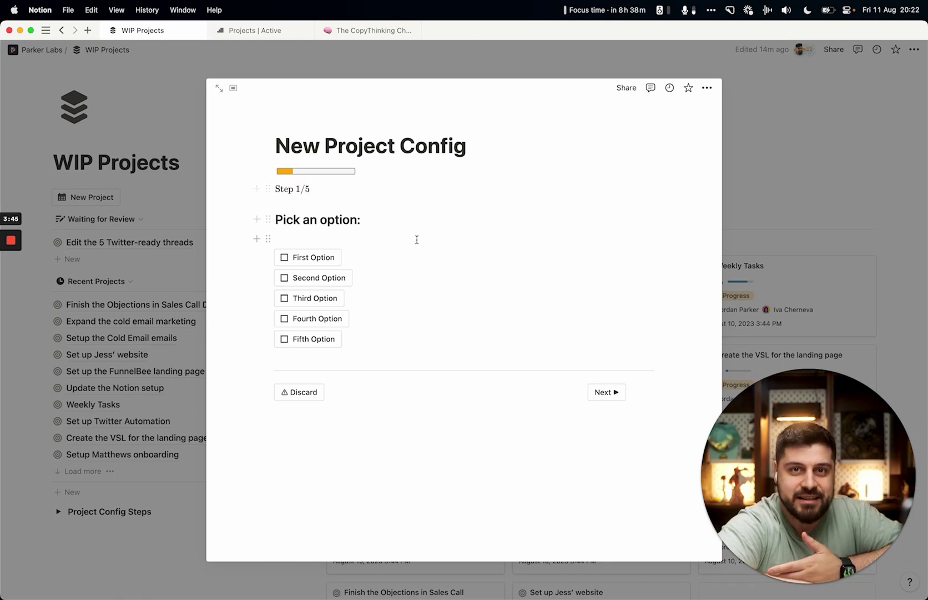
Step: Advance the wizard to the Pick a Target step, go back to step 1, and try the First Option
{"action": "left_click", "coordinate": [613, 392]}
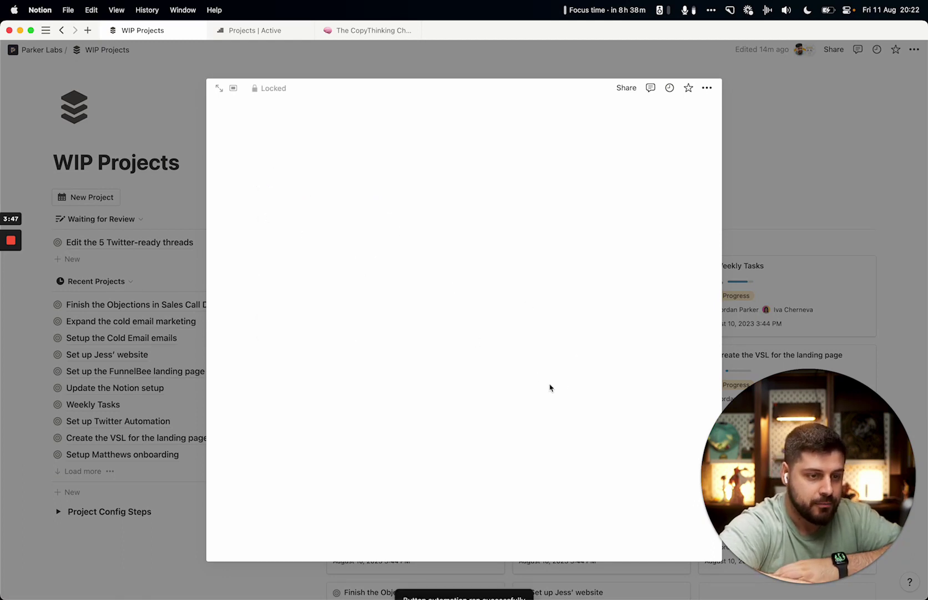
{"action": "left_click", "coordinate": [615, 379]}
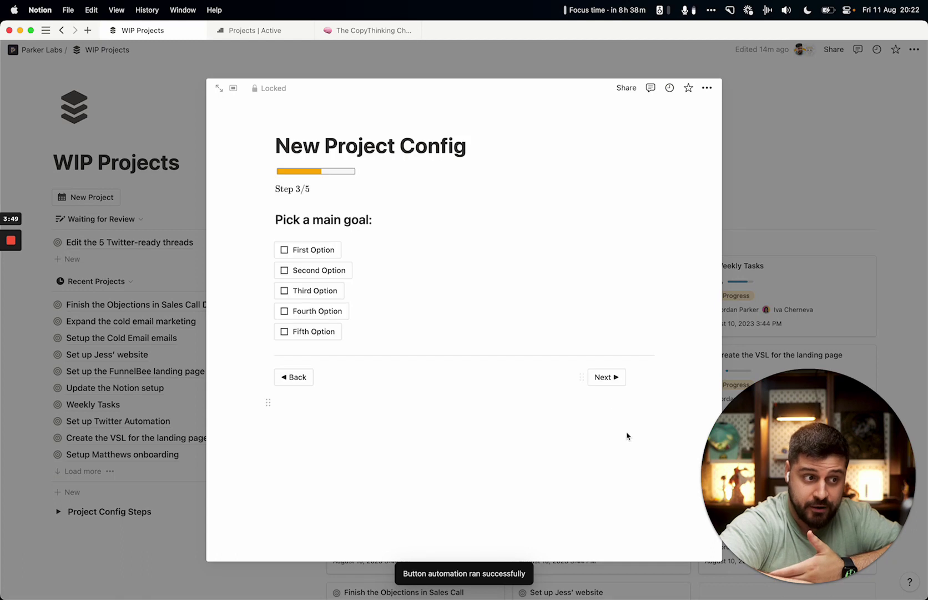
{"action": "left_click", "coordinate": [610, 377]}
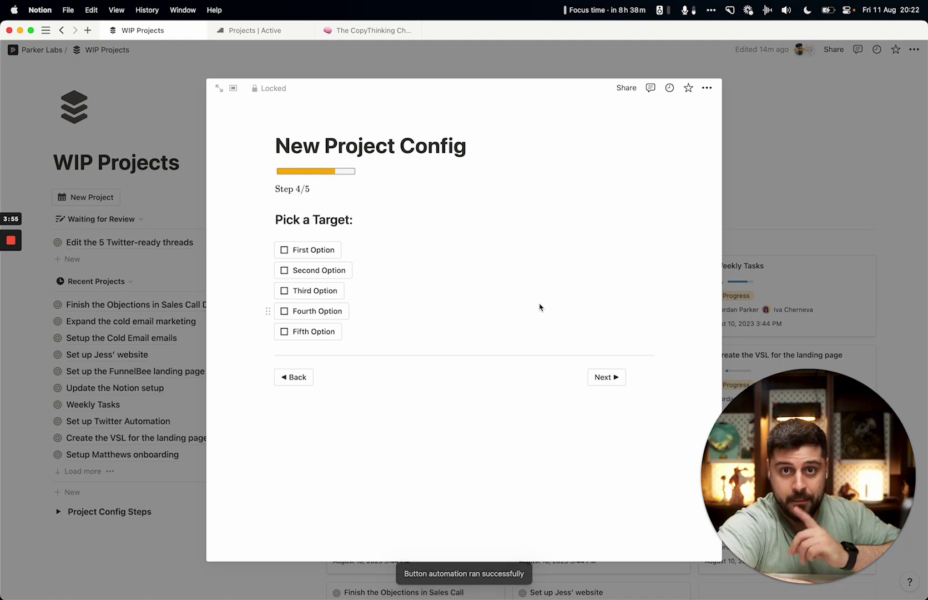
{"action": "left_click", "coordinate": [298, 377]}
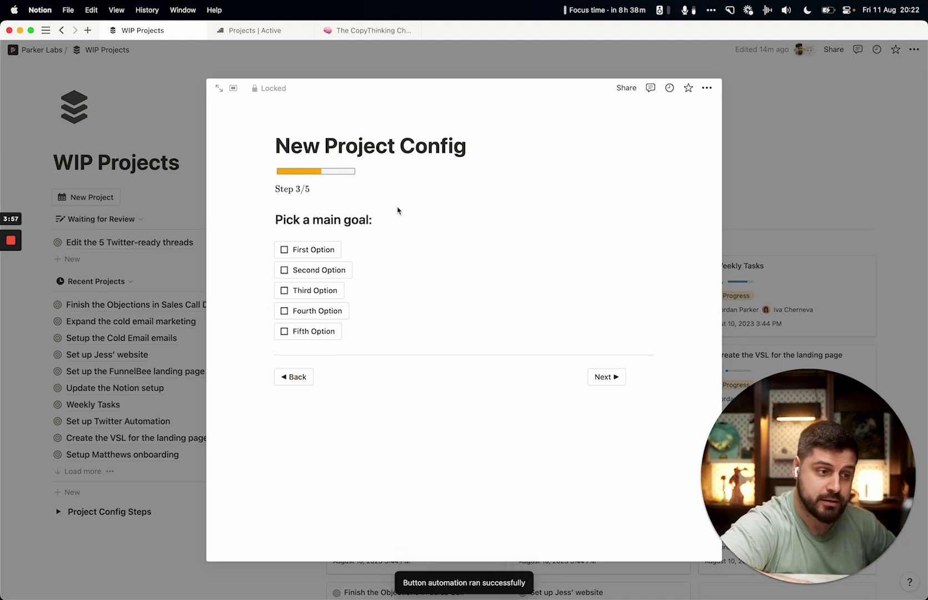
{"action": "left_click", "coordinate": [298, 382]}
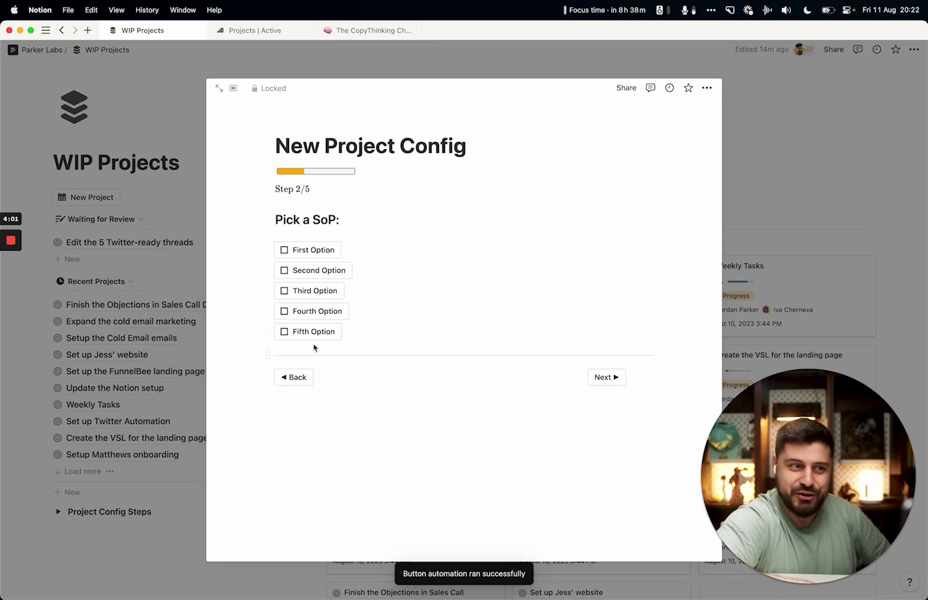
{"action": "left_click", "coordinate": [293, 378]}
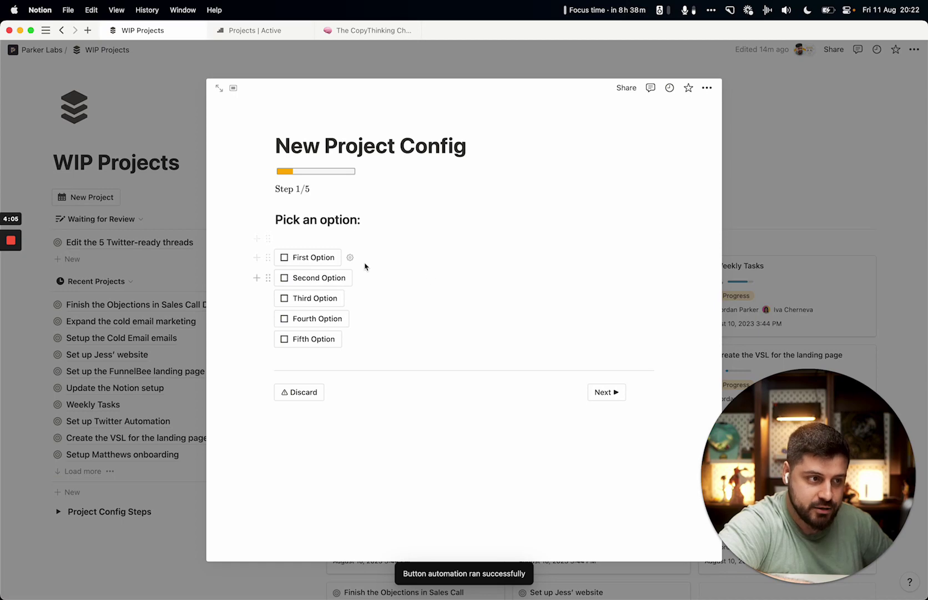
{"action": "left_click", "coordinate": [284, 259]}
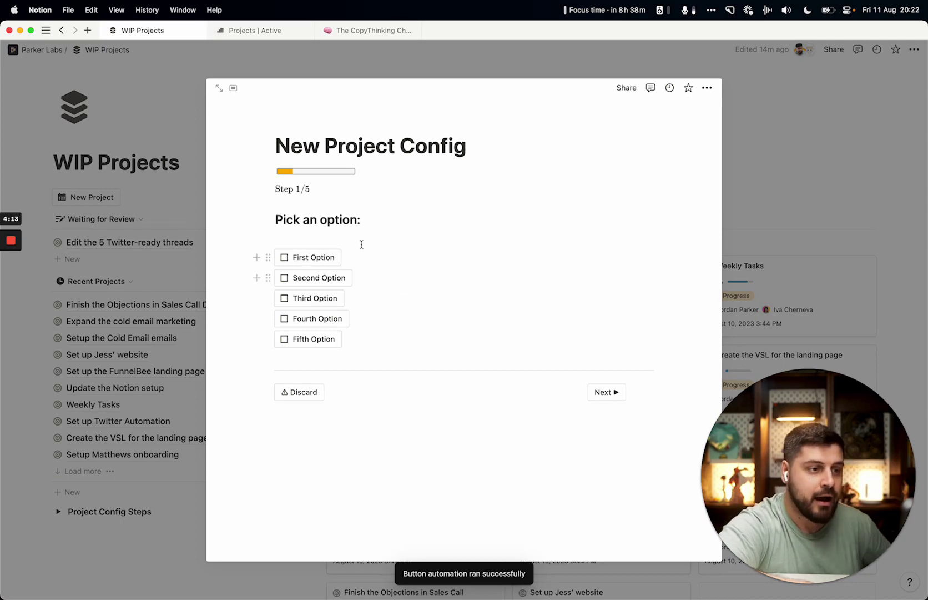
Step: Close the wizard and add a Setting Up option to the To-do group of the projects' Status property
{"action": "left_click", "coordinate": [174, 213]}
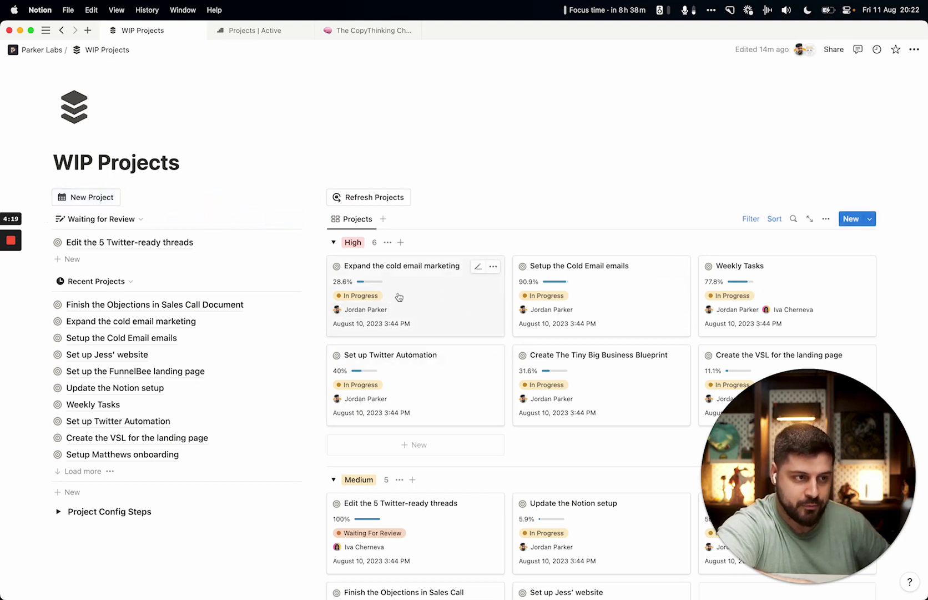
{"action": "left_click", "coordinate": [826, 218]}
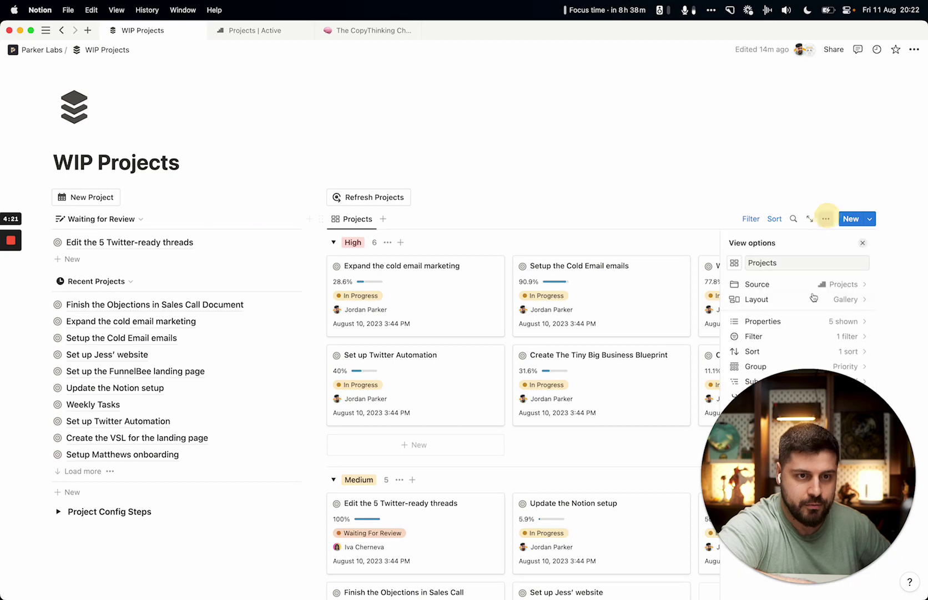
{"action": "left_click_drag", "start_coordinate": [845, 460], "coordinate": [163, 471]}
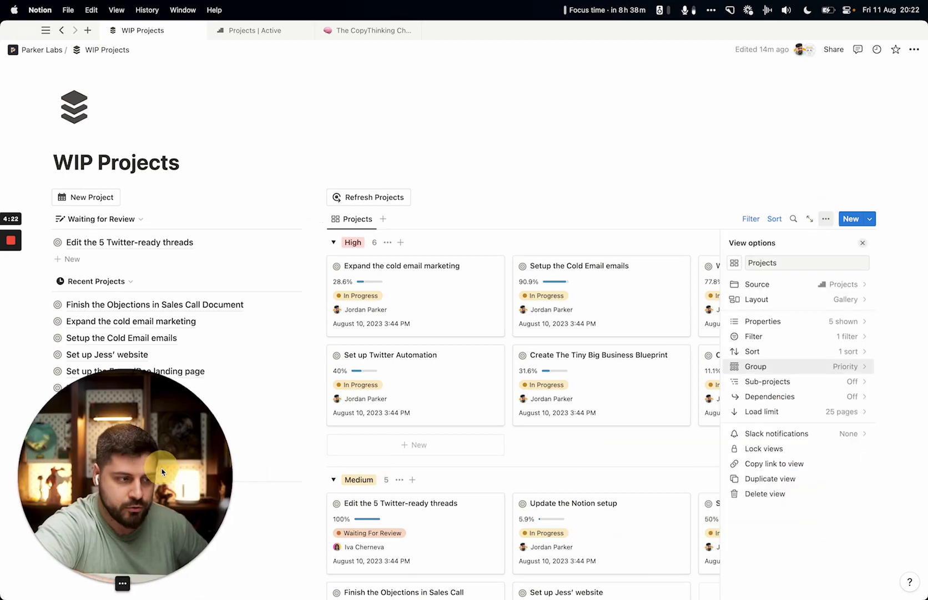
{"action": "left_click", "coordinate": [809, 319]}
{"action": "left_click", "coordinate": [788, 335]}
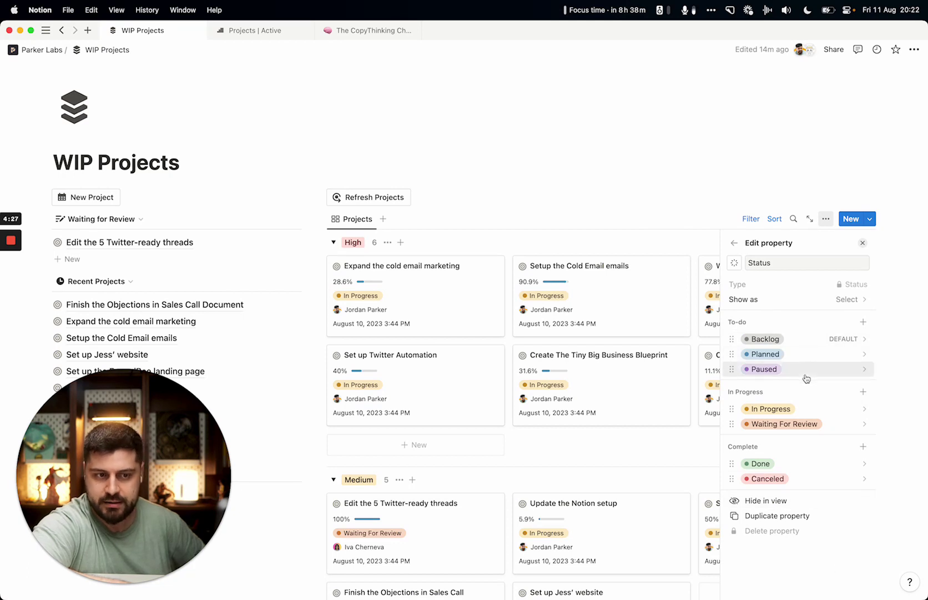
{"action": "left_click", "coordinate": [863, 322]}
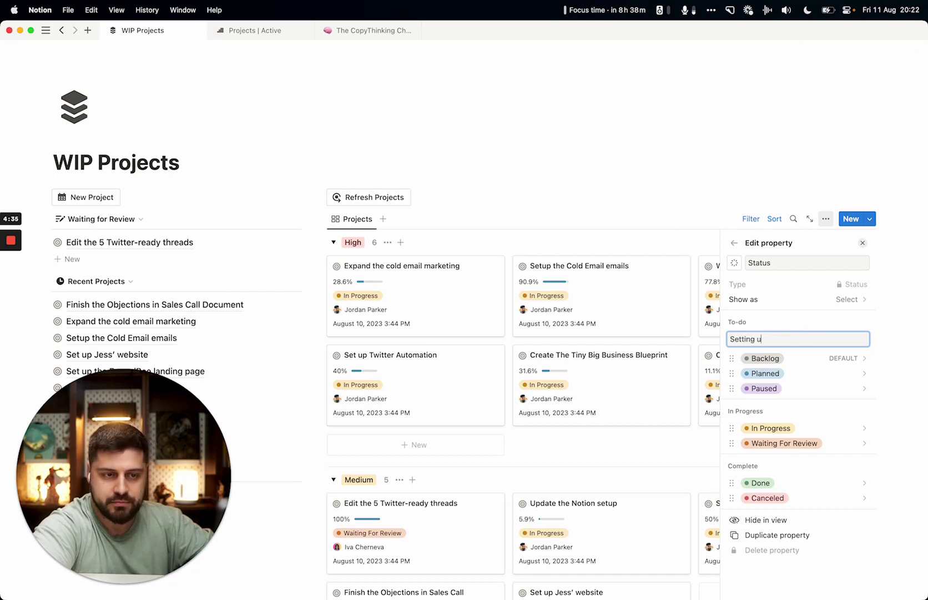
{"action": "key", "text": "Return"}
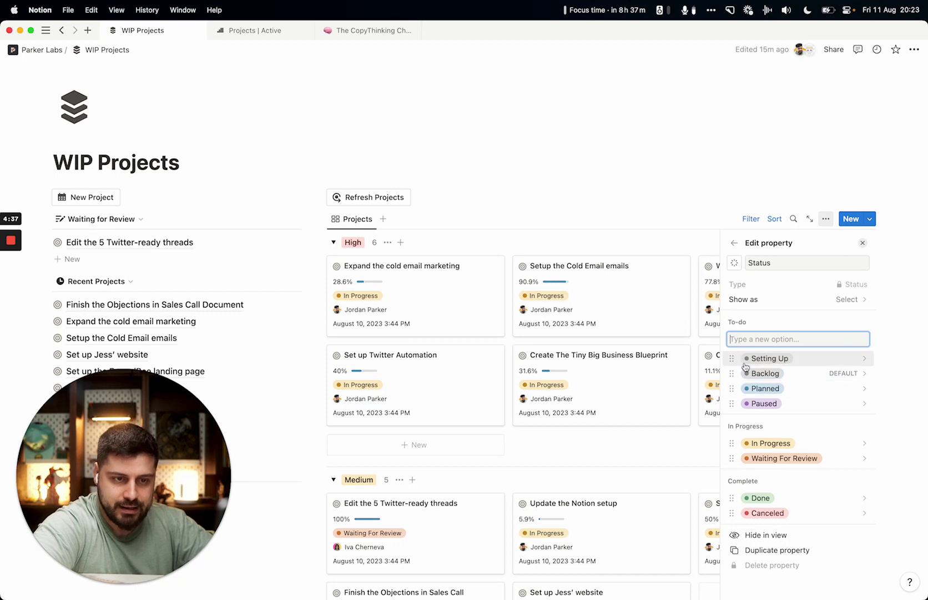
Step: Set the color of the Setting Up status option to orange
{"action": "left_click", "coordinate": [855, 360]}
{"action": "left_click", "coordinate": [810, 251]}
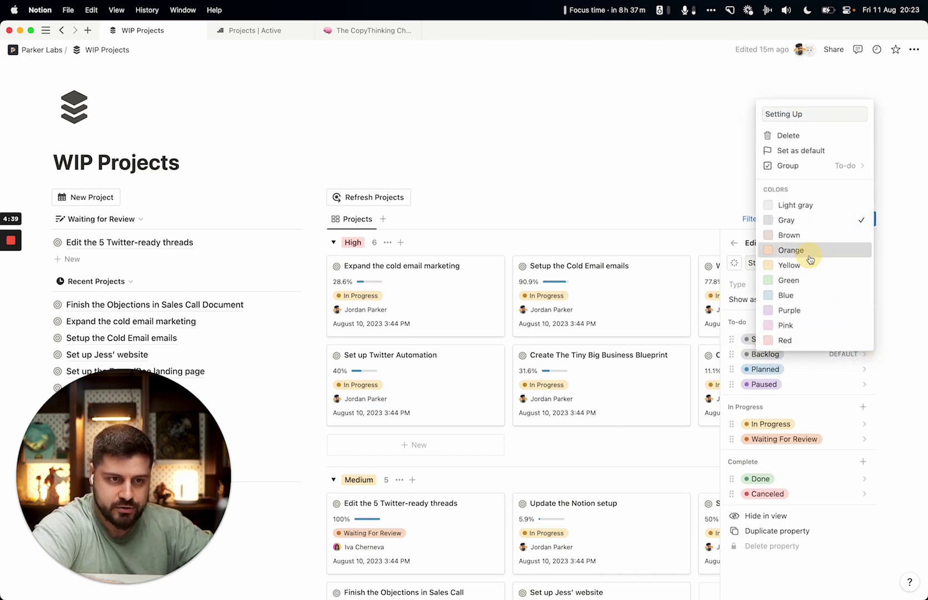
{"action": "left_click", "coordinate": [739, 318]}
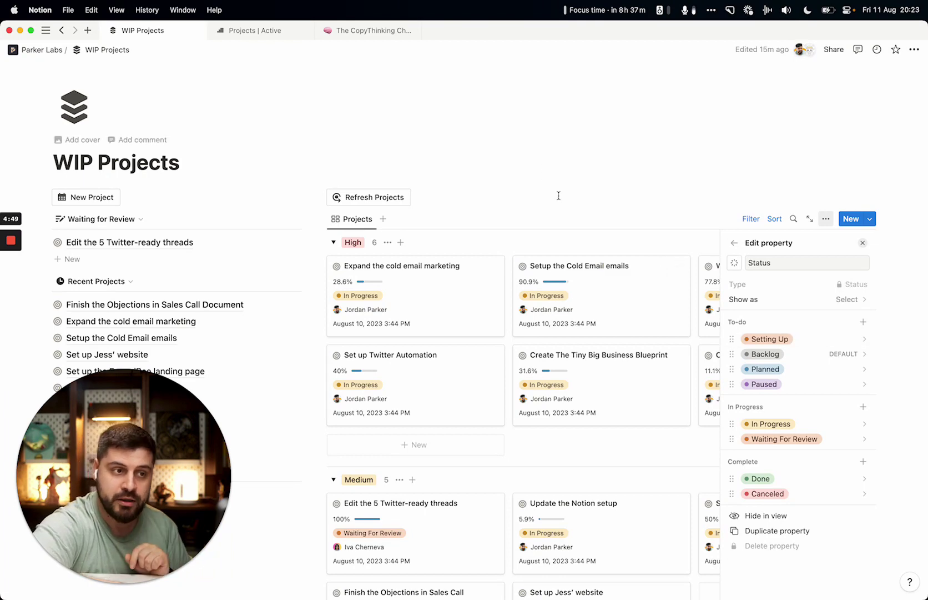
Step: Add an action to the New Project button that adds a page to the Projects database
{"action": "left_click", "coordinate": [109, 203]}
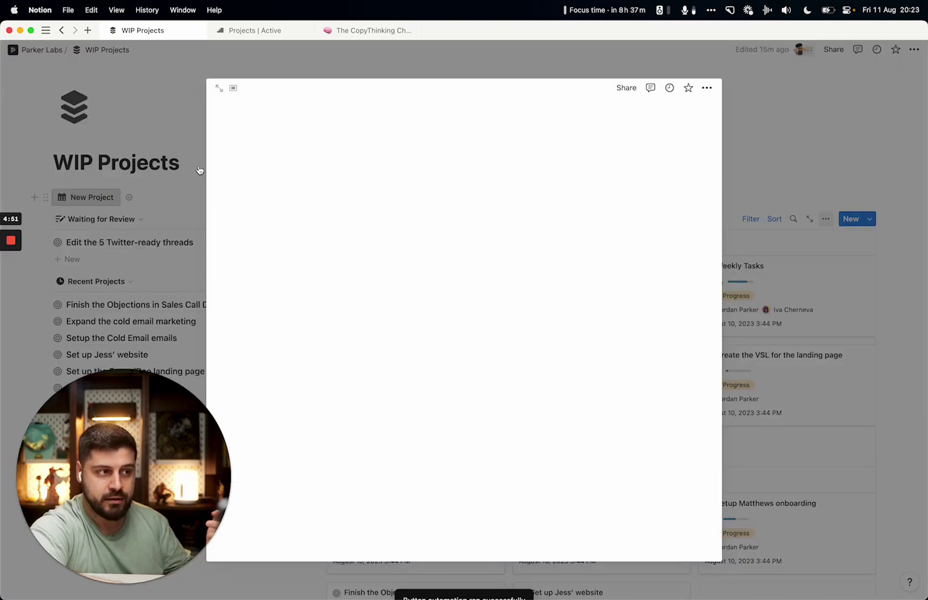
{"action": "left_click", "coordinate": [133, 202]}
{"action": "left_click", "coordinate": [129, 197]}
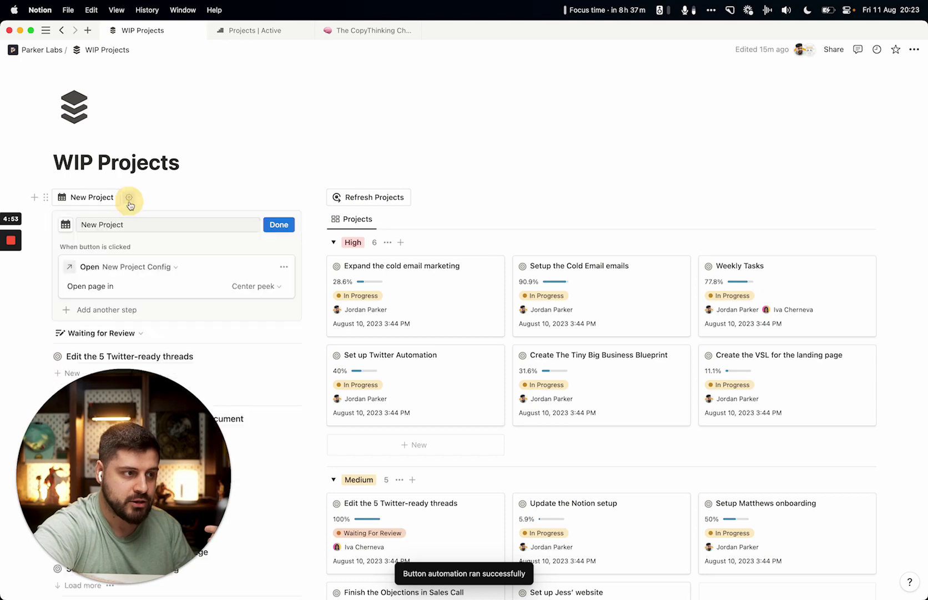
{"action": "left_click", "coordinate": [102, 309]}
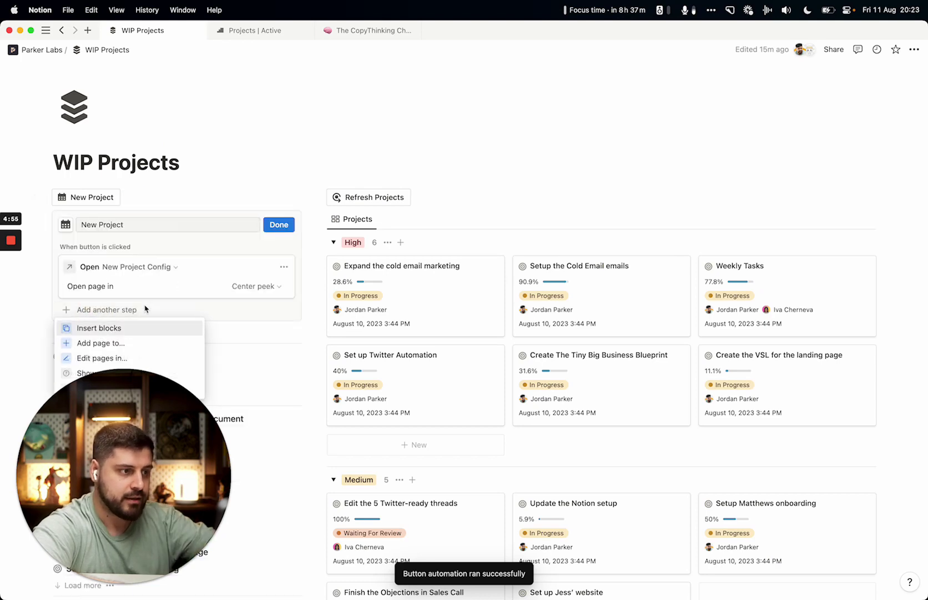
{"action": "left_click_drag", "start_coordinate": [123, 444], "coordinate": [752, 160]}
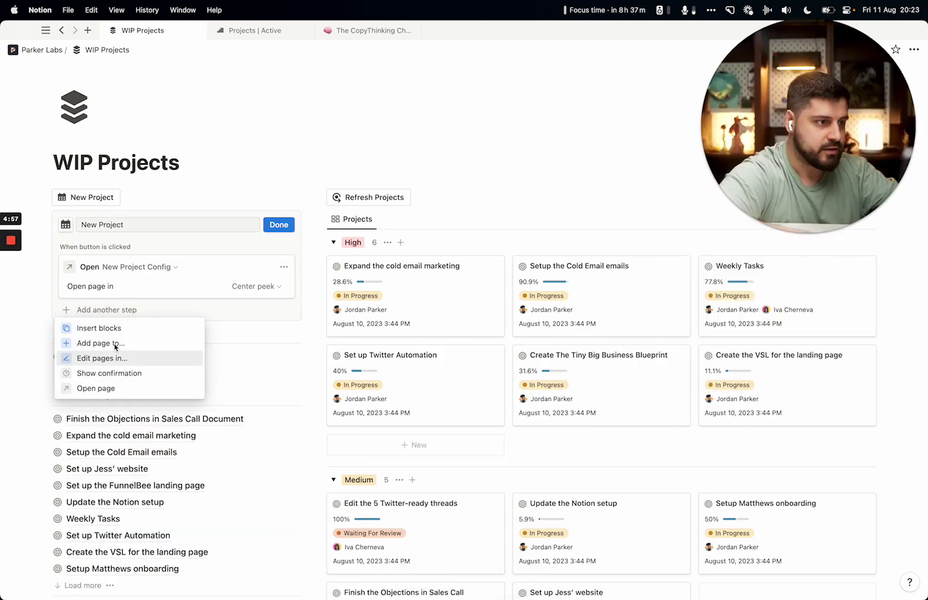
{"action": "left_click", "coordinate": [117, 345]}
{"action": "left_click", "coordinate": [161, 314]}
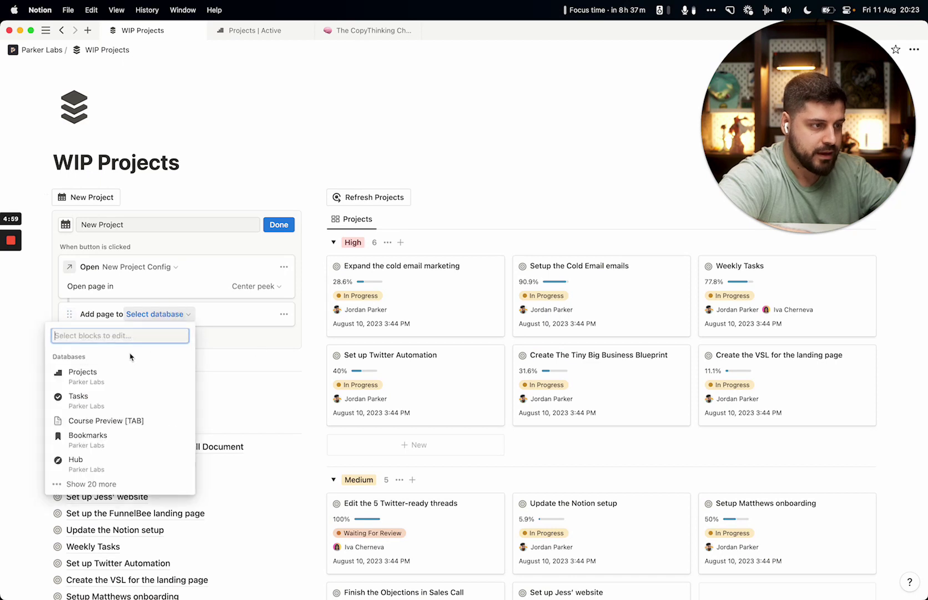
{"action": "left_click", "coordinate": [163, 370]}
Step: Set the added page's project name to New Project and its Status to Setting Up, and save the button
{"action": "left_click", "coordinate": [235, 332]}
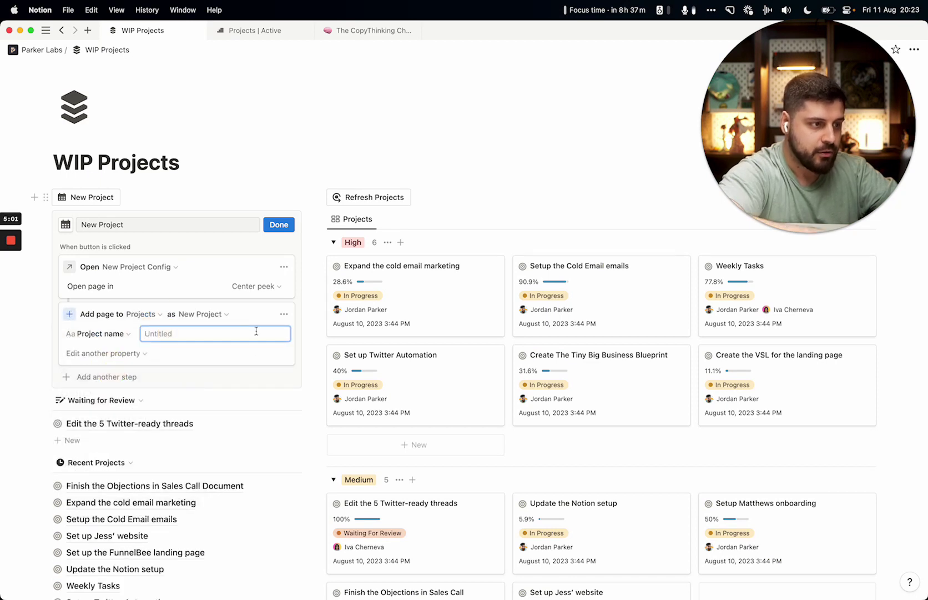
{"action": "type", "text": "New Project"}
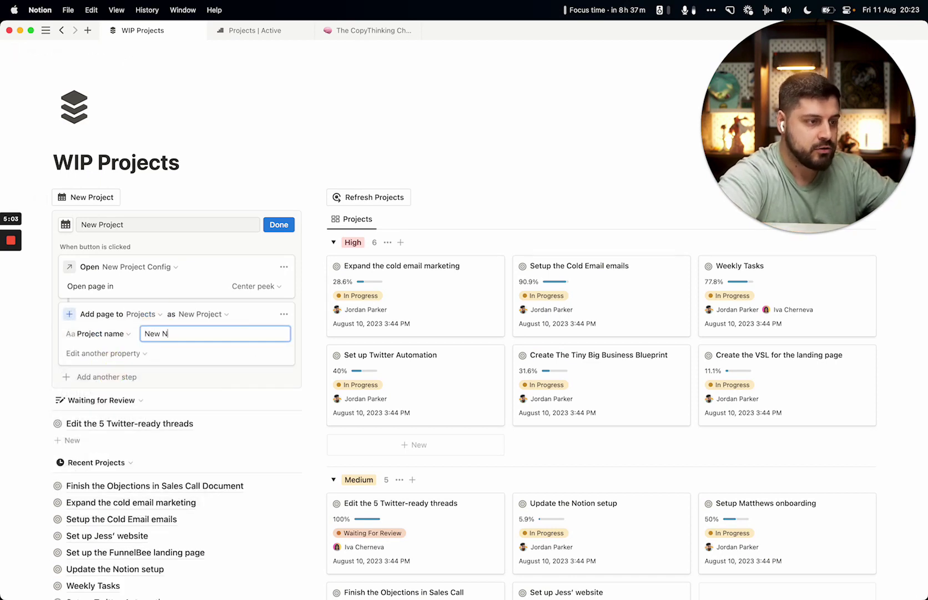
{"action": "left_click", "coordinate": [105, 353]}
{"action": "left_click", "coordinate": [83, 396]}
{"action": "left_click", "coordinate": [178, 353]}
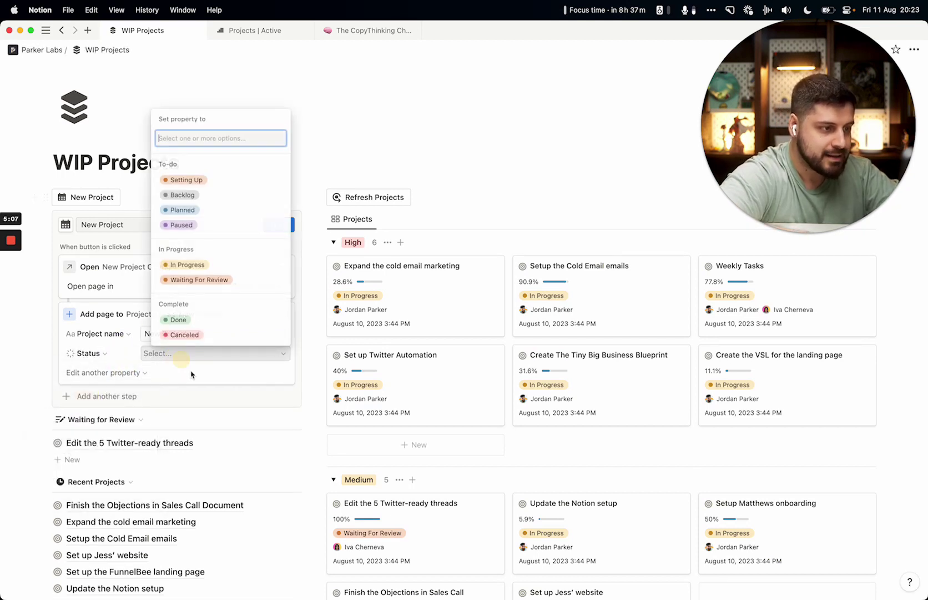
{"action": "left_click", "coordinate": [208, 180]}
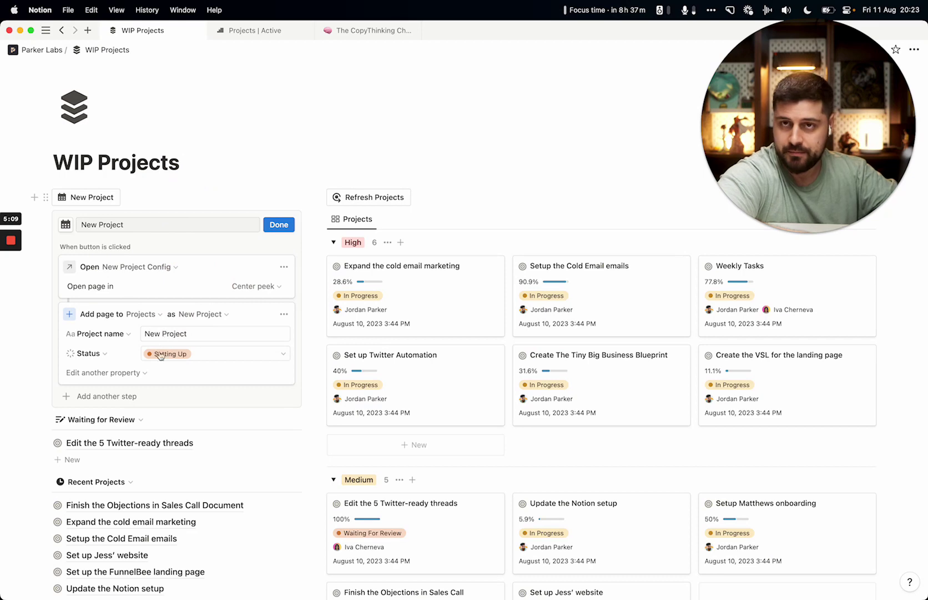
{"action": "left_click", "coordinate": [279, 224]}
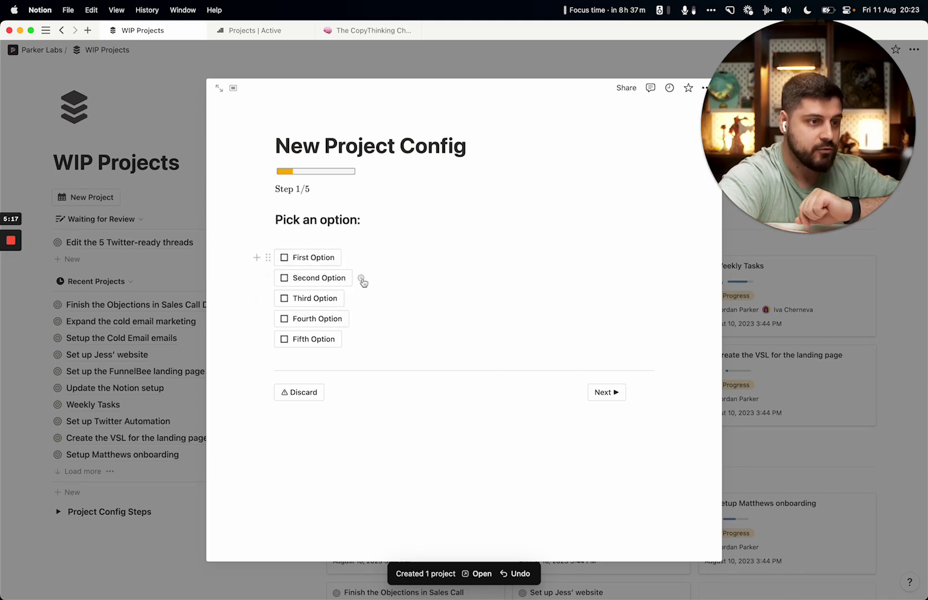
Step: Close the wizard and review the property list of the Projects gallery view
{"action": "left_click", "coordinate": [855, 328]}
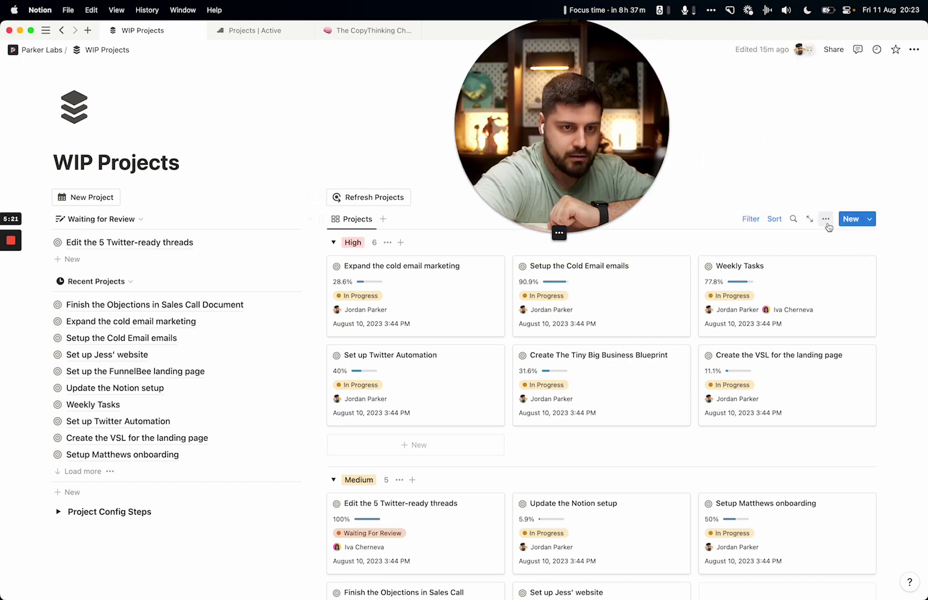
{"action": "left_click", "coordinate": [827, 221]}
{"action": "left_click", "coordinate": [780, 321]}
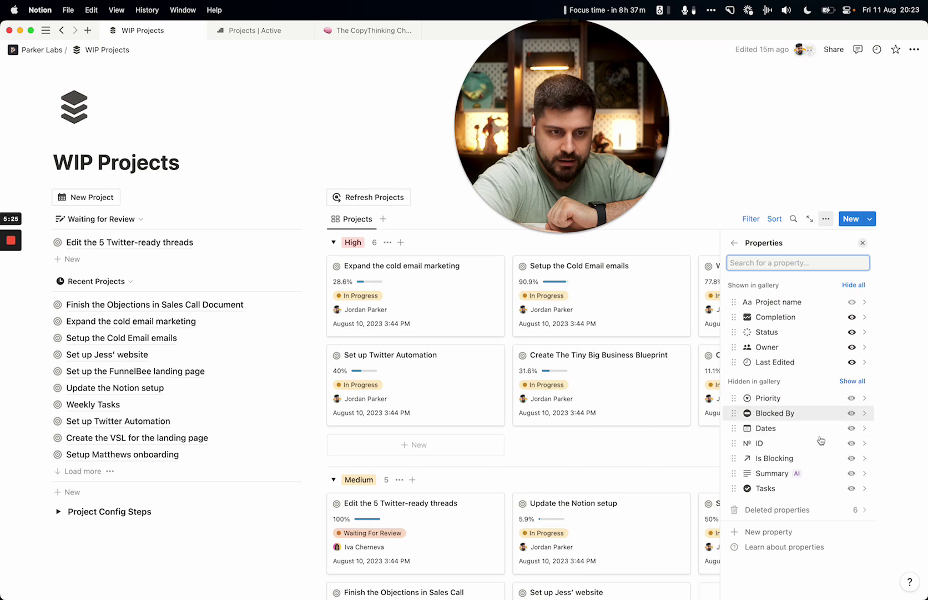
{"action": "left_click", "coordinate": [906, 288]}
Step: Review the New Project button's actions, then run the button to open the wizard's first step
{"action": "left_click", "coordinate": [129, 197]}
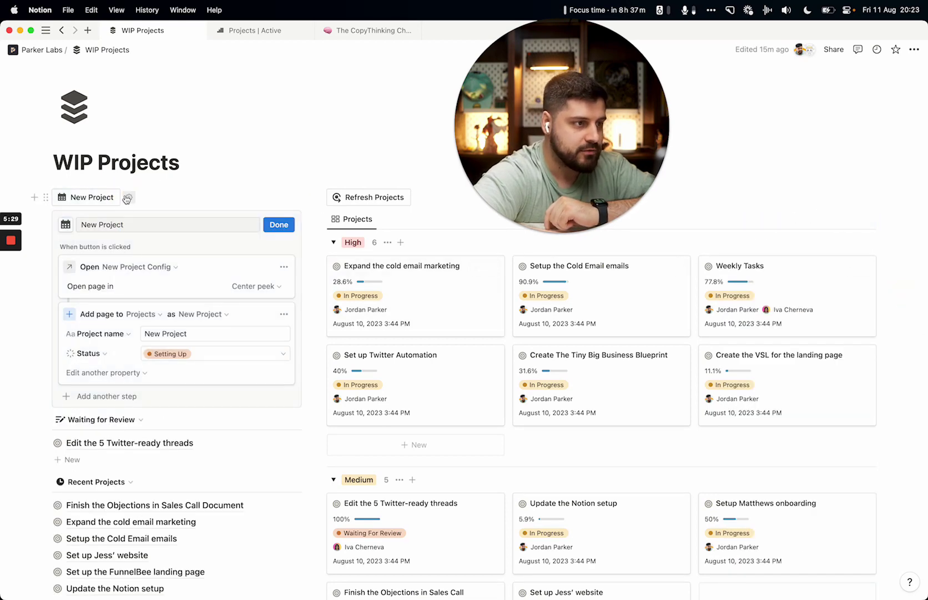
{"action": "left_click", "coordinate": [129, 197]}
{"action": "left_click", "coordinate": [92, 197]}
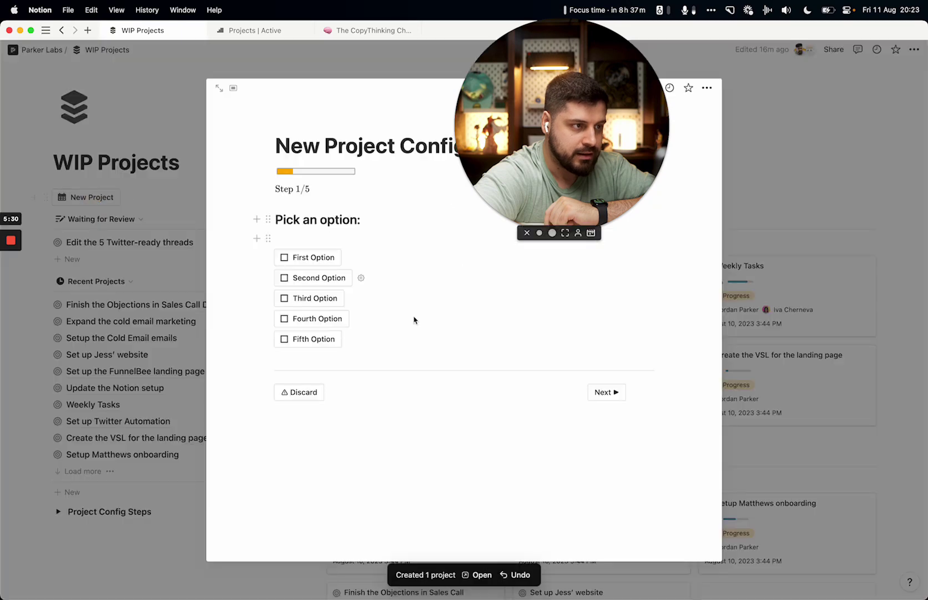
Step: Rename the First Option button in wizard step 1 as Low Priority and save it
{"action": "left_click", "coordinate": [351, 259]}
{"action": "key", "text": "super+a"}
{"action": "type", "text": "Lo"}
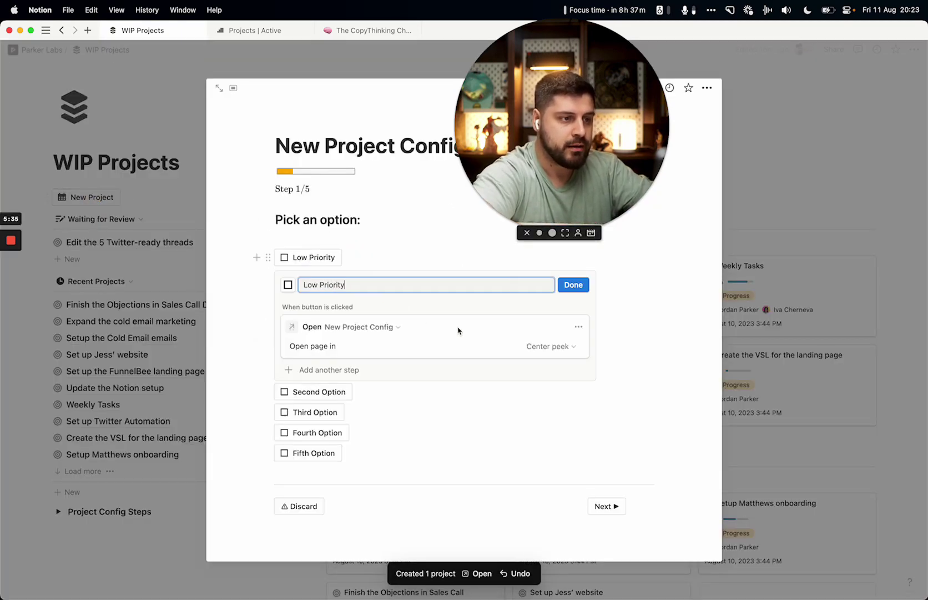
{"action": "left_click", "coordinate": [683, 343]}
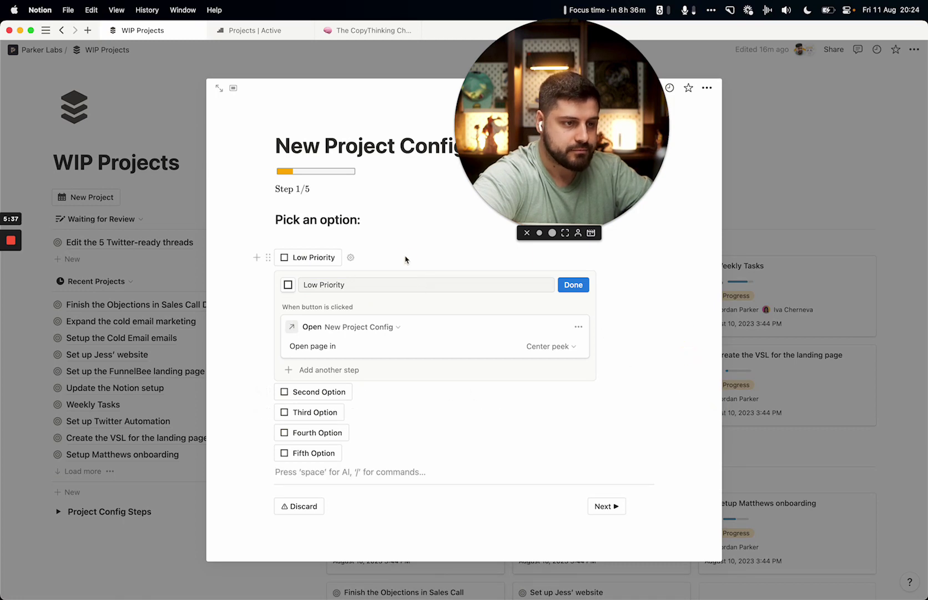
{"action": "key", "text": "Escape"}
{"action": "left_click", "coordinate": [425, 229]}
{"action": "left_click", "coordinate": [574, 284]}
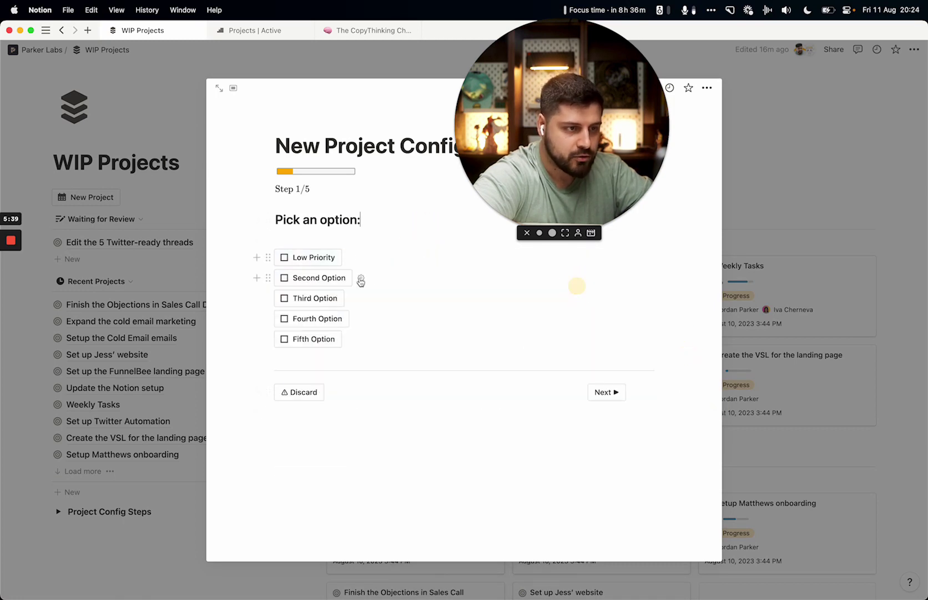
Step: Open the Second Option button's settings and select its name for renaming
{"action": "left_click", "coordinate": [361, 279]}
{"action": "key", "text": "super+a"}
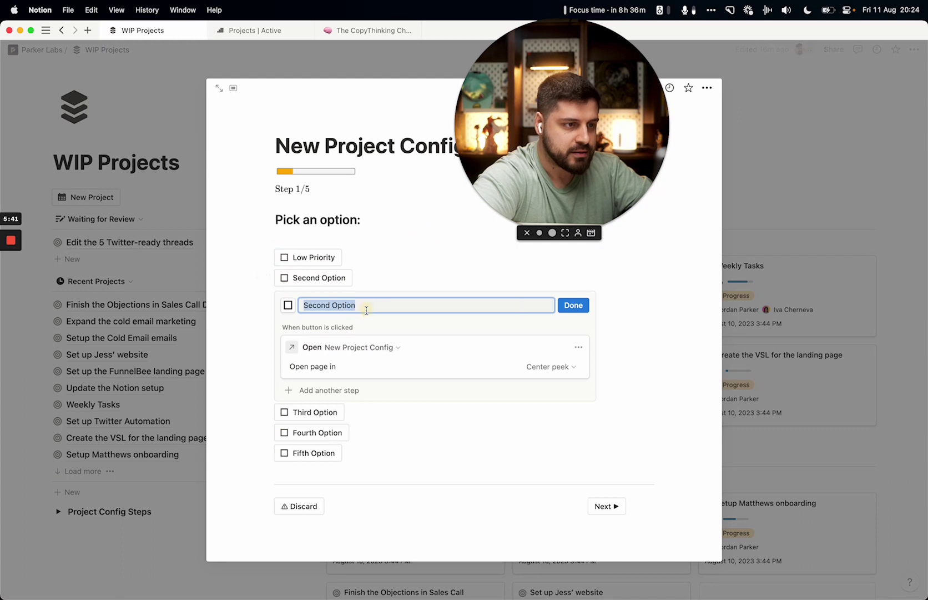
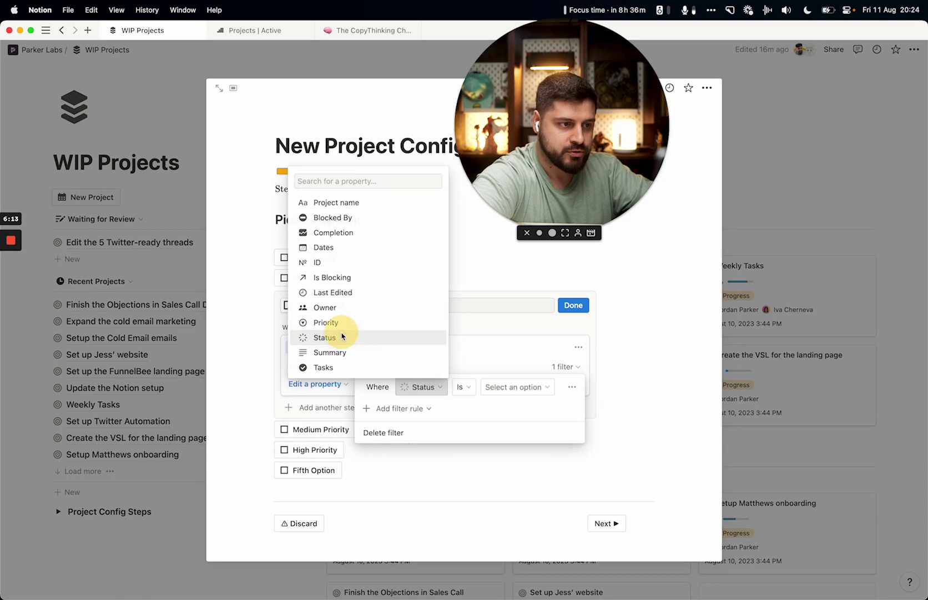
Step: Limit the pages edited by the second Low Priority button to projects whose Status is Setting Up
{"action": "left_click", "coordinate": [464, 388]}
{"action": "left_click", "coordinate": [439, 406]}
{"action": "left_click", "coordinate": [513, 386]}
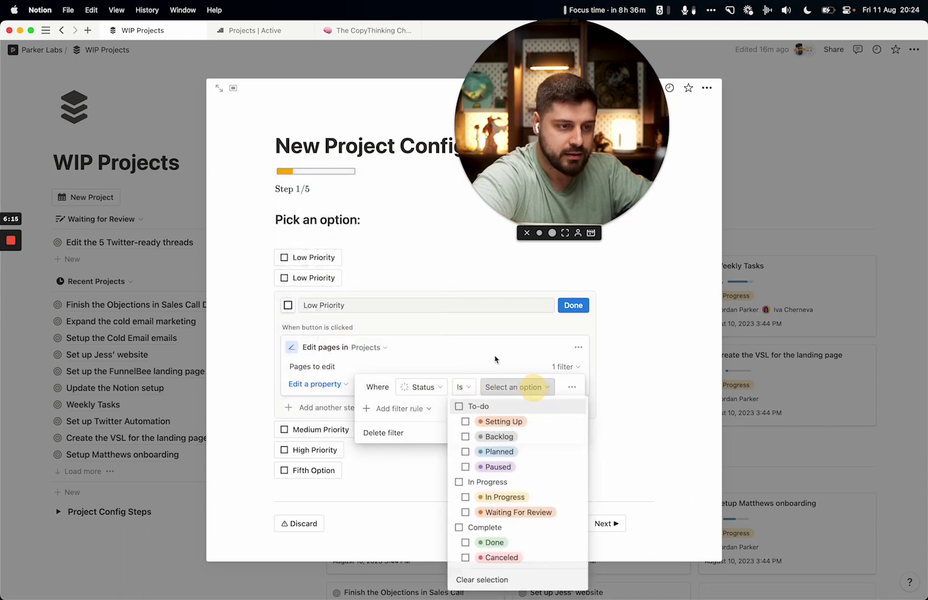
{"action": "left_click", "coordinate": [508, 364]}
{"action": "key", "text": "Escape"}
{"action": "left_click", "coordinate": [508, 367]}
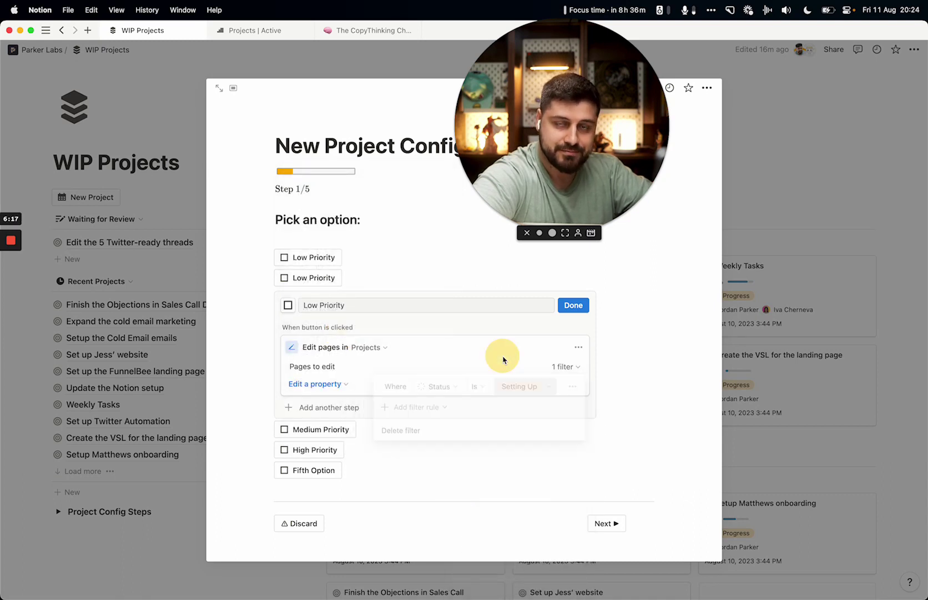
{"action": "left_click", "coordinate": [565, 367]}
{"action": "left_click", "coordinate": [483, 356]}
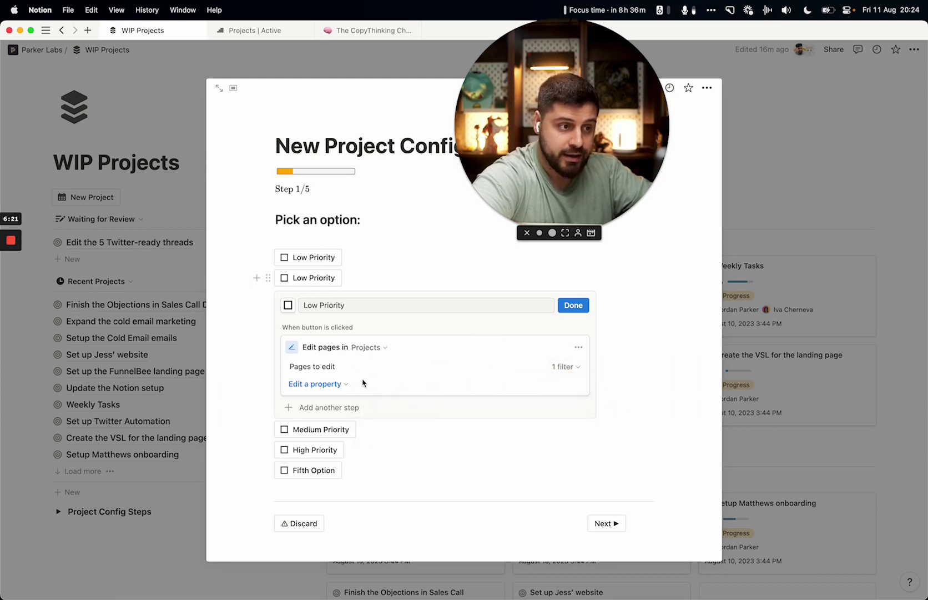
Step: Make the second Low Priority button set the Priority property to Low, and save the button
{"action": "left_click", "coordinate": [339, 384]}
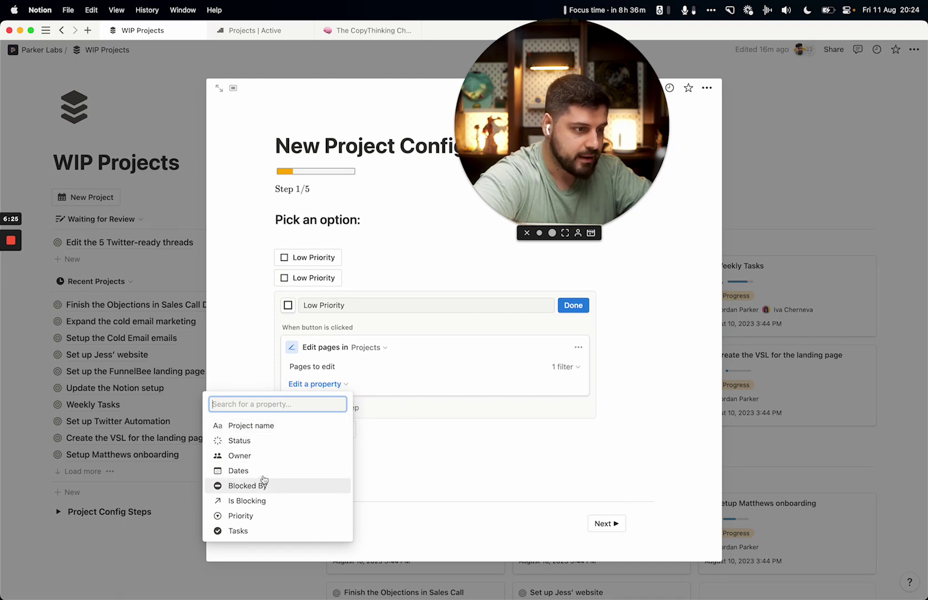
{"action": "left_click", "coordinate": [239, 515]}
{"action": "left_click", "coordinate": [456, 383]}
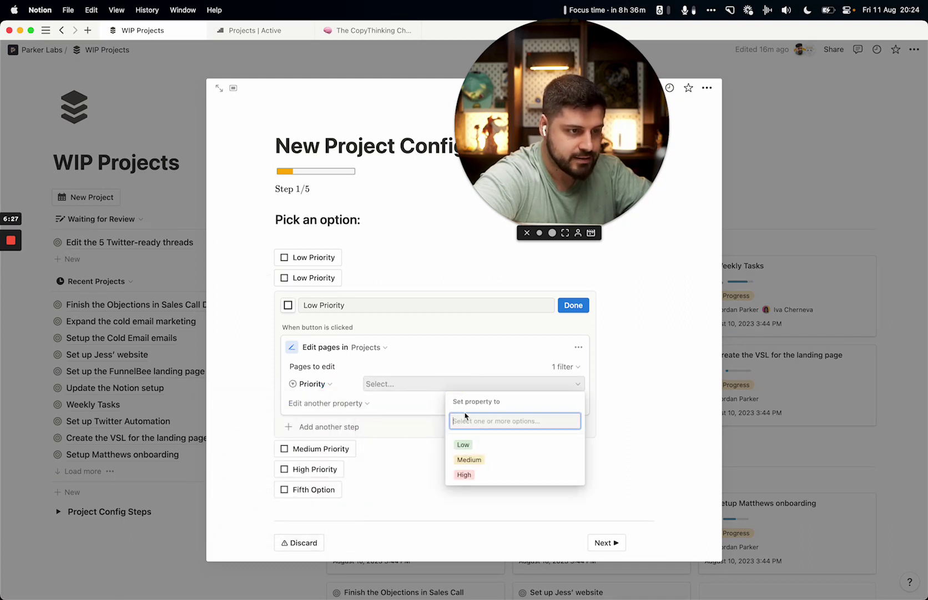
{"action": "left_click", "coordinate": [482, 445]}
{"action": "left_click", "coordinate": [467, 345]}
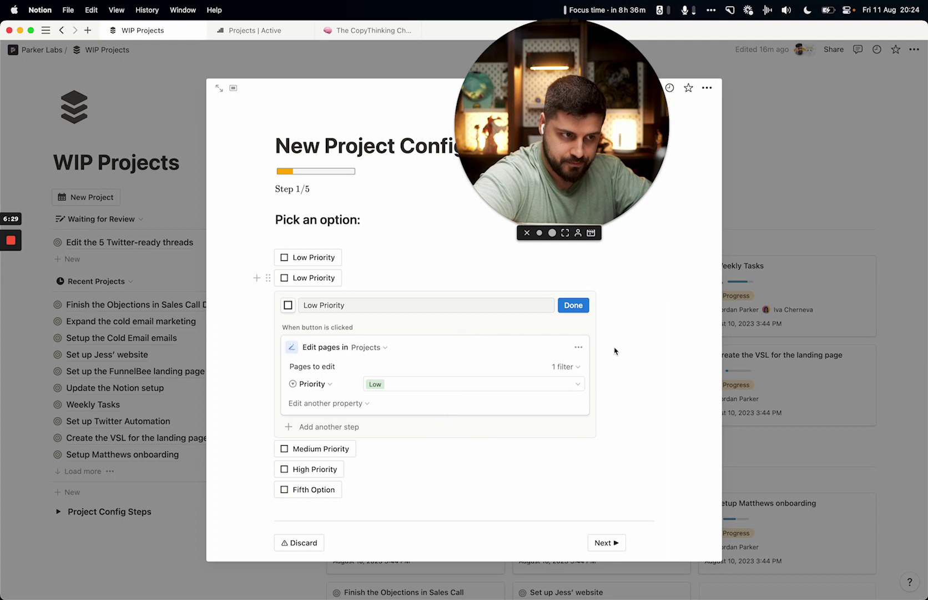
{"action": "left_click", "coordinate": [573, 305]}
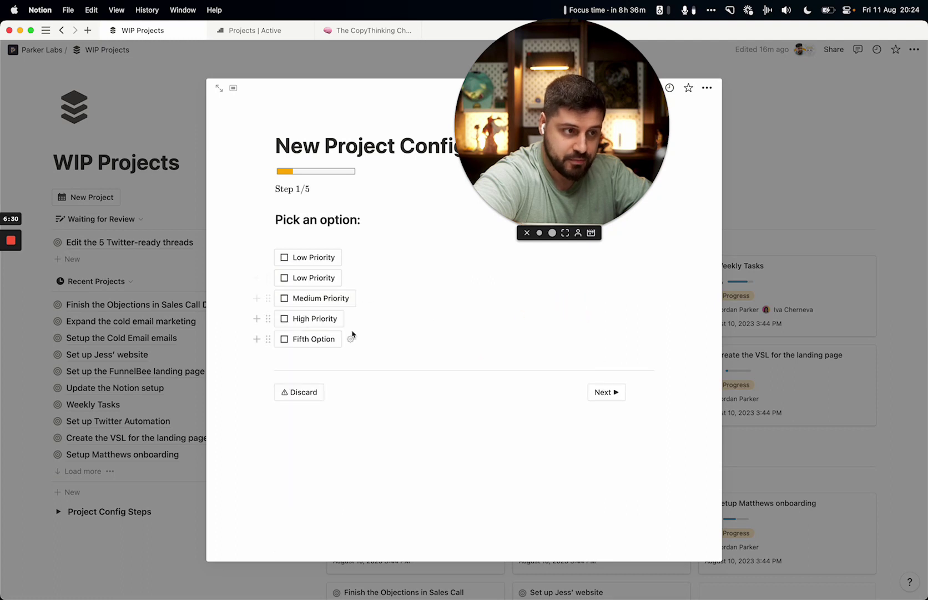
Step: Review the filter of the second Low Priority button's edit action and close its settings
{"action": "left_click", "coordinate": [349, 280]}
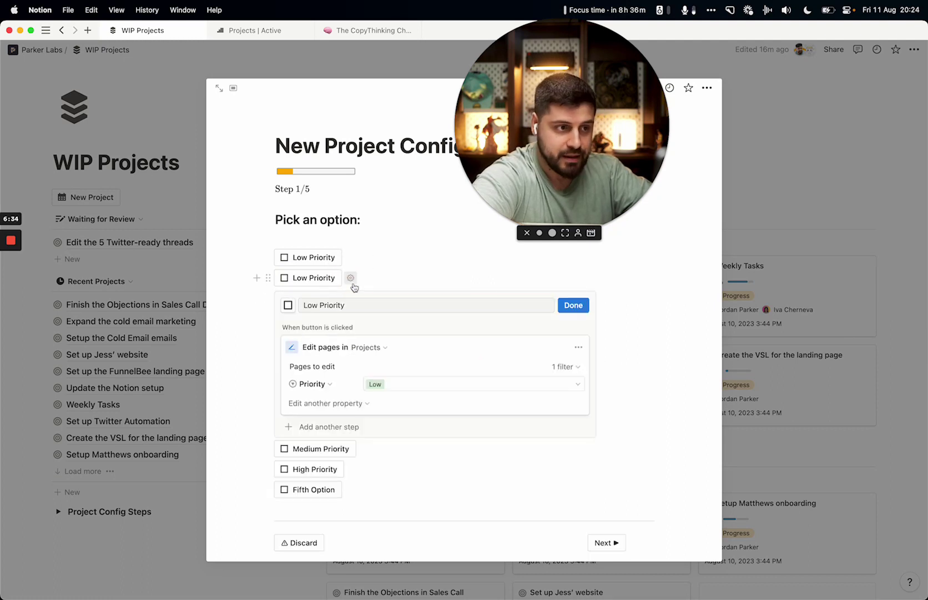
{"action": "left_click", "coordinate": [565, 366]}
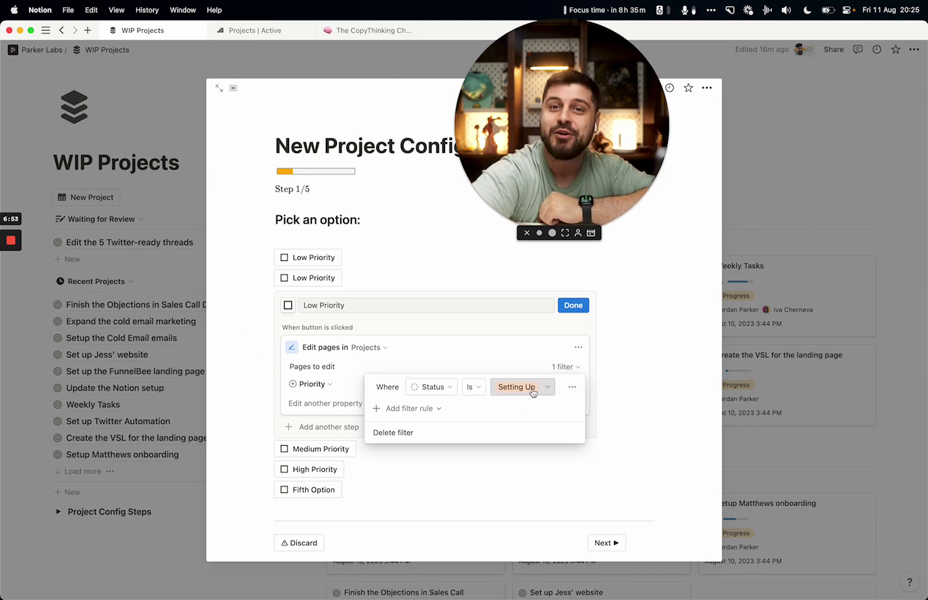
{"action": "left_click", "coordinate": [520, 347]}
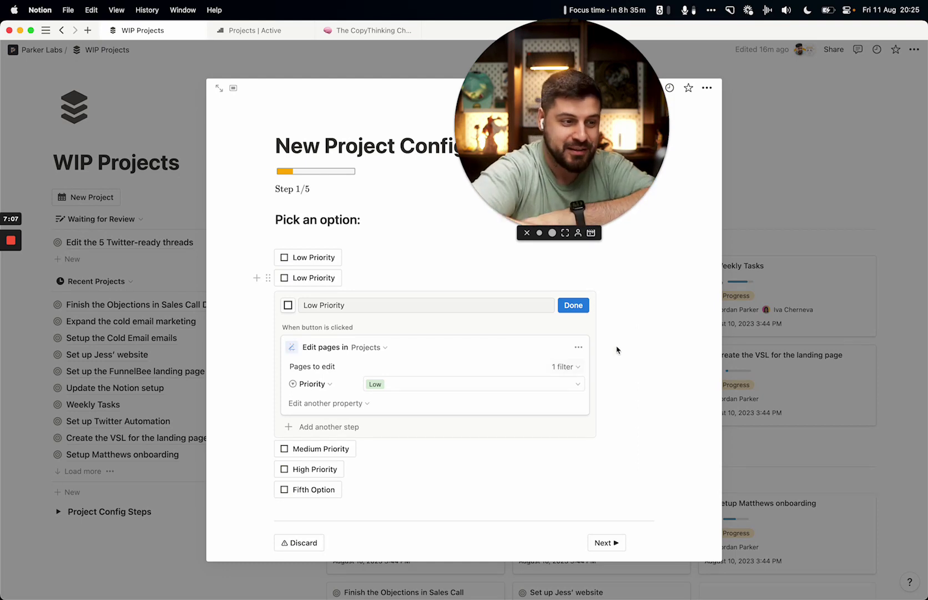
{"action": "left_click", "coordinate": [645, 338]}
{"action": "left_click", "coordinate": [704, 332]}
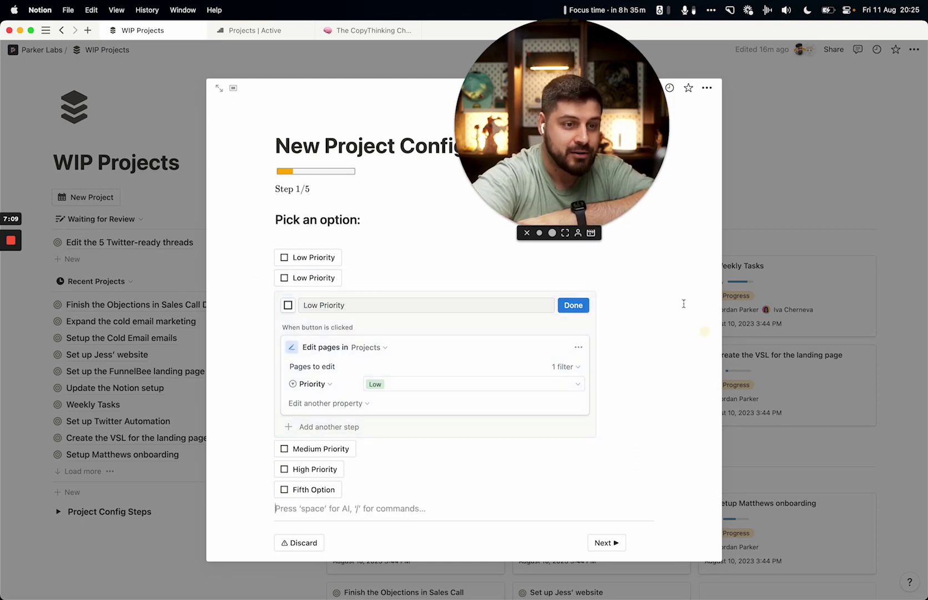
{"action": "left_click", "coordinate": [582, 305]}
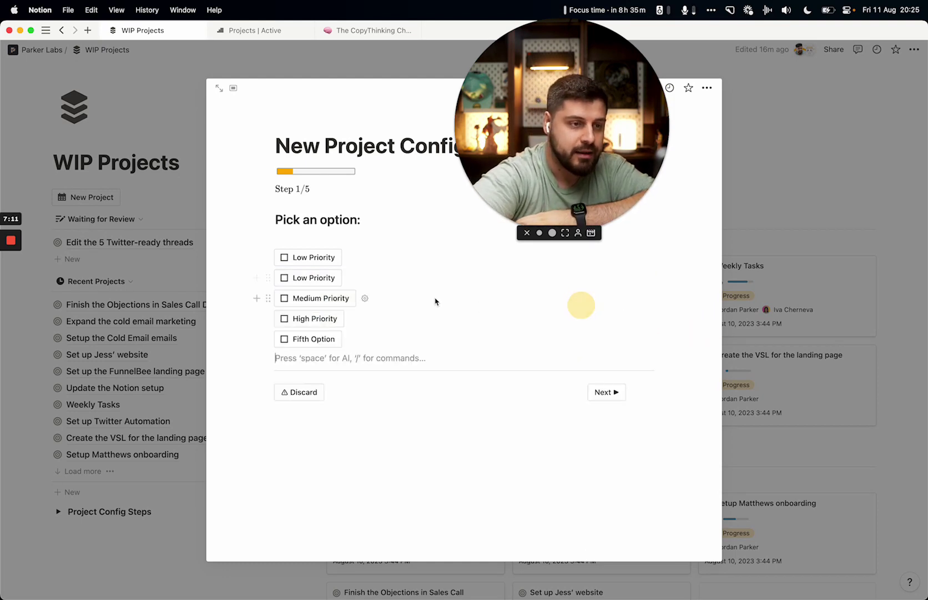
Step: Run the second Low Priority button to apply its priority to the projects being set up
{"action": "left_click", "coordinate": [325, 279]}
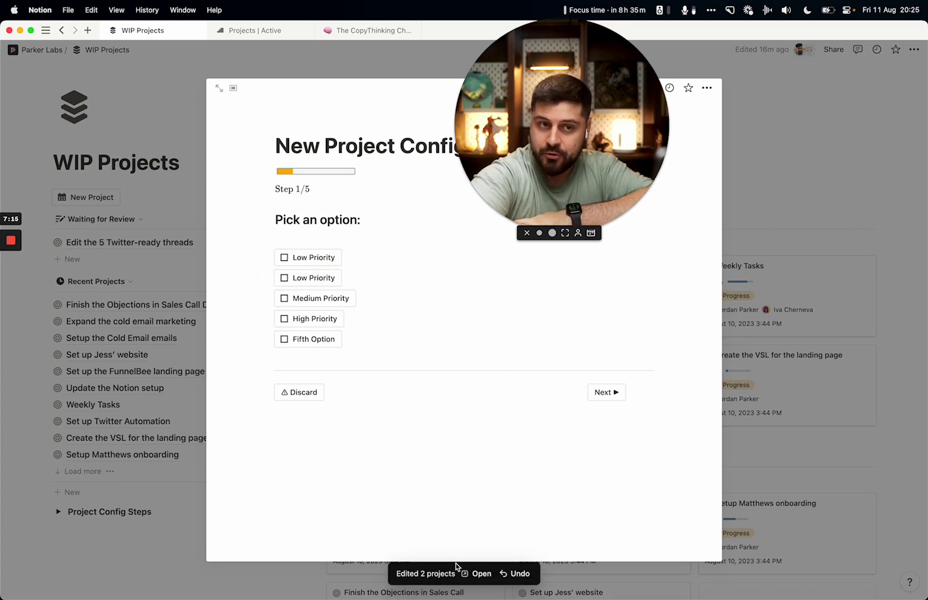
{"action": "left_click", "coordinate": [418, 573]}
{"action": "left_click", "coordinate": [415, 574]}
{"action": "left_click", "coordinate": [414, 575]}
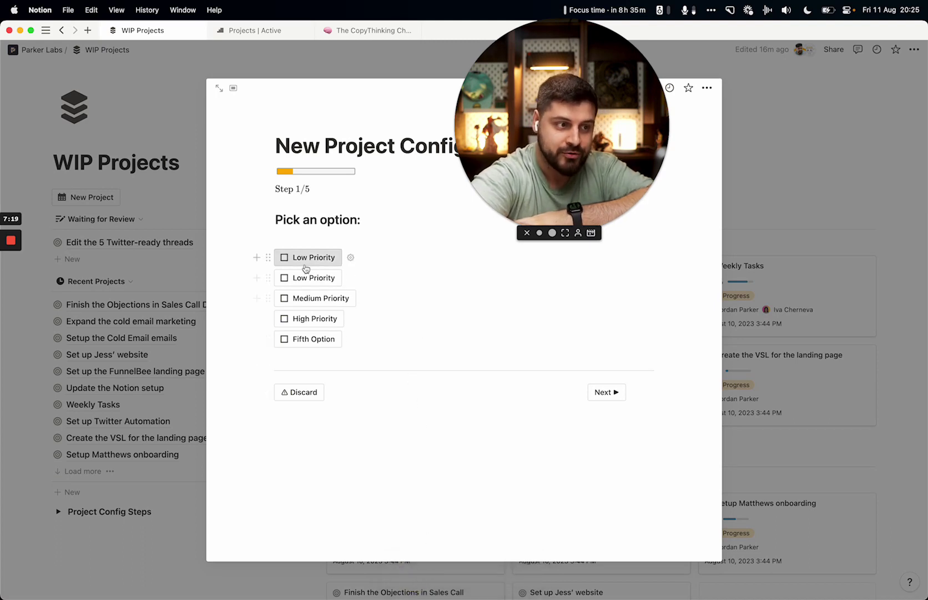
Step: Advance the wizard from step 1 through to step 5, Pick a first step
{"action": "left_click", "coordinate": [604, 392]}
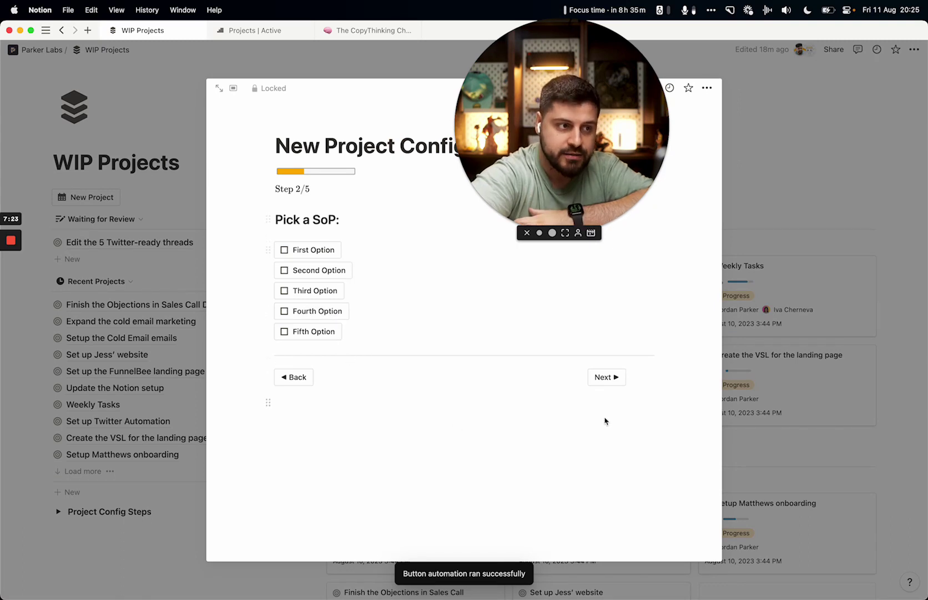
{"action": "left_click", "coordinate": [610, 385]}
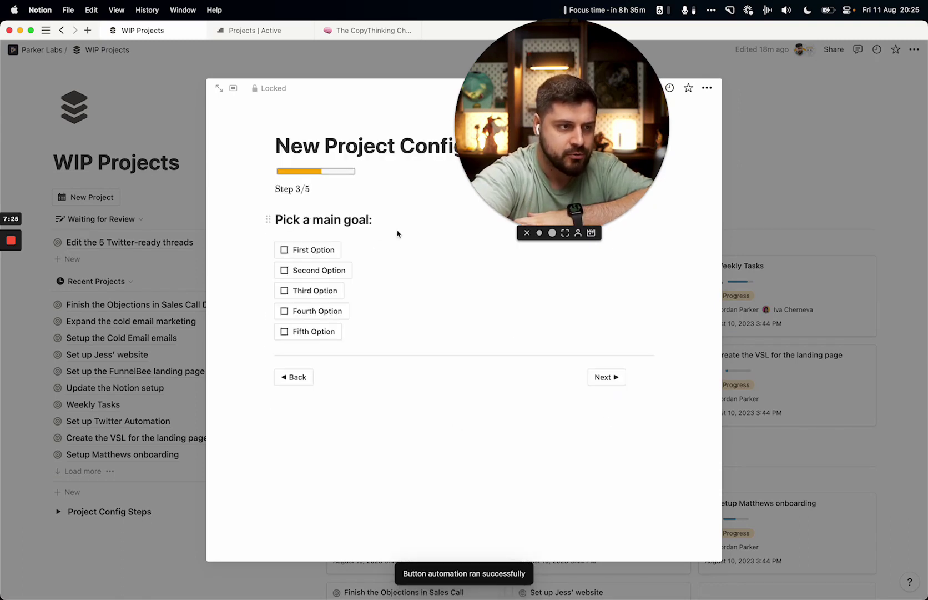
{"action": "left_click", "coordinate": [602, 377]}
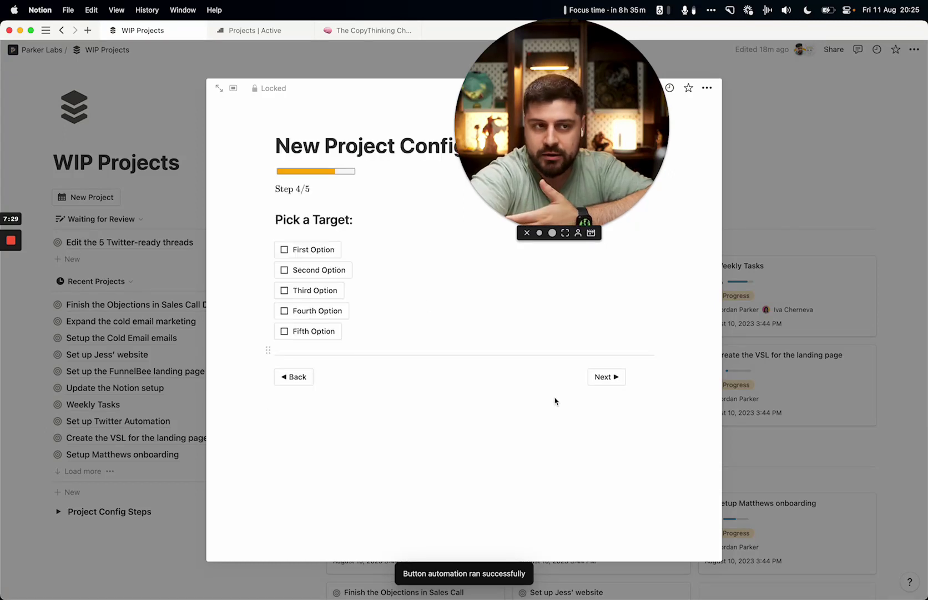
{"action": "left_click", "coordinate": [612, 375]}
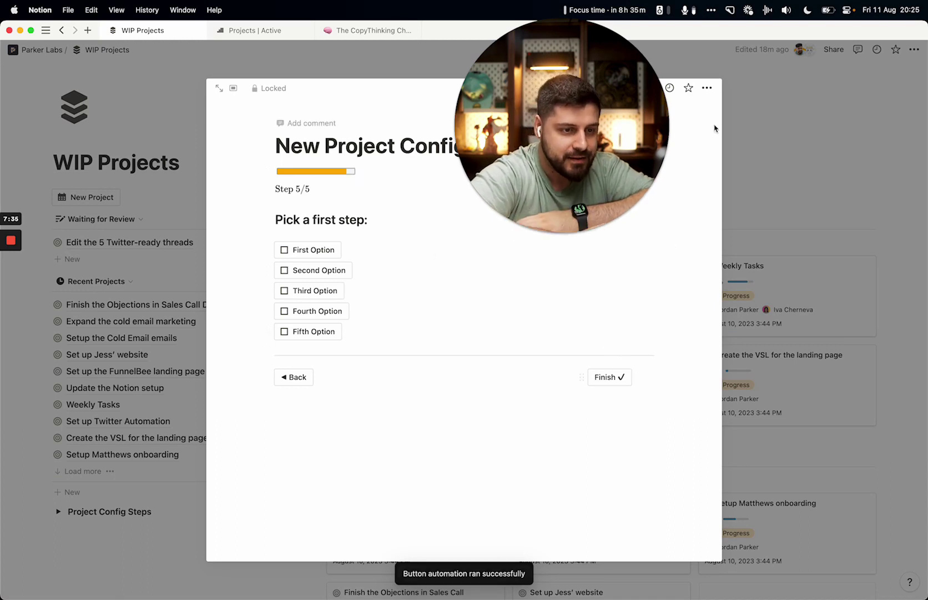
Step: Unlock the wizard's Step 5/5 page for editing
{"action": "left_click", "coordinate": [707, 87]}
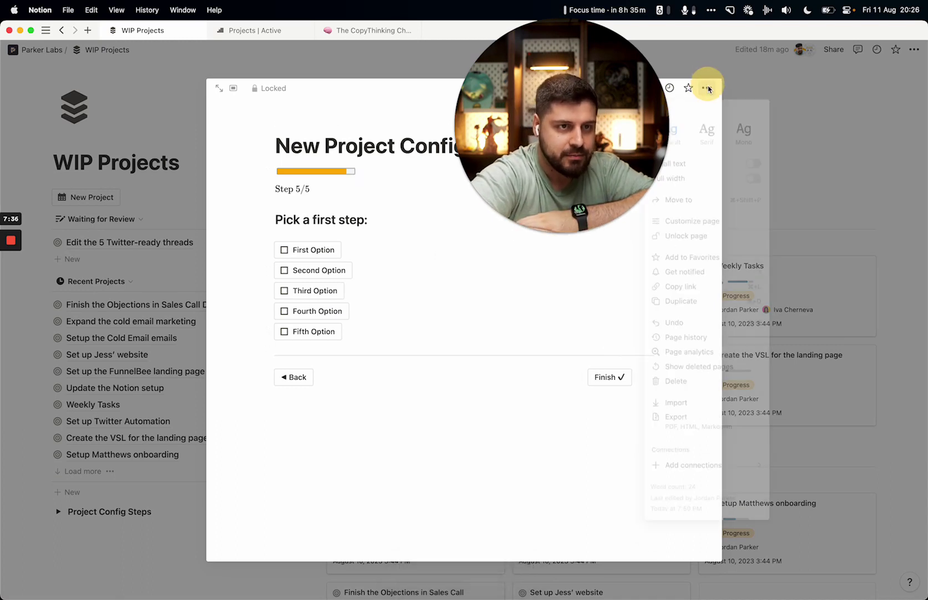
{"action": "left_click", "coordinate": [694, 240]}
{"action": "left_click_drag", "start_coordinate": [502, 139], "coordinate": [60, 489]}
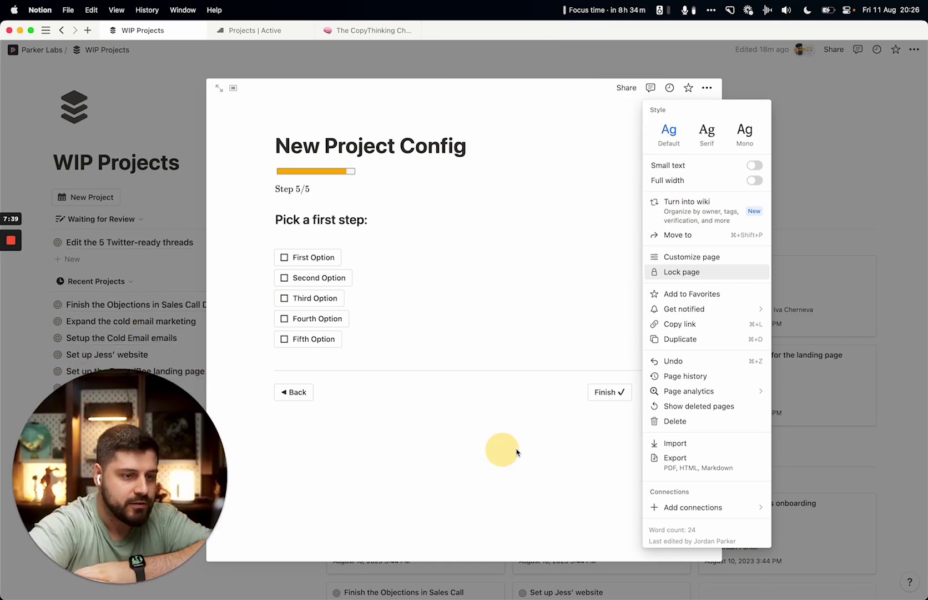
{"action": "left_click", "coordinate": [579, 445]}
Step: Add an action to the Finish button that edits pages in the Projects database
{"action": "left_click", "coordinate": [642, 393]}
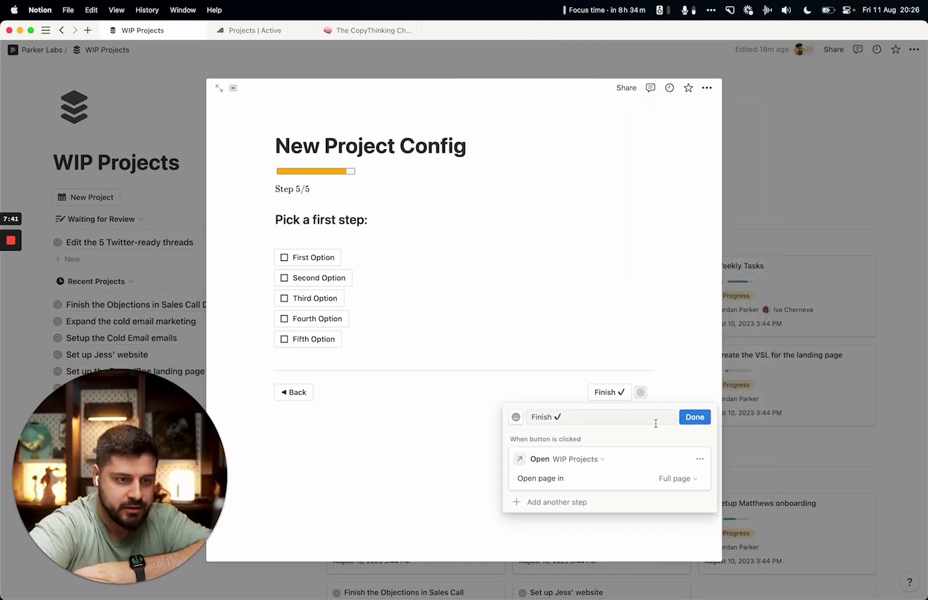
{"action": "left_click", "coordinate": [567, 499]}
{"action": "left_click", "coordinate": [539, 536]}
{"action": "left_click", "coordinate": [614, 506]}
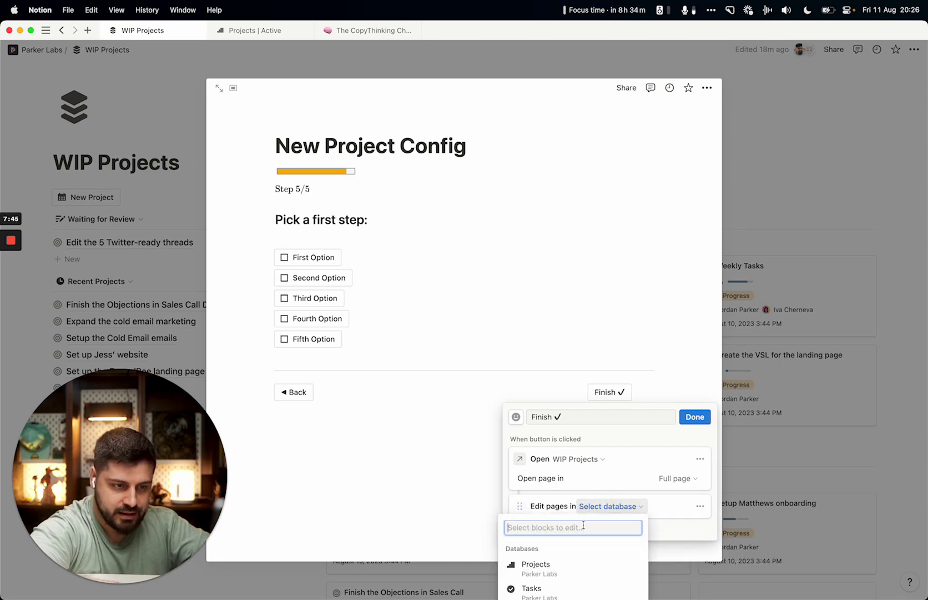
{"action": "left_click", "coordinate": [562, 374]}
Step: Filter the Finish button's pages to edit to projects whose Status is Setting Up
{"action": "left_click", "coordinate": [636, 529]}
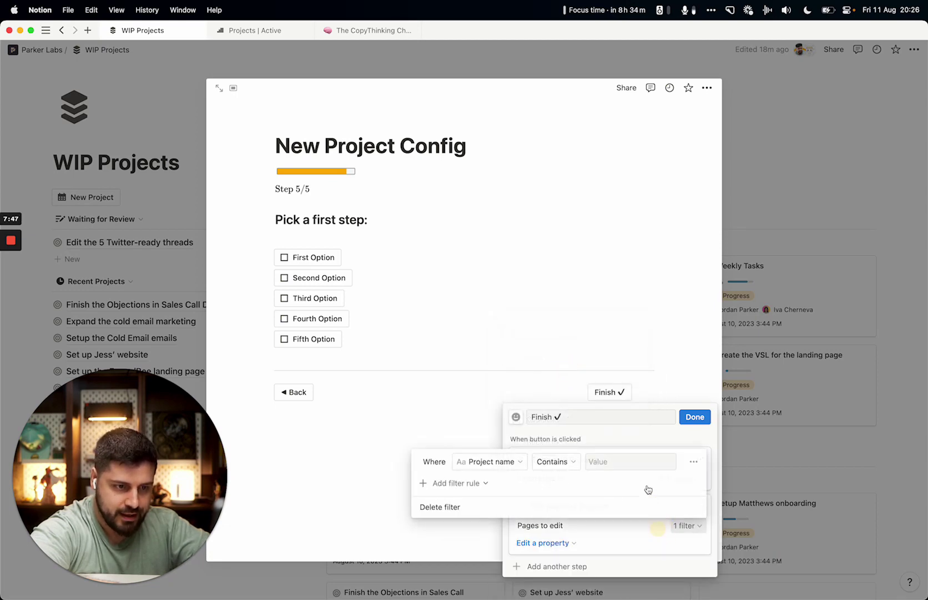
{"action": "left_click", "coordinate": [521, 465]}
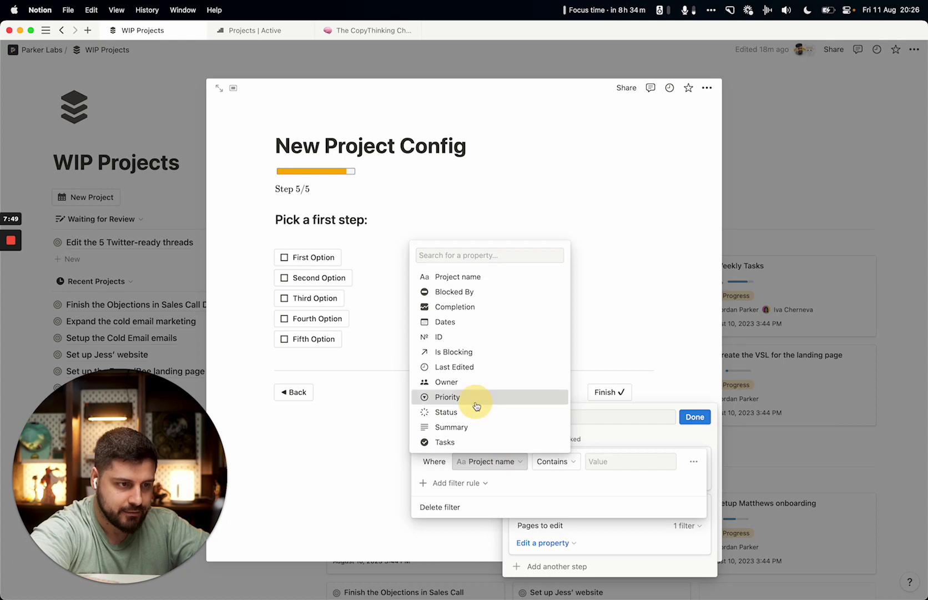
{"action": "left_click", "coordinate": [475, 412]}
{"action": "left_click", "coordinate": [647, 461]}
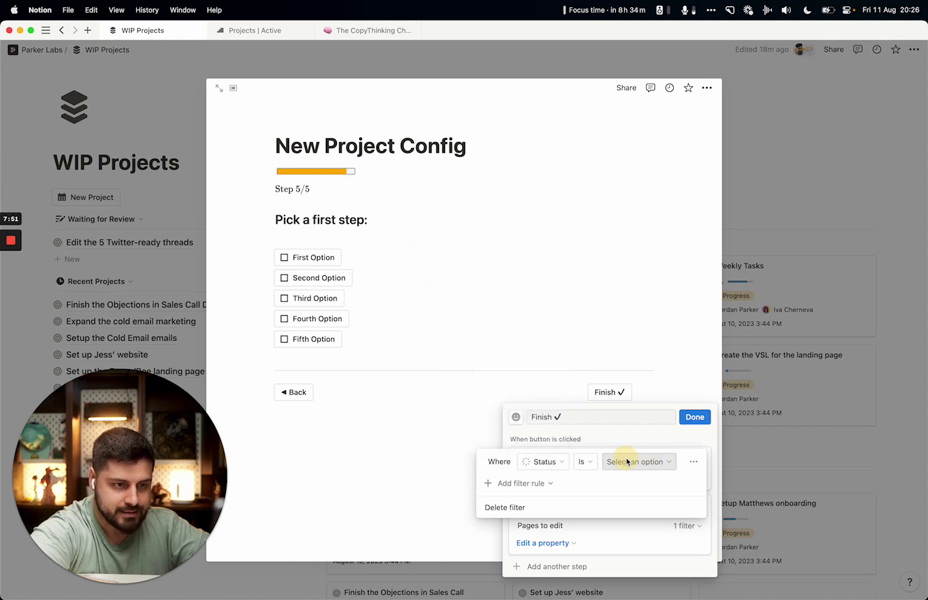
{"action": "left_click", "coordinate": [622, 284]}
{"action": "left_click", "coordinate": [624, 496]}
{"action": "left_click", "coordinate": [557, 483]}
{"action": "left_click", "coordinate": [557, 483]}
{"action": "left_click", "coordinate": [624, 531]}
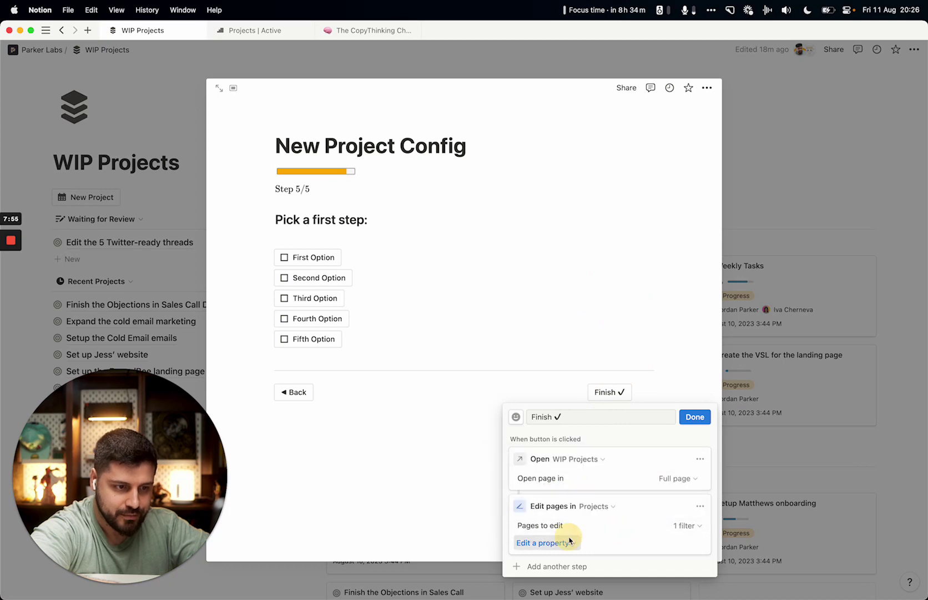
Step: Make the Finish button set the Status of the filtered projects to Backlog and save the button
{"action": "left_click", "coordinate": [567, 542]}
{"action": "left_click", "coordinate": [520, 430]}
{"action": "left_click", "coordinate": [684, 293]}
{"action": "left_click", "coordinate": [651, 274]}
{"action": "left_click", "coordinate": [644, 327]}
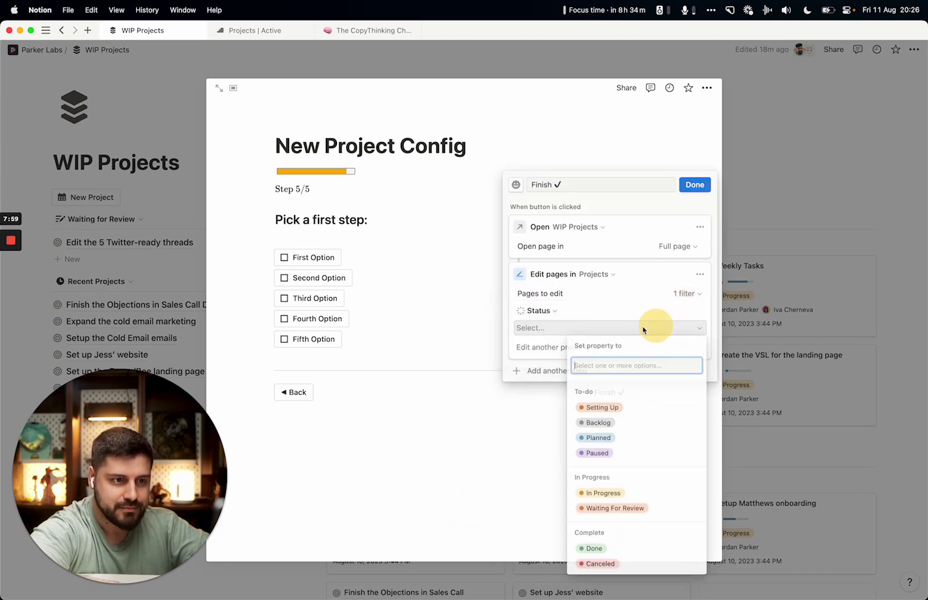
{"action": "left_click", "coordinate": [600, 422]}
{"action": "left_click", "coordinate": [699, 186]}
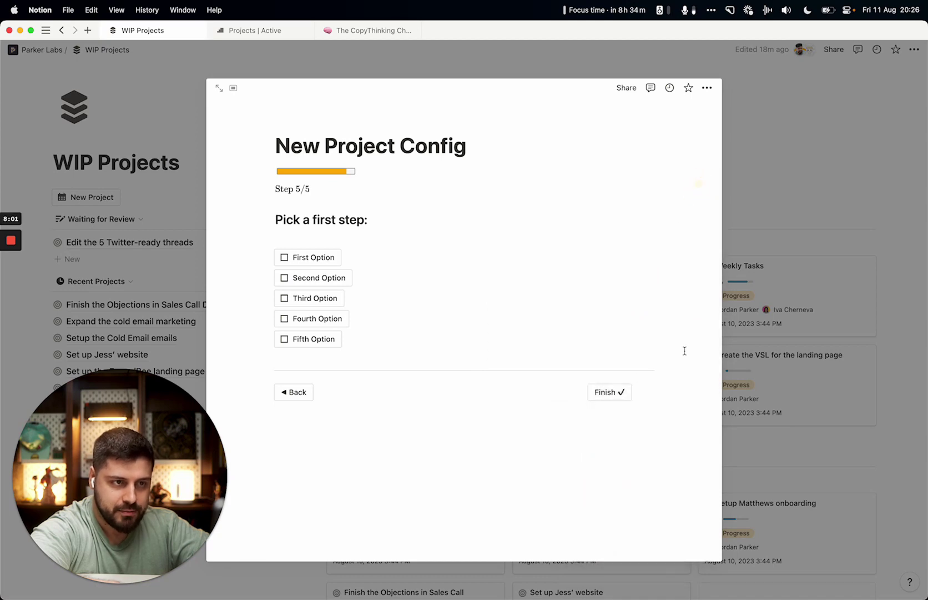
Step: Finish the wizard and check the priority groups in the Projects view for the new projects
{"action": "left_click", "coordinate": [610, 392]}
{"action": "scroll", "coordinate": [528, 501], "scroll_direction": "down", "scroll_amount": 1}
{"action": "scroll", "coordinate": [529, 502], "scroll_direction": "down", "scroll_amount": 6}
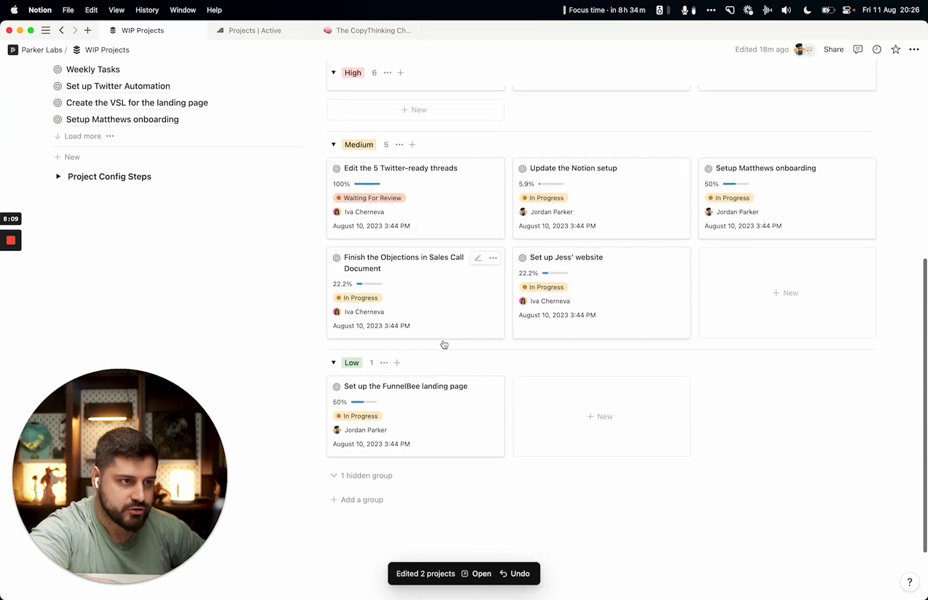
{"action": "scroll", "coordinate": [442, 333], "scroll_direction": "up", "scroll_amount": 6}
{"action": "scroll", "coordinate": [322, 253], "scroll_direction": "down", "scroll_amount": 6}
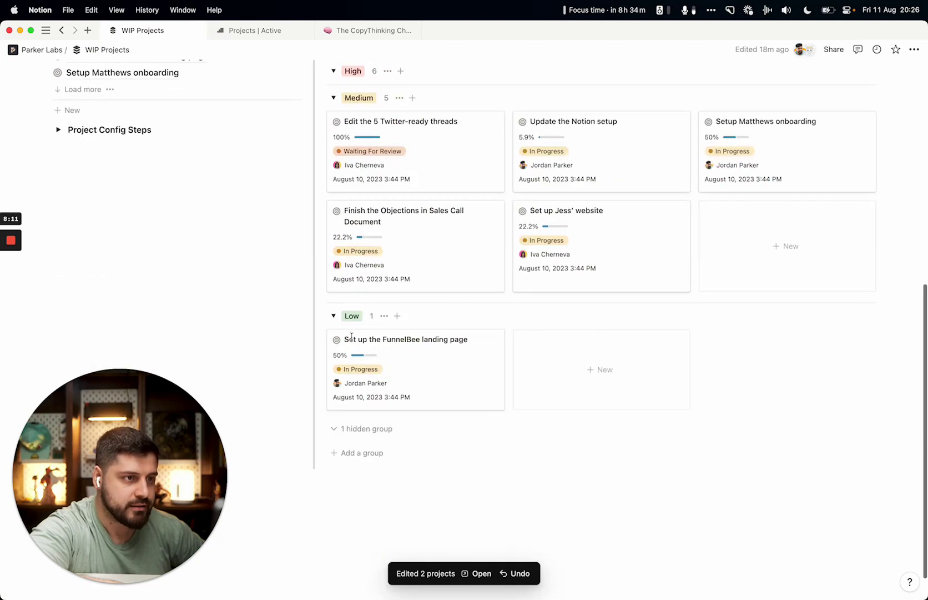
{"action": "left_click", "coordinate": [369, 429]}
{"action": "left_click", "coordinate": [382, 426]}
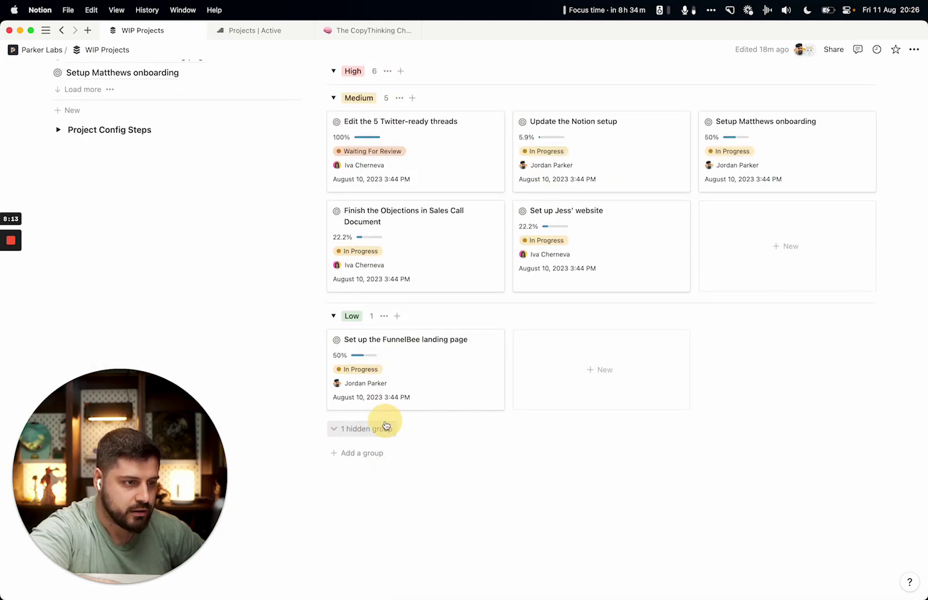
{"action": "scroll", "coordinate": [385, 422], "scroll_direction": "up", "scroll_amount": 6}
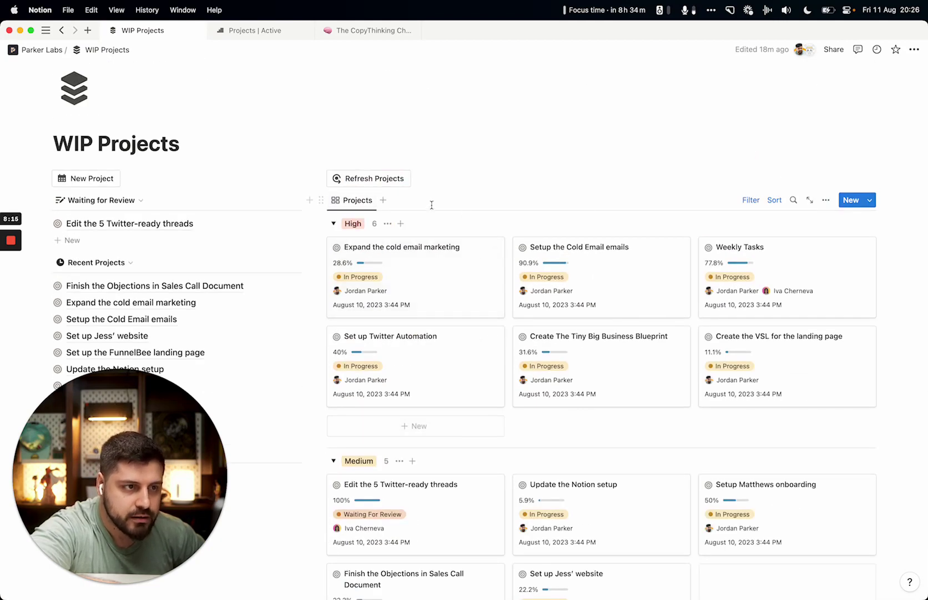
Step: Duplicate the Projects view on the WIP Projects page and name the copy Backlog
{"action": "left_click", "coordinate": [356, 200]}
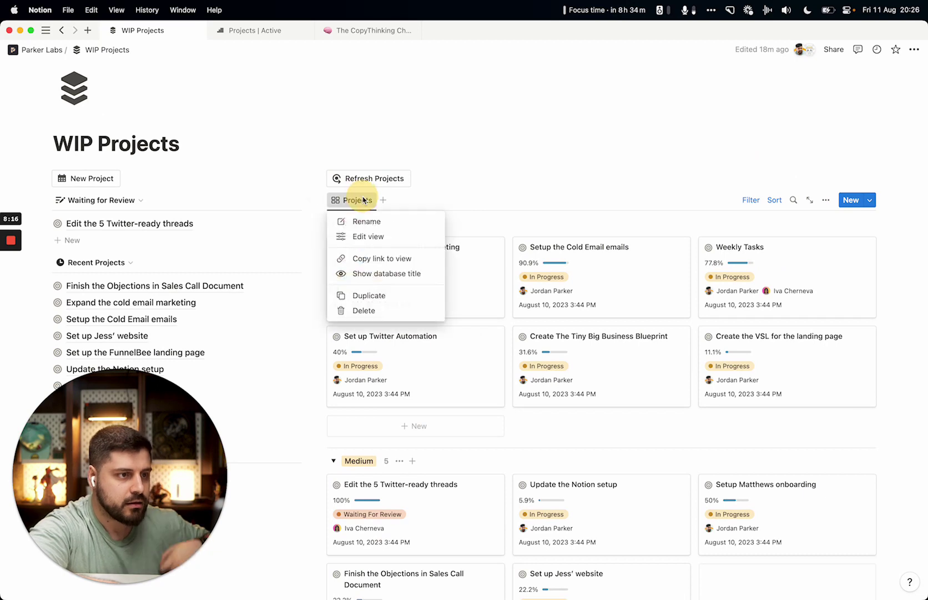
{"action": "left_click", "coordinate": [384, 296]}
{"action": "type", "text": "B"}
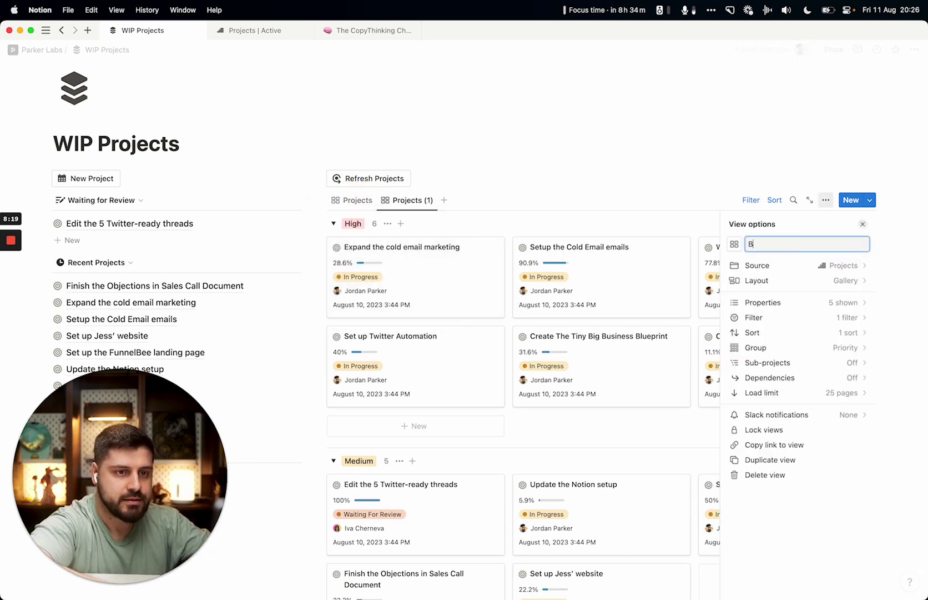
{"action": "type", "text": "acklog"}
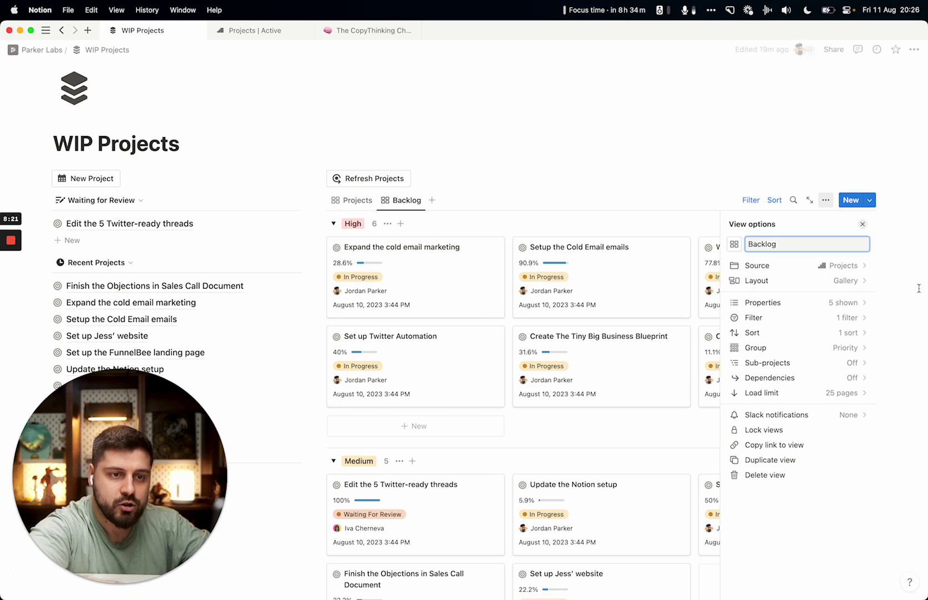
Step: Filter the Backlog view to projects whose Status is Backlog and save the change for everyone
{"action": "left_click", "coordinate": [752, 200]}
{"action": "left_click", "coordinate": [350, 223]}
{"action": "left_click", "coordinate": [363, 220]}
{"action": "left_click", "coordinate": [438, 223]}
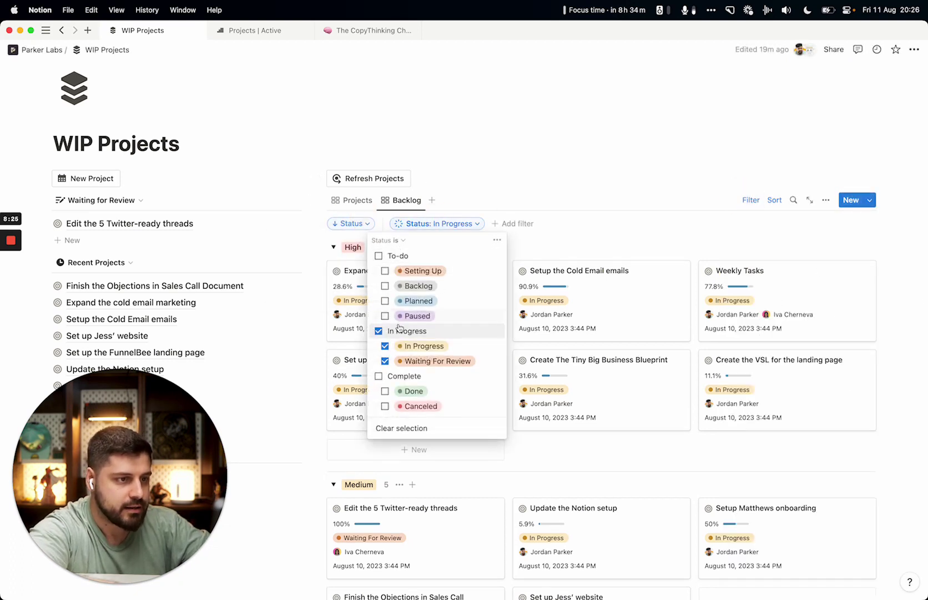
{"action": "left_click", "coordinate": [380, 330]}
{"action": "left_click", "coordinate": [407, 286]}
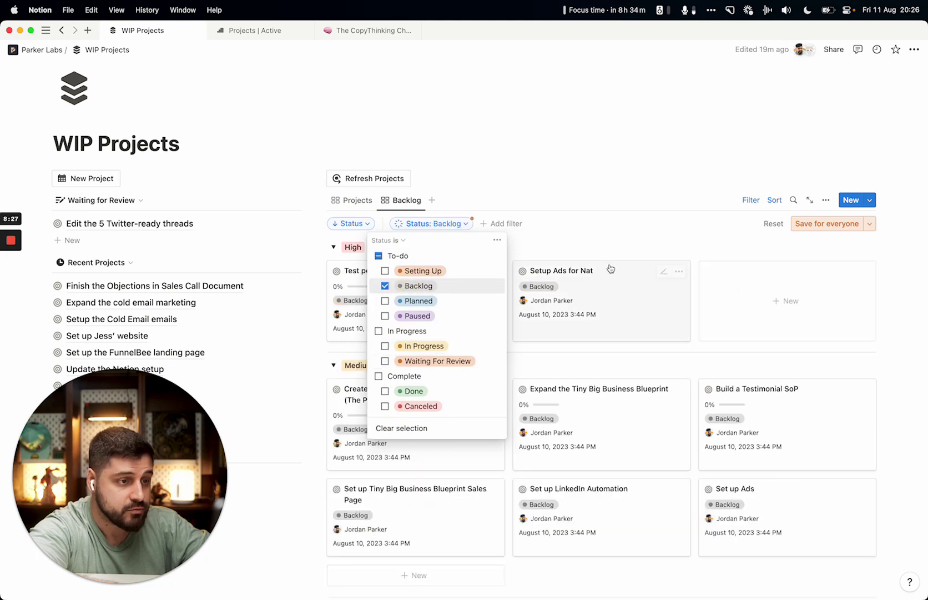
{"action": "left_click", "coordinate": [643, 224]}
{"action": "left_click", "coordinate": [828, 223]}
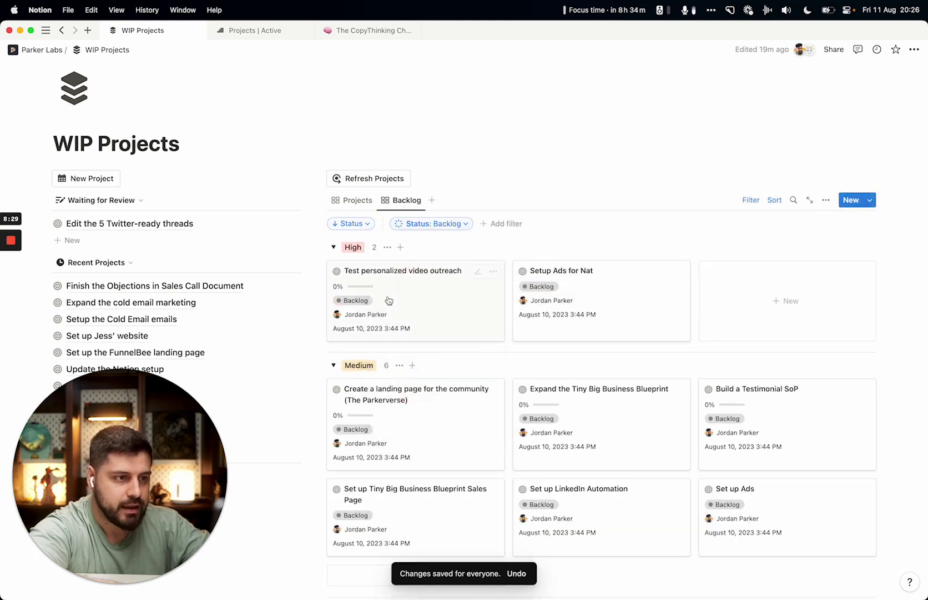
Step: Delete the two New Project cards from the Low priority group of the Backlog view
{"action": "scroll", "coordinate": [498, 286], "scroll_direction": "down", "scroll_amount": 10}
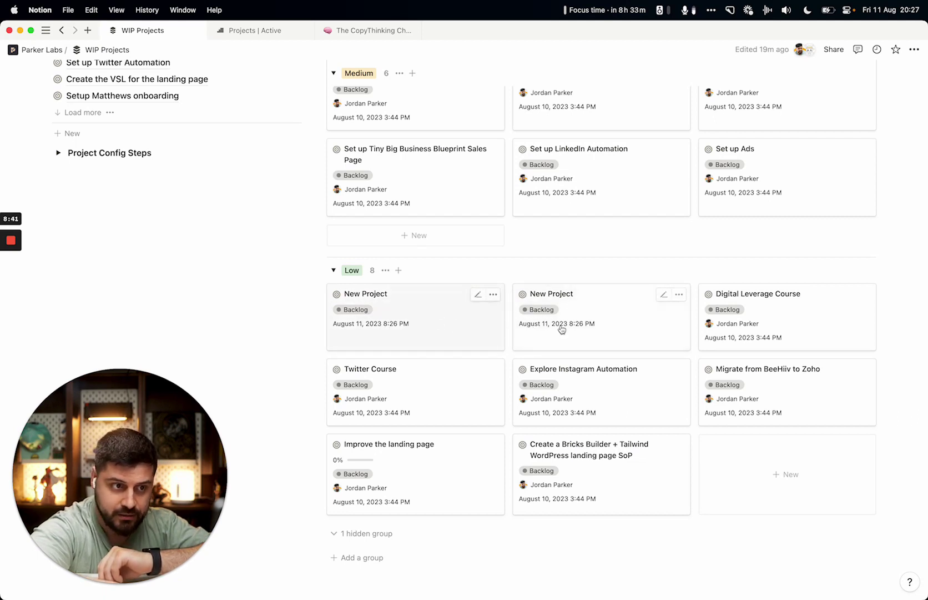
{"action": "scroll", "coordinate": [379, 303], "scroll_direction": "up", "scroll_amount": 10}
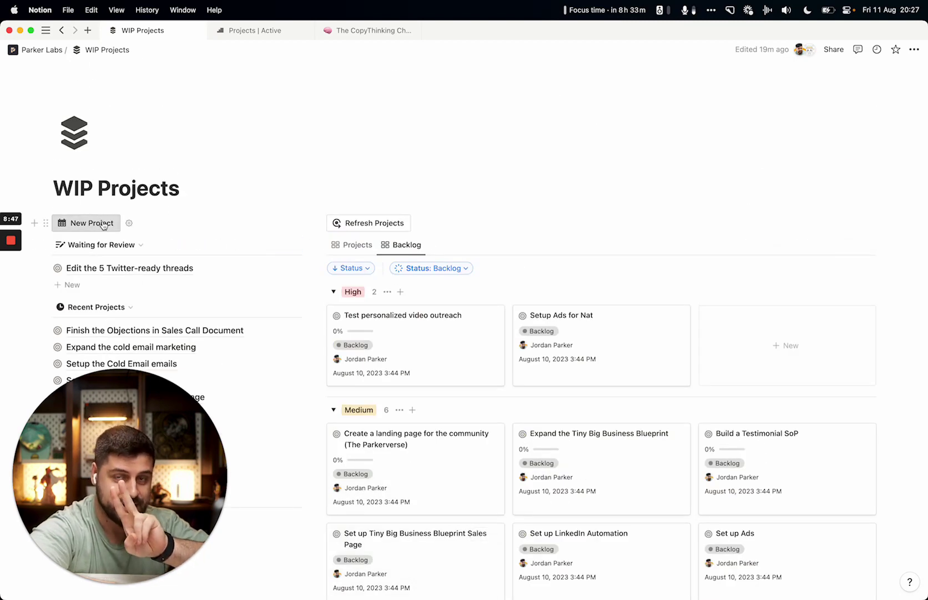
{"action": "scroll", "coordinate": [403, 373], "scroll_direction": "down", "scroll_amount": 6}
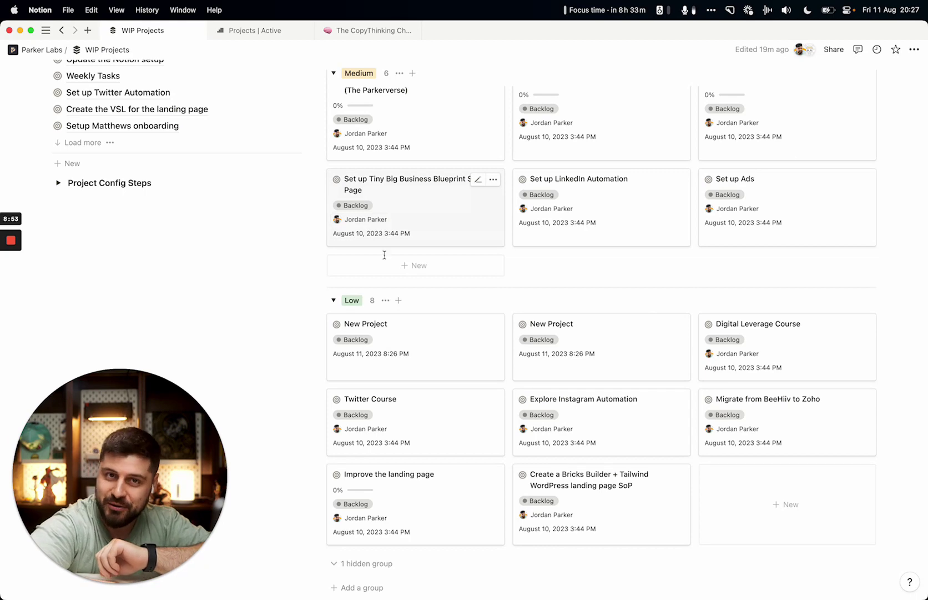
{"action": "left_click_drag", "start_coordinate": [280, 324], "coordinate": [574, 338]}
{"action": "key", "text": "Delete"}
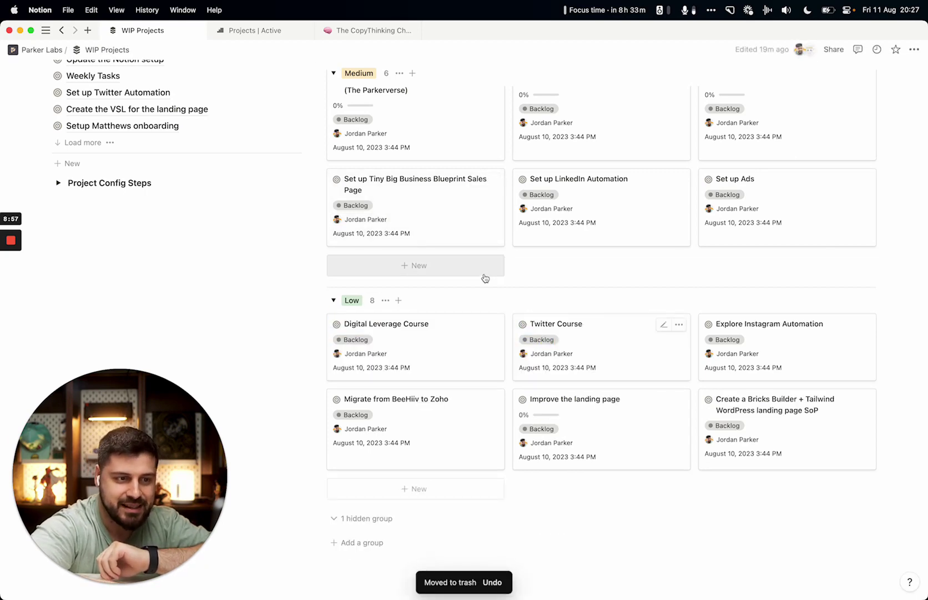
Step: Examine the available Status options on the Test personalized video outreach card without changing it
{"action": "scroll", "coordinate": [485, 278], "scroll_direction": "up", "scroll_amount": 6}
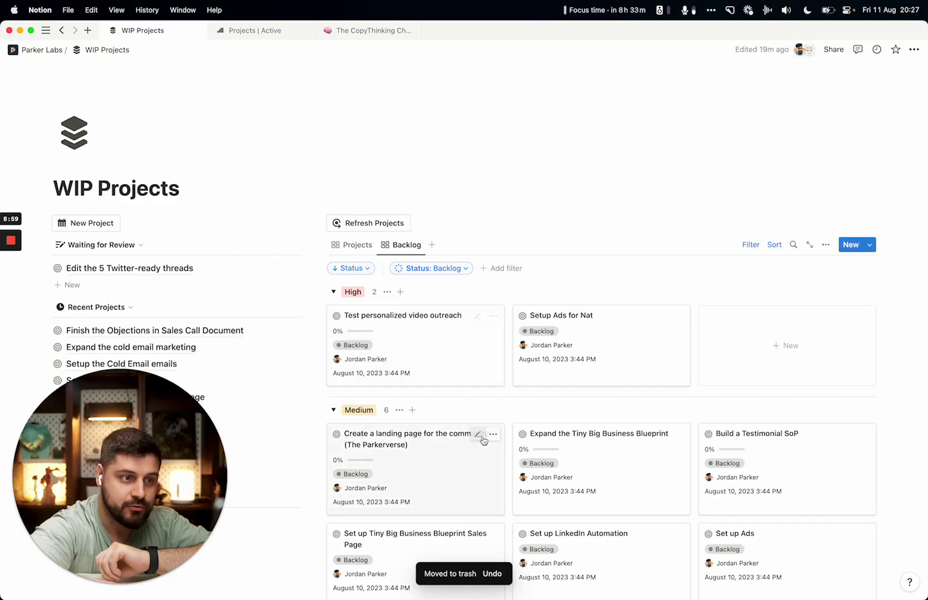
{"action": "scroll", "coordinate": [484, 438], "scroll_direction": "down", "scroll_amount": 1}
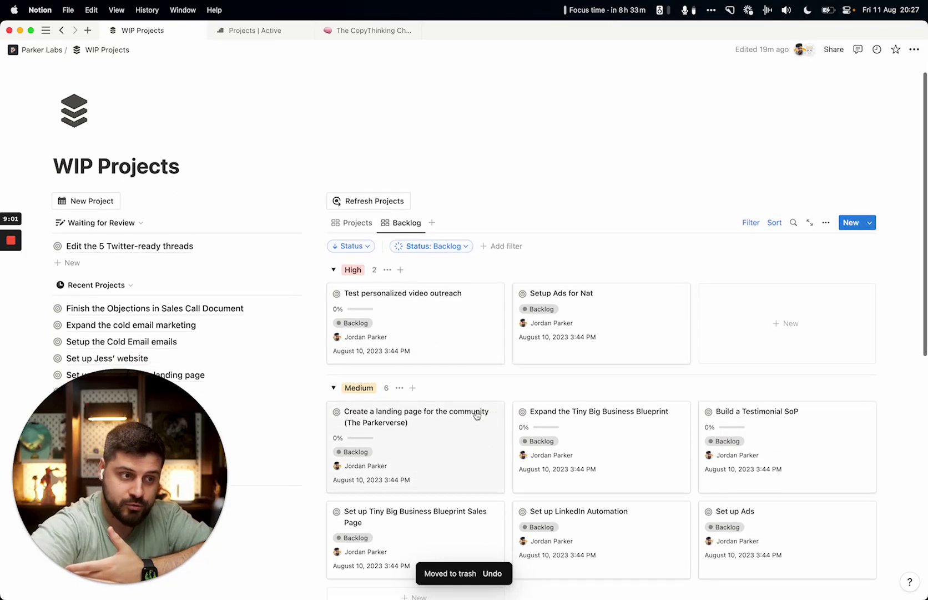
{"action": "left_click", "coordinate": [371, 330]}
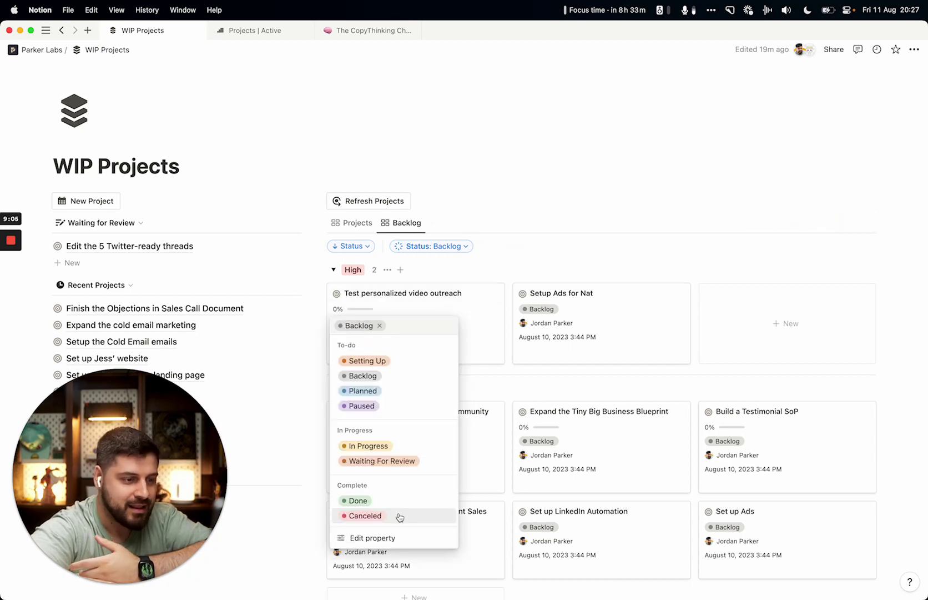
{"action": "key", "text": "Escape"}
Step: Add an action to the New Project button that edits pages in the Projects database
{"action": "left_click", "coordinate": [129, 201]}
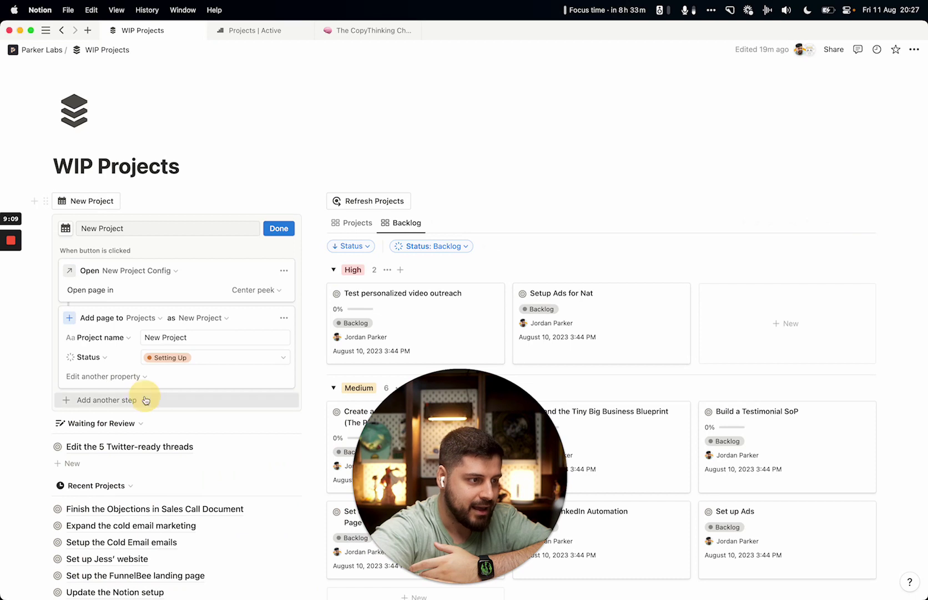
{"action": "left_click", "coordinate": [145, 400]}
{"action": "left_click", "coordinate": [124, 445]}
{"action": "left_click", "coordinate": [163, 407]}
{"action": "left_click", "coordinate": [111, 280]}
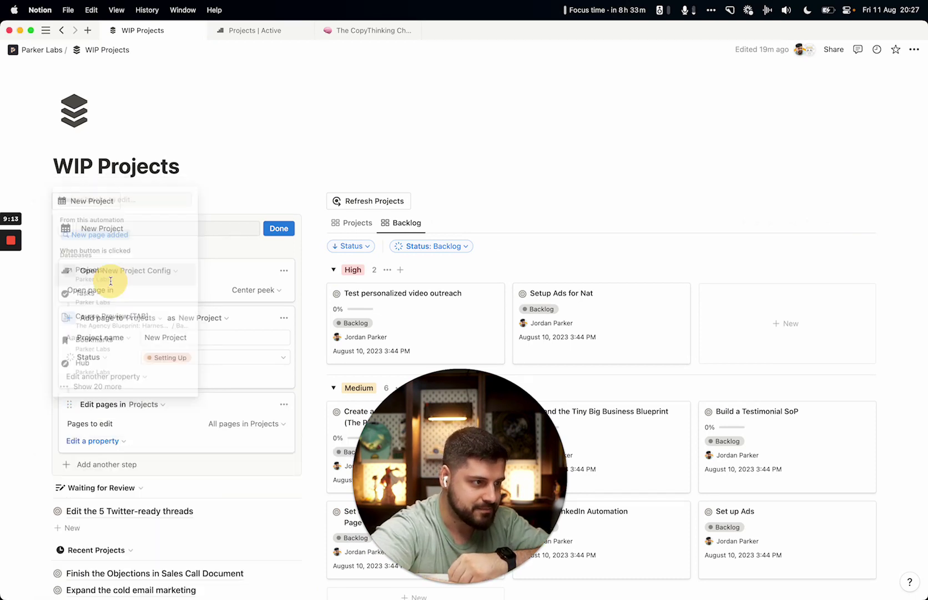
Step: Filter the New Project button's pages to edit to projects whose Status is Setting Up
{"action": "left_click", "coordinate": [215, 424]}
{"action": "left_click", "coordinate": [95, 448]}
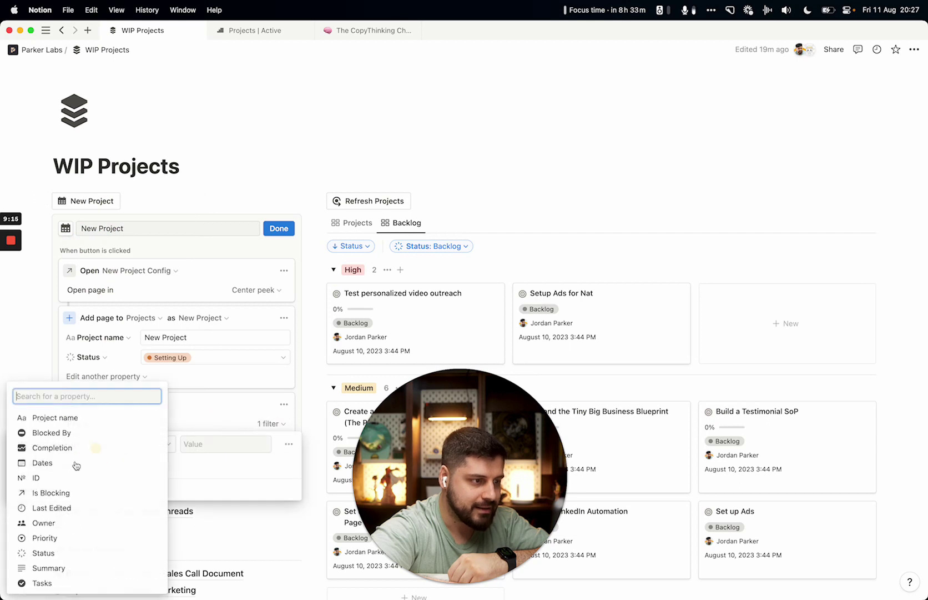
{"action": "left_click", "coordinate": [56, 552]}
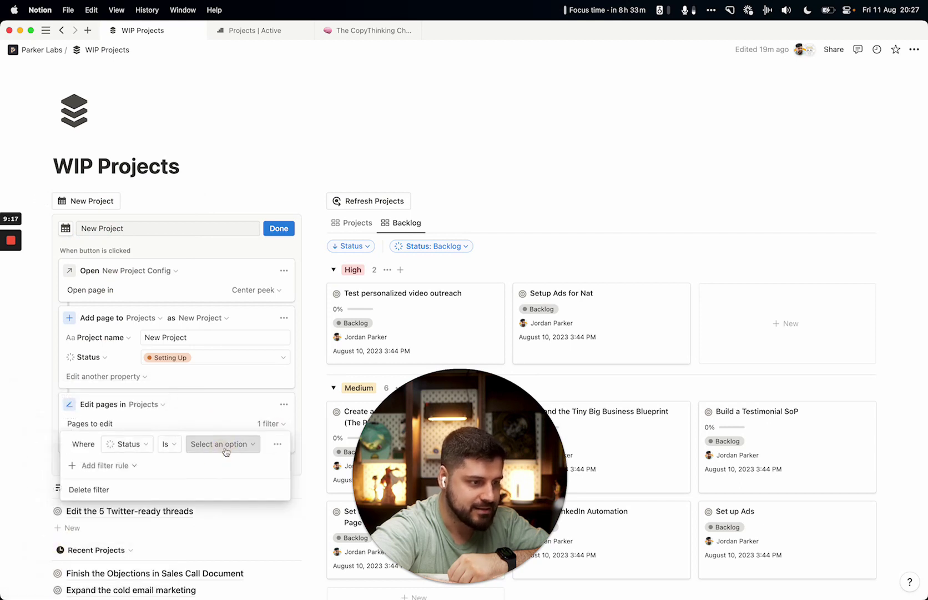
{"action": "left_click", "coordinate": [224, 455]}
{"action": "left_click", "coordinate": [202, 272]}
{"action": "left_click", "coordinate": [216, 477]}
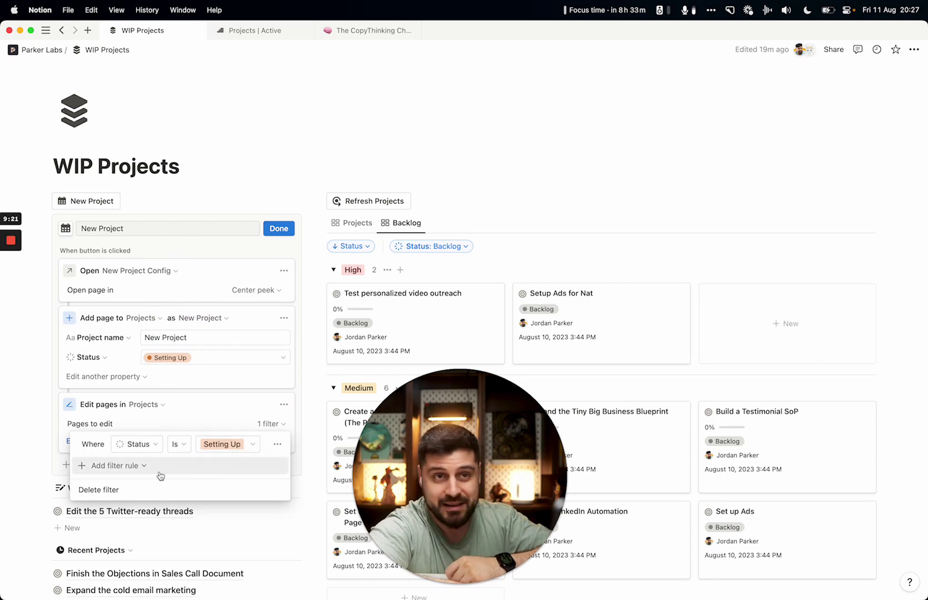
{"action": "key", "text": "Escape"}
Step: Make the New Project button's edit action set Status to Canceled
{"action": "left_click", "coordinate": [106, 441]}
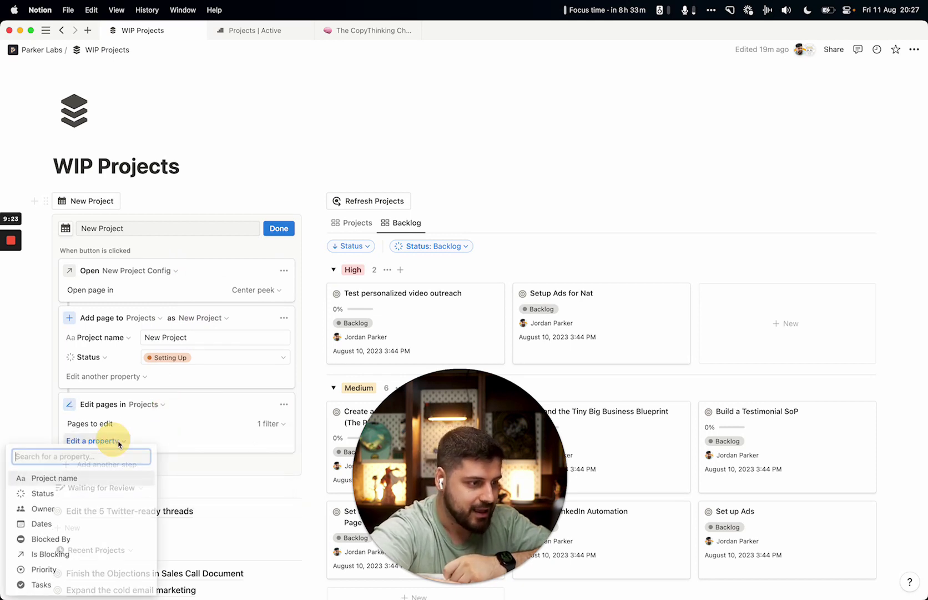
{"action": "left_click", "coordinate": [65, 493]}
{"action": "left_click", "coordinate": [227, 440]}
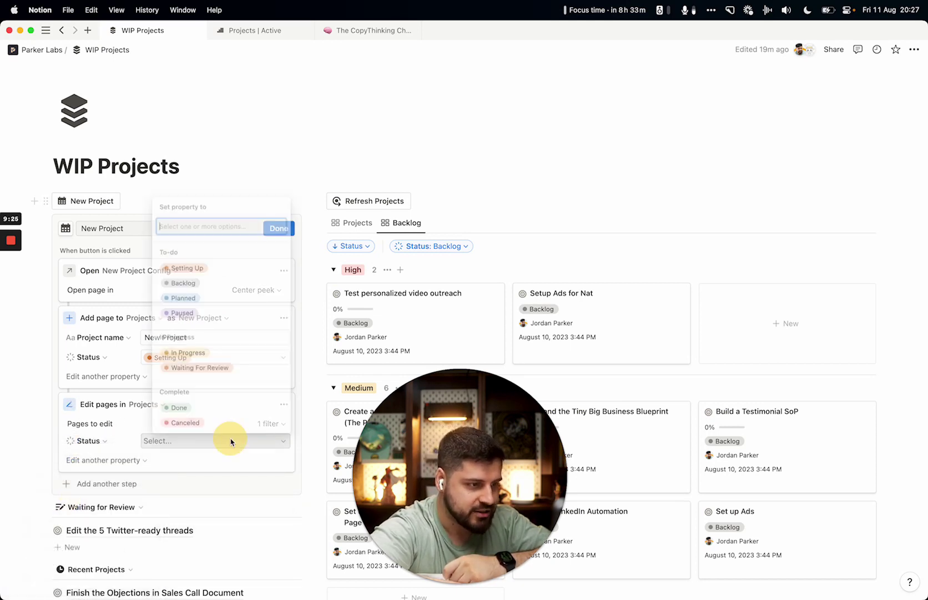
{"action": "left_click", "coordinate": [184, 418]}
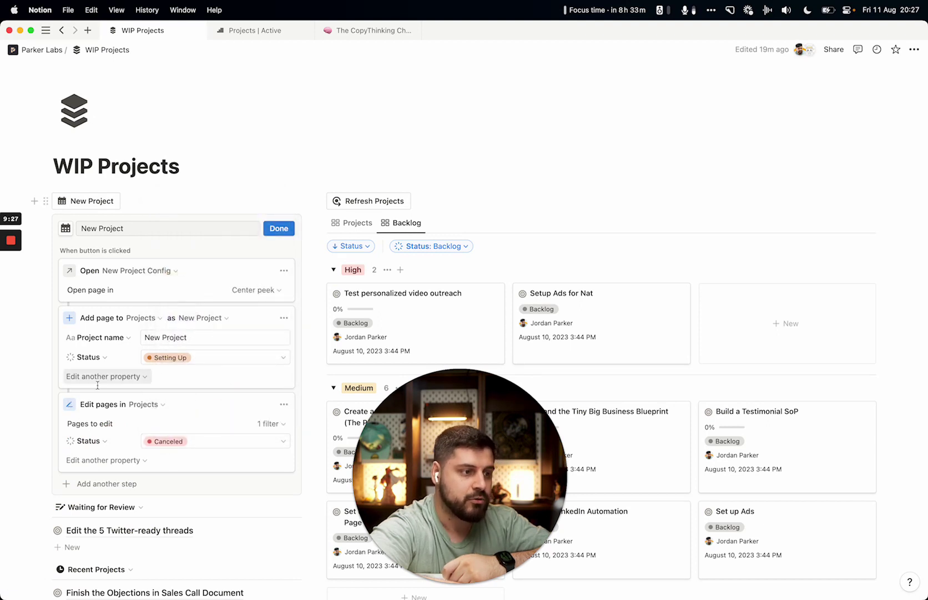
Step: Move the edit-pages action above the add-page action in the New Project button and save the button
{"action": "left_click", "coordinate": [283, 405]}
{"action": "left_click", "coordinate": [272, 421]}
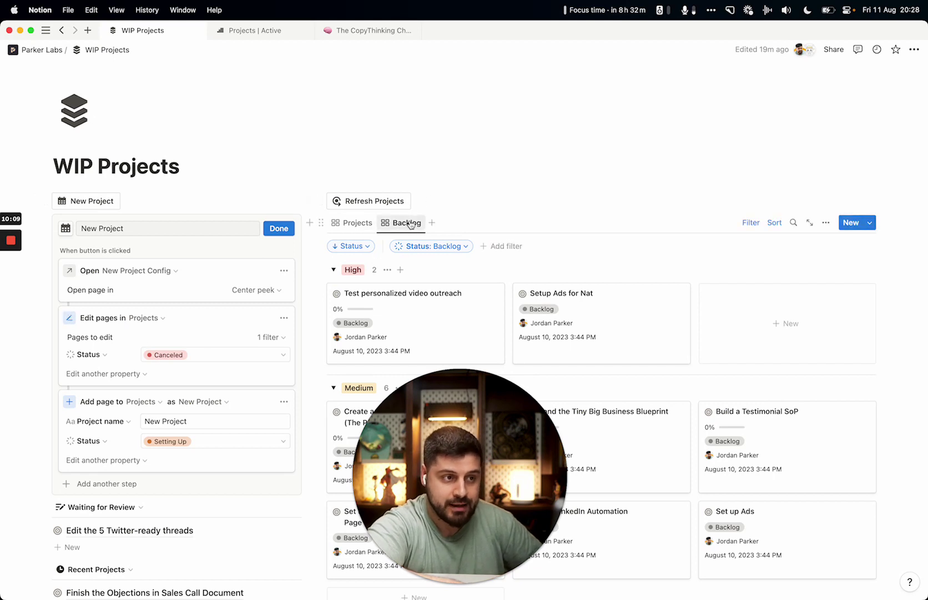
{"action": "left_click", "coordinate": [278, 228]}
Step: Duplicate the Backlog view and name the copy Canceled Projects
{"action": "left_click", "coordinate": [403, 225]}
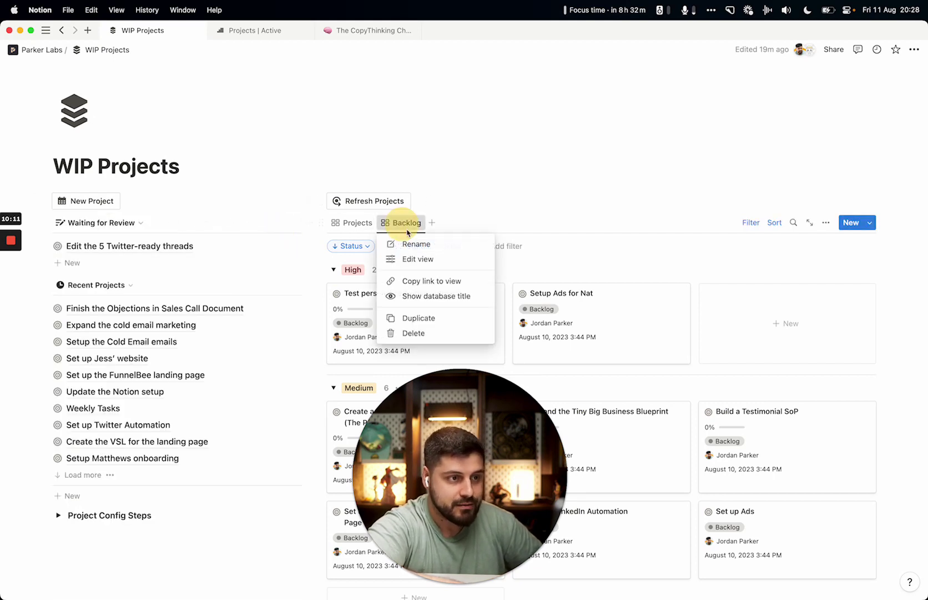
{"action": "left_click", "coordinate": [417, 318]}
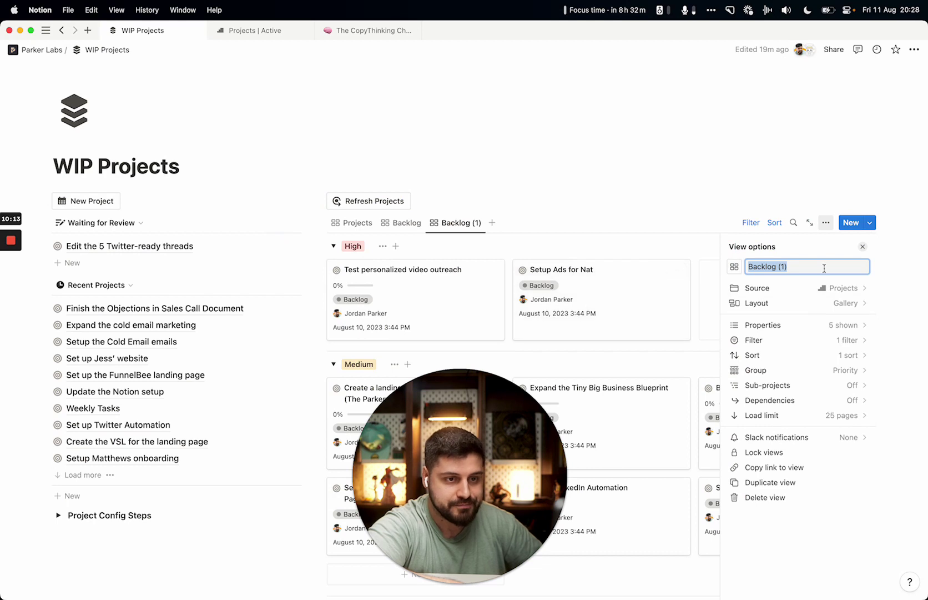
{"action": "type", "text": "Canceled Projects"}
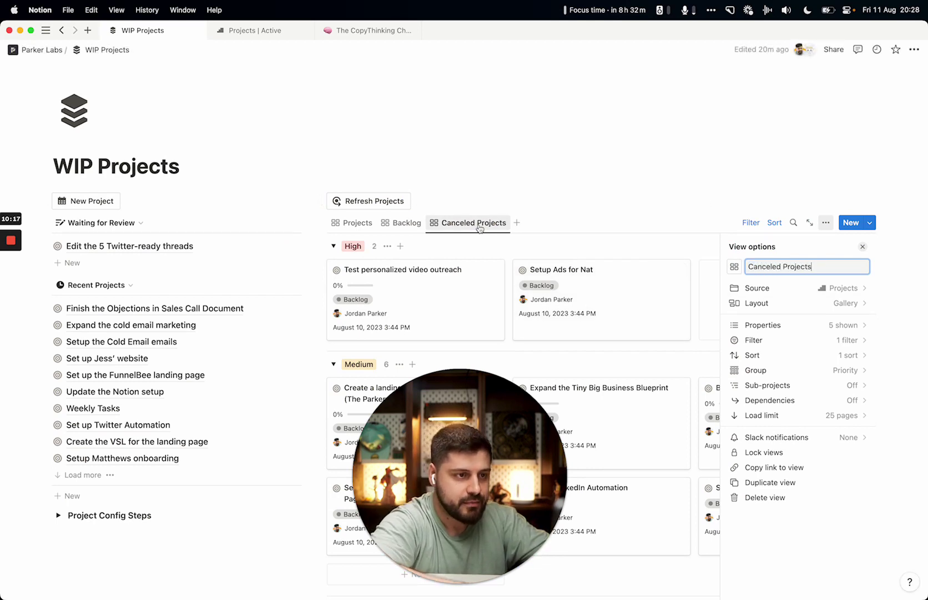
{"action": "left_click", "coordinate": [479, 227]}
Step: Filter the Canceled Projects view to projects whose Status is Canceled and save the change for everyone
{"action": "left_click", "coordinate": [751, 222]}
{"action": "left_click", "coordinate": [751, 222]}
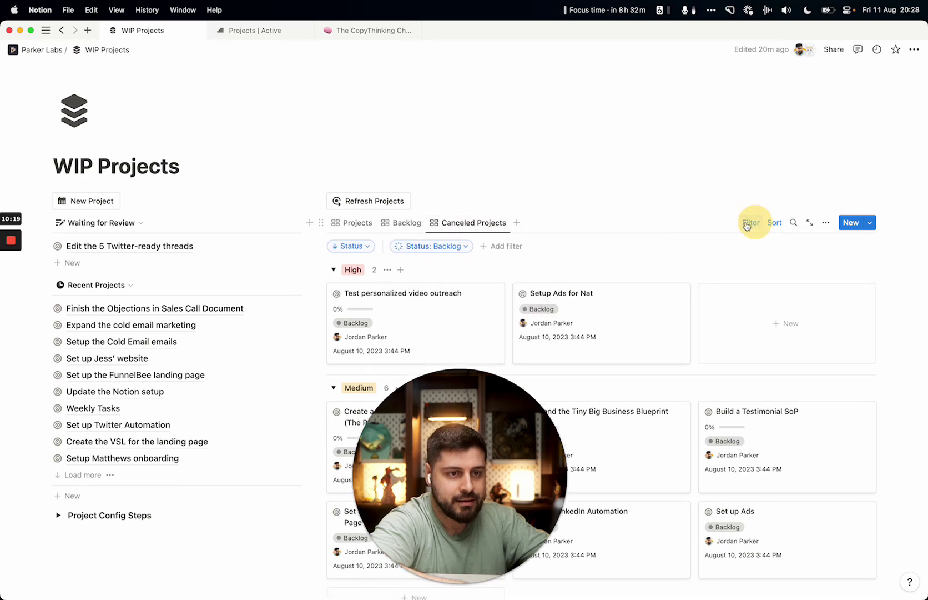
{"action": "left_click", "coordinate": [419, 247]}
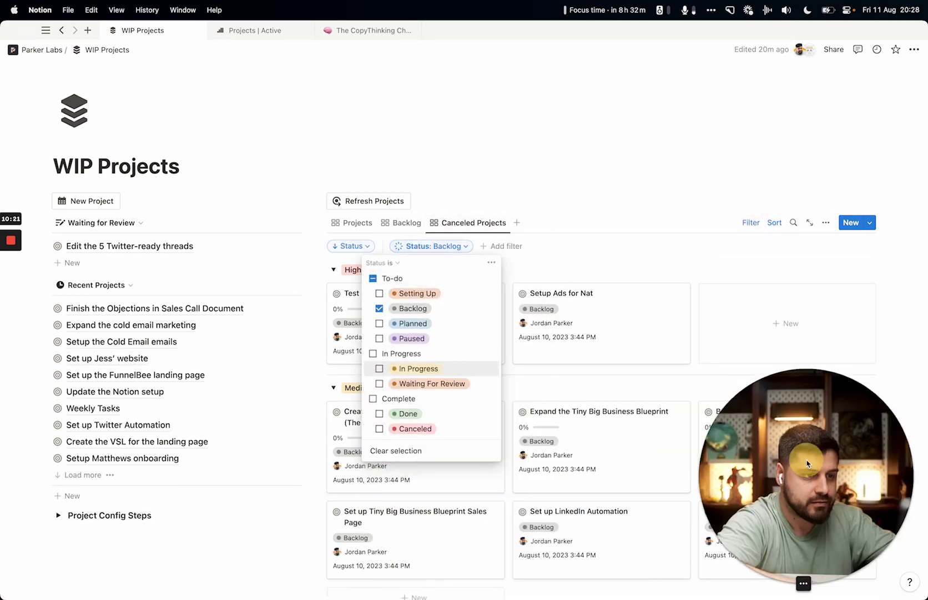
{"action": "left_click", "coordinate": [379, 429]}
{"action": "left_click", "coordinate": [380, 308]}
{"action": "left_click", "coordinate": [715, 258]}
{"action": "left_click", "coordinate": [826, 247]}
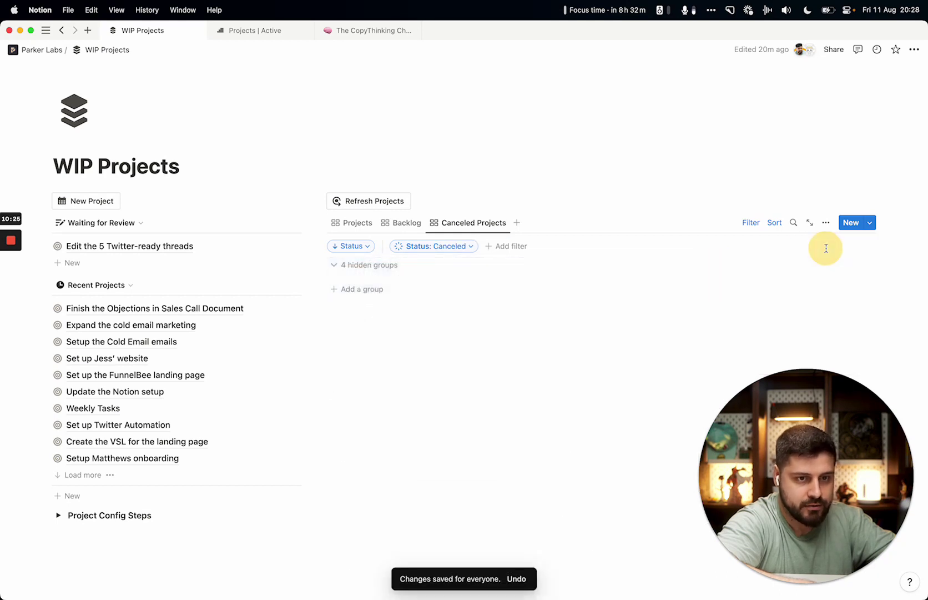
Step: Run the New Project button, close its config page, and include Setting Up in the Canceled Projects view's Status filter
{"action": "left_click", "coordinate": [93, 201]}
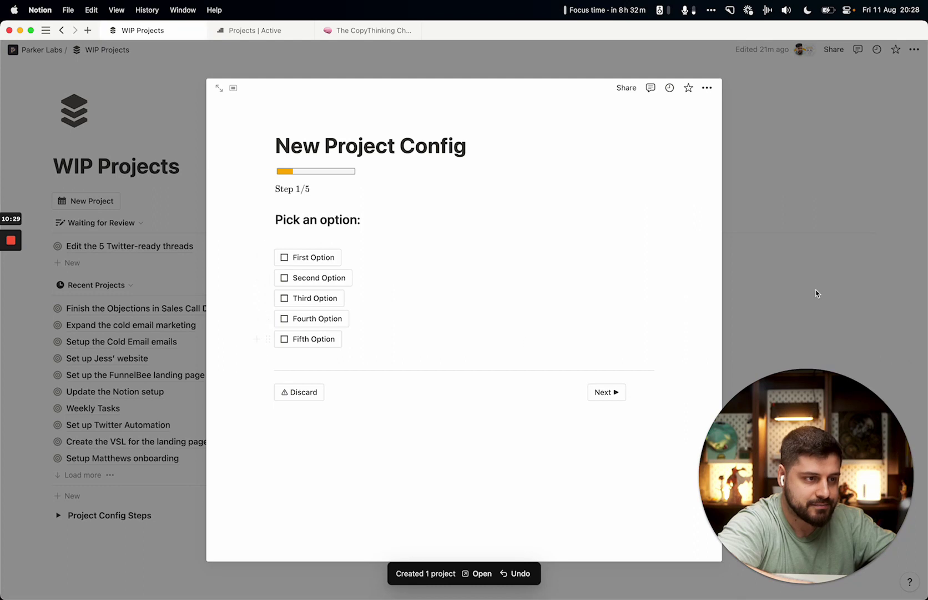
{"action": "left_click", "coordinate": [818, 290]}
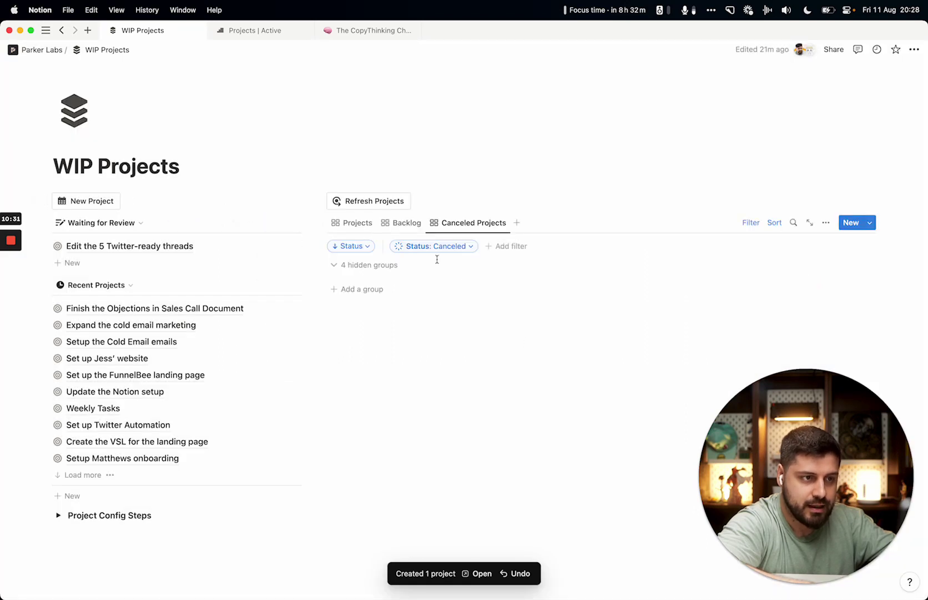
{"action": "left_click", "coordinate": [411, 246]}
{"action": "left_click", "coordinate": [414, 293]}
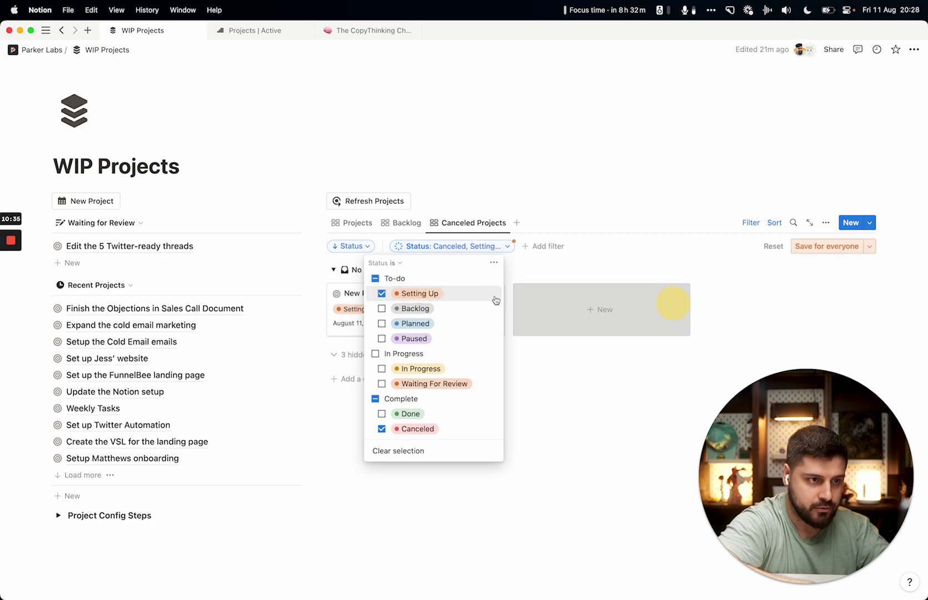
{"action": "left_click", "coordinate": [566, 299]}
{"action": "left_click", "coordinate": [873, 252]}
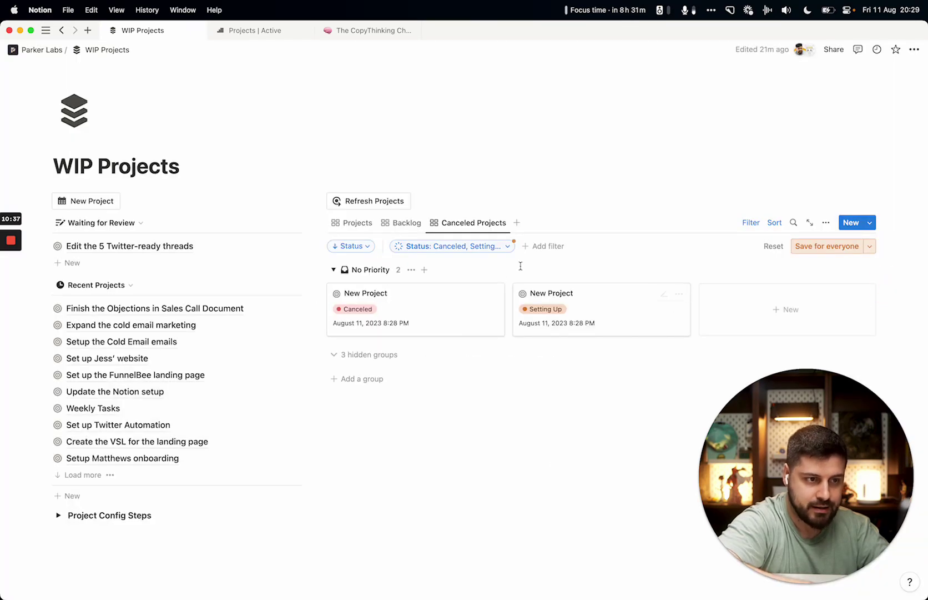
Step: Delete the New Project card whose status is Canceled
{"action": "left_click", "coordinate": [495, 298]}
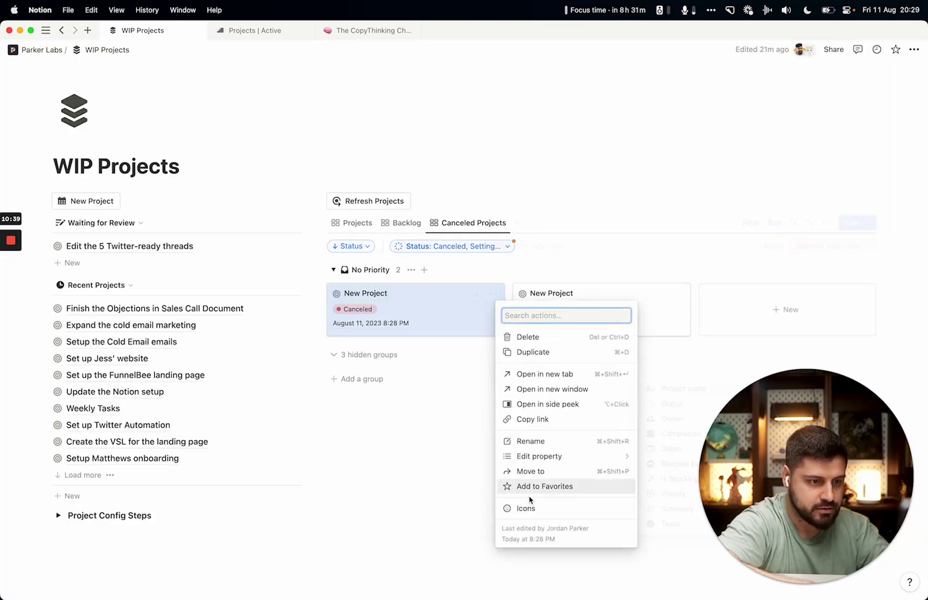
{"action": "left_click", "coordinate": [553, 336]}
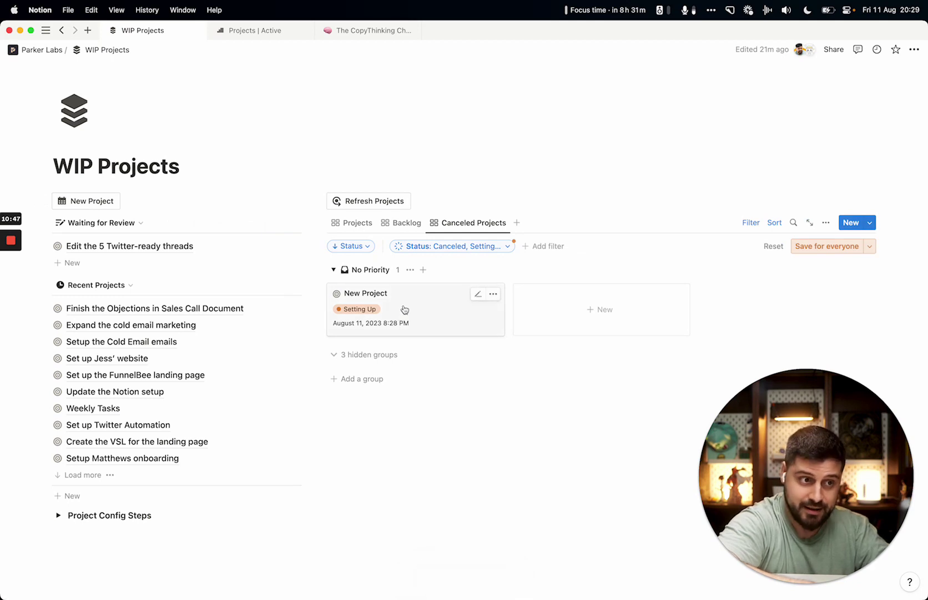
{"action": "left_click", "coordinate": [460, 246]}
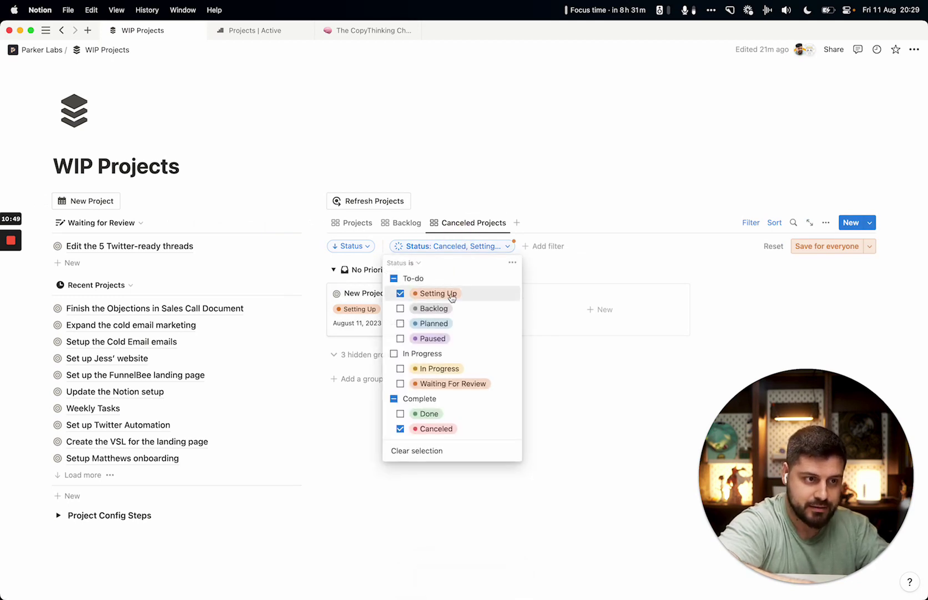
{"action": "left_click", "coordinate": [622, 380]}
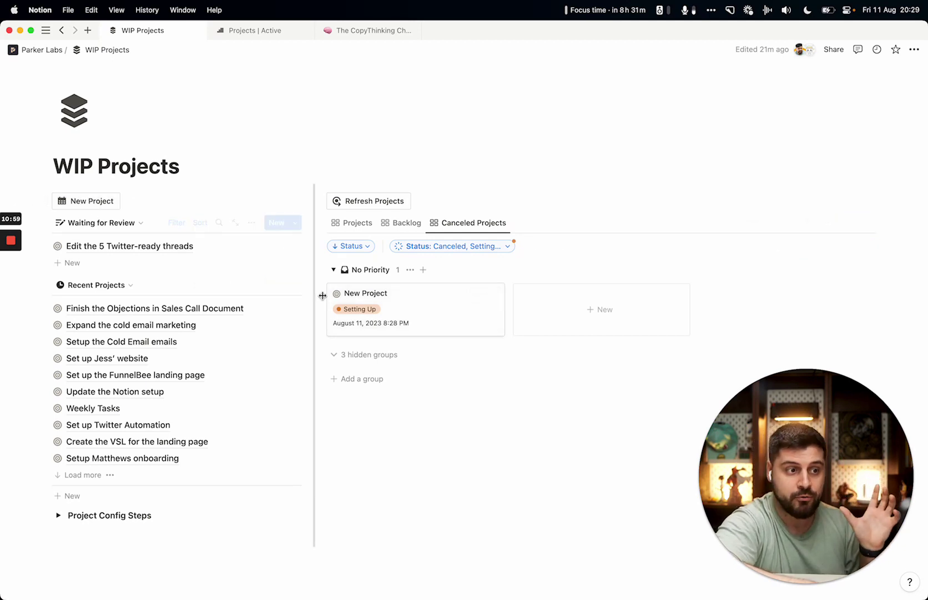
{"action": "left_click", "coordinate": [360, 309]}
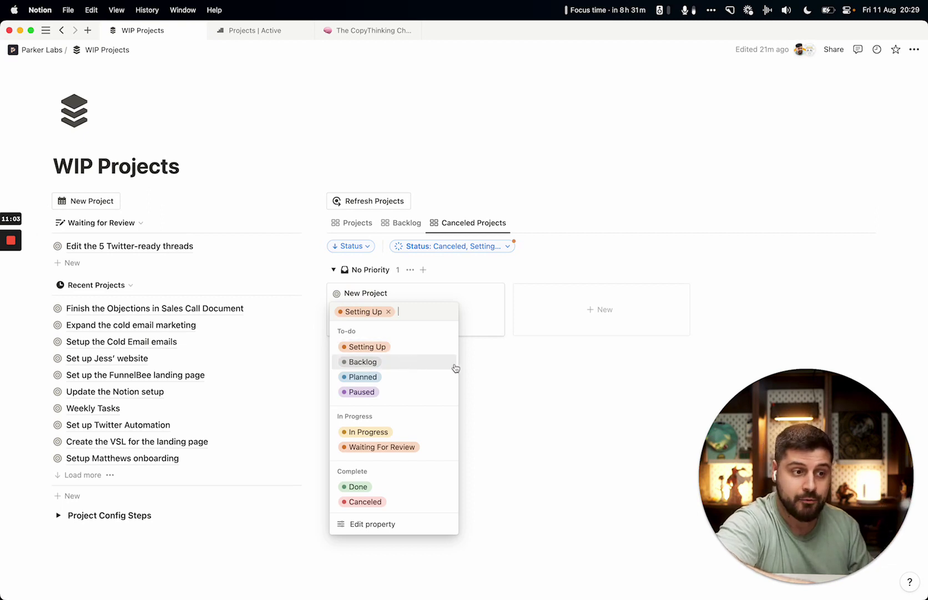
{"action": "left_click", "coordinate": [567, 418]}
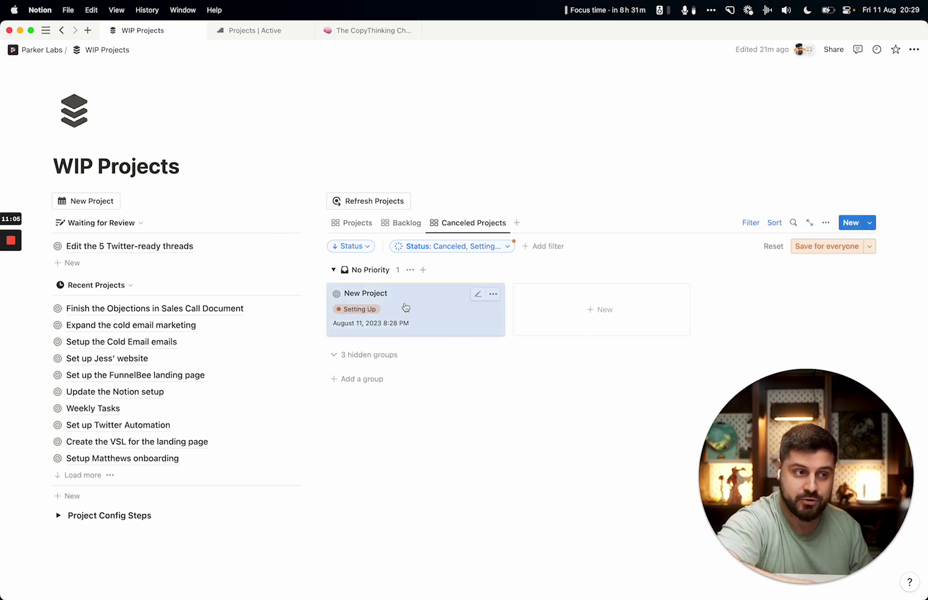
{"action": "left_click", "coordinate": [511, 418]}
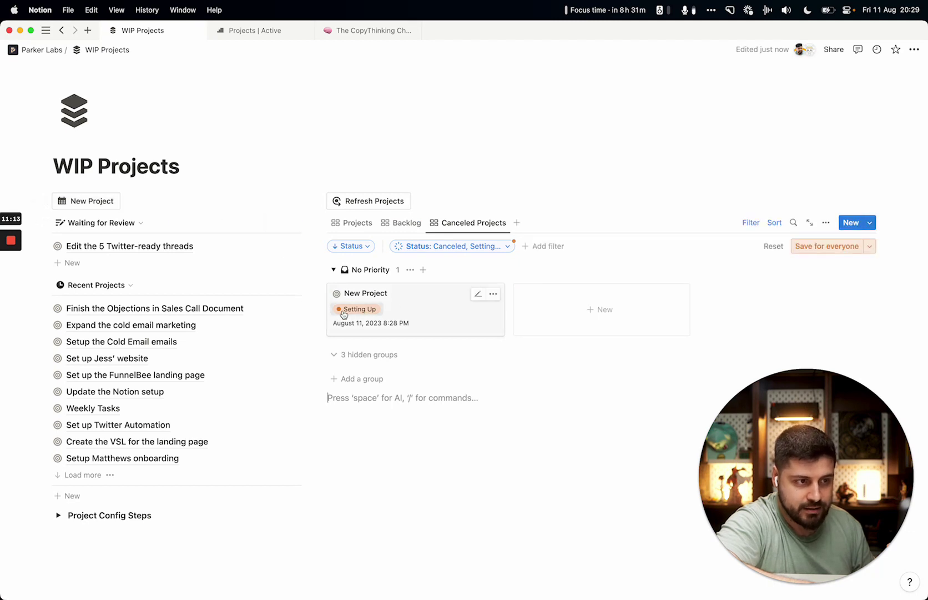
Step: Rename the Setting Up project as New Project (LOOK HERE) and close its page
{"action": "left_click", "coordinate": [397, 293]}
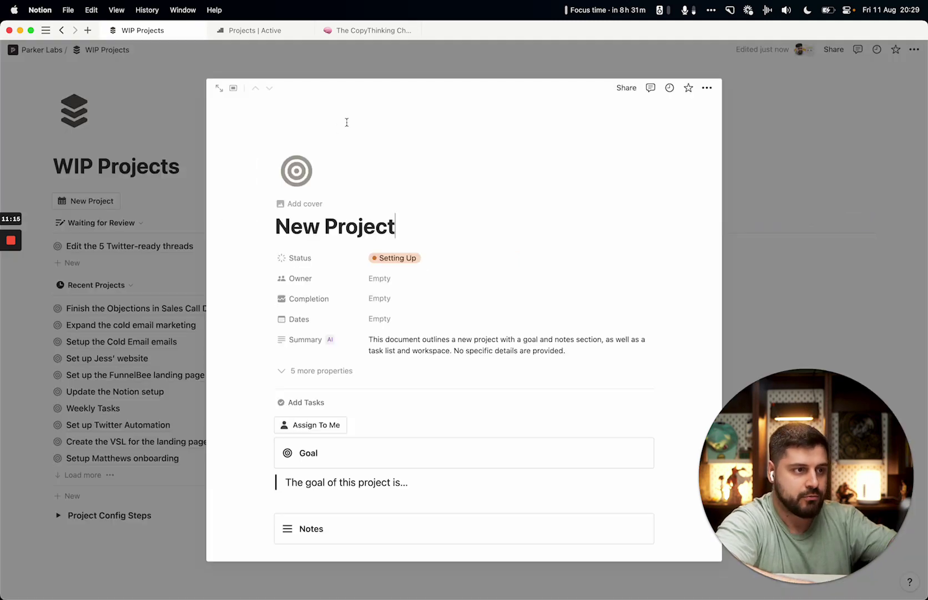
{"action": "left_click", "coordinate": [425, 217]}
{"action": "type", "text": "2"}
{"action": "key", "text": "BackSpace"}
{"action": "type", "text": "(LOOK HERE)"}
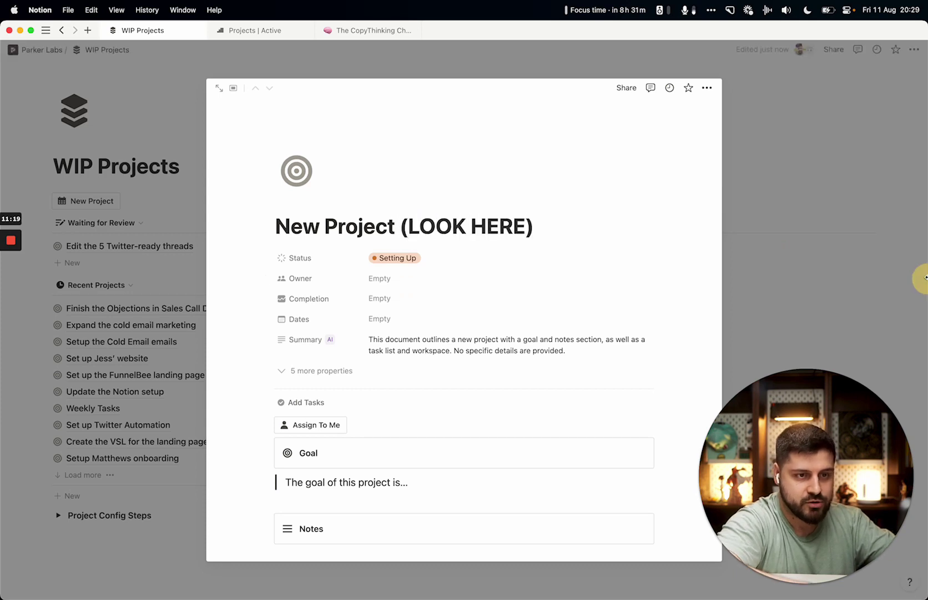
{"action": "left_click", "coordinate": [829, 251]}
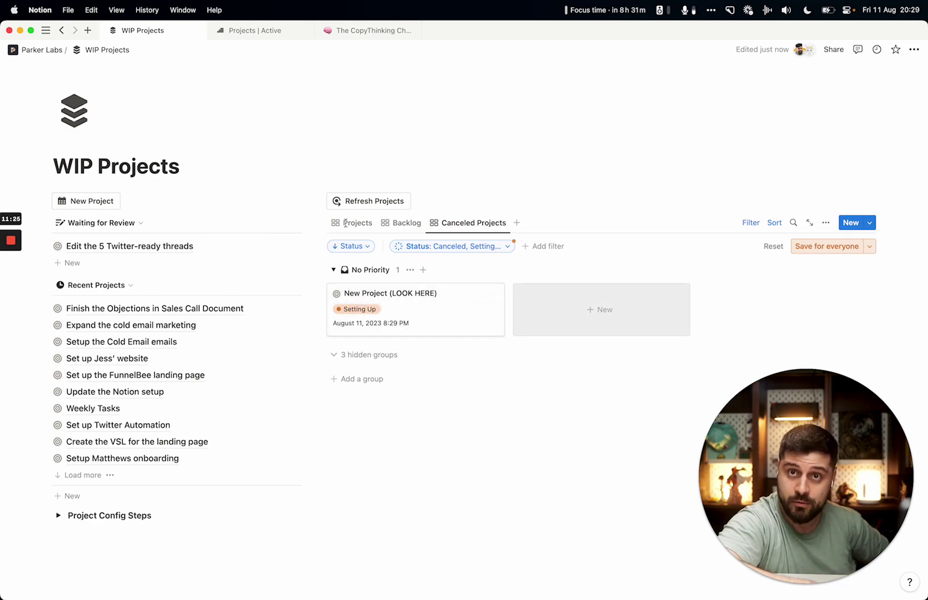
Step: Test the New Project button by running it twice, closing the New Project Config page each time
{"action": "left_click", "coordinate": [102, 200]}
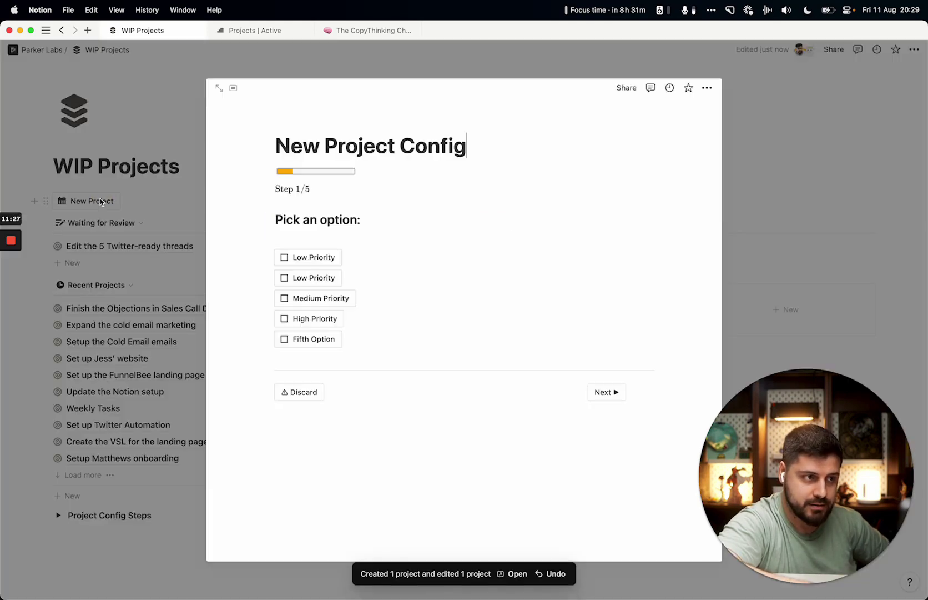
{"action": "left_click", "coordinate": [101, 199]}
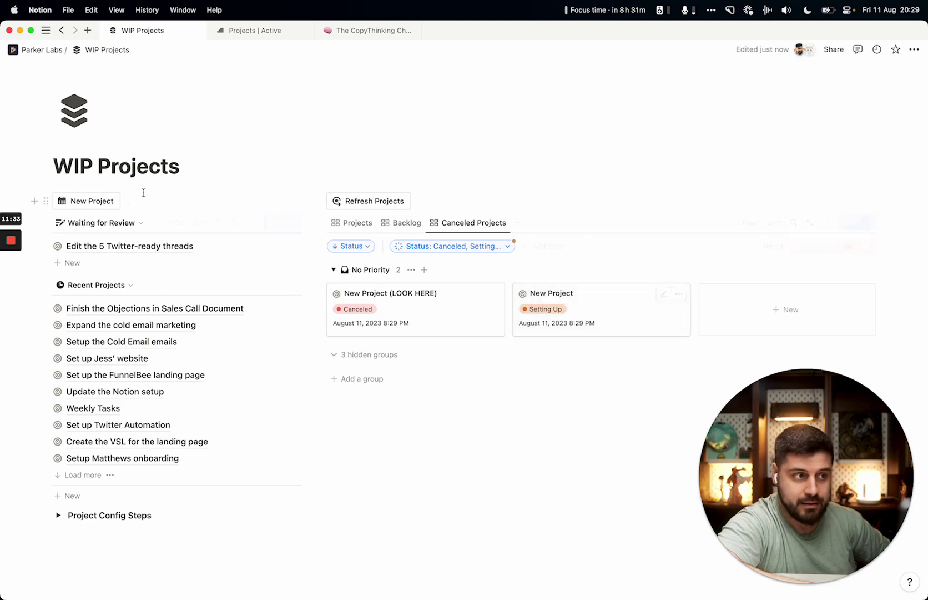
{"action": "left_click", "coordinate": [95, 200]}
{"action": "left_click", "coordinate": [824, 282]}
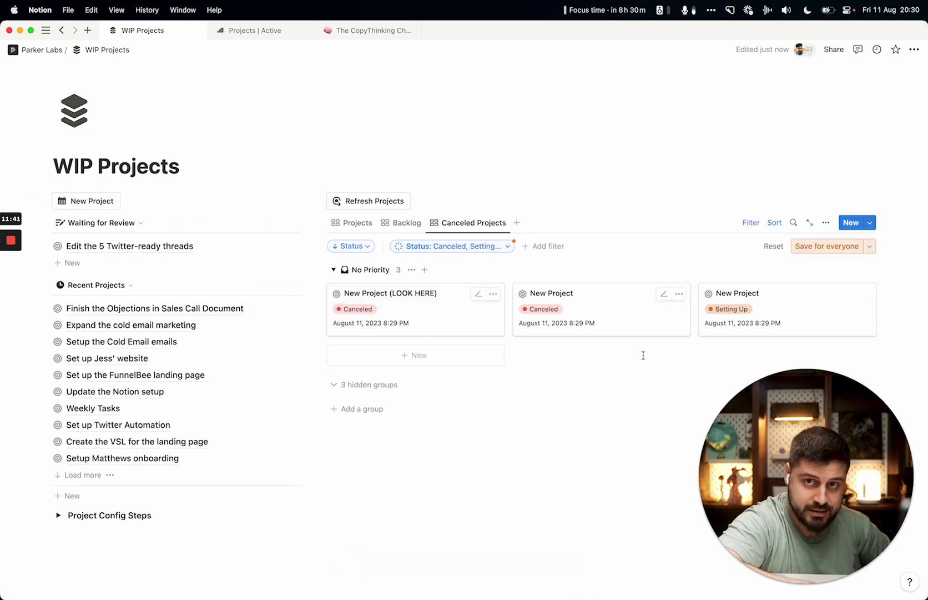
Step: Remove Setting Up from the Canceled Projects view's Status filter and hide the filter bar
{"action": "left_click", "coordinate": [466, 249]}
{"action": "left_click", "coordinate": [427, 294]}
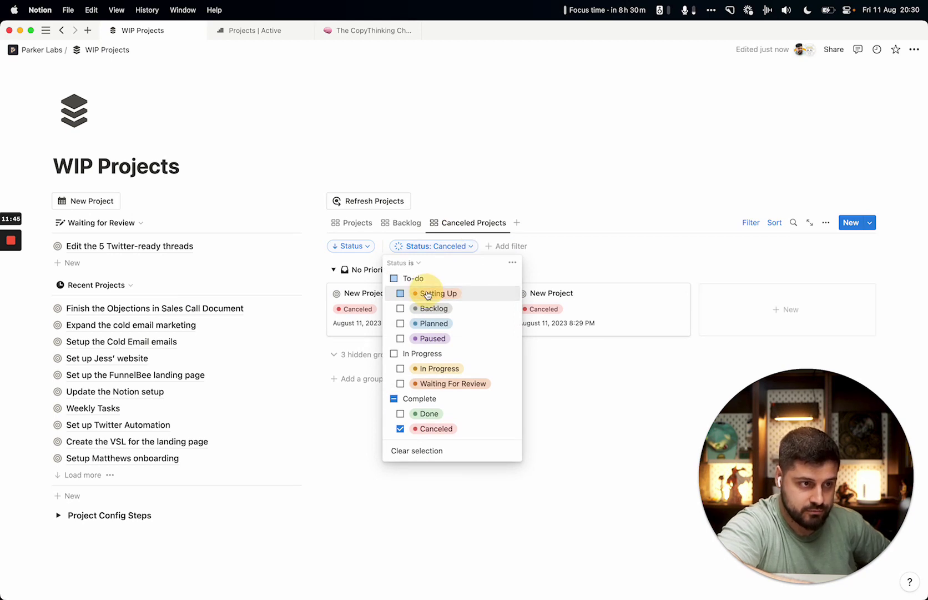
{"action": "left_click", "coordinate": [578, 412]}
{"action": "left_click", "coordinate": [446, 223]}
{"action": "left_click", "coordinate": [446, 221]}
{"action": "left_click", "coordinate": [750, 222]}
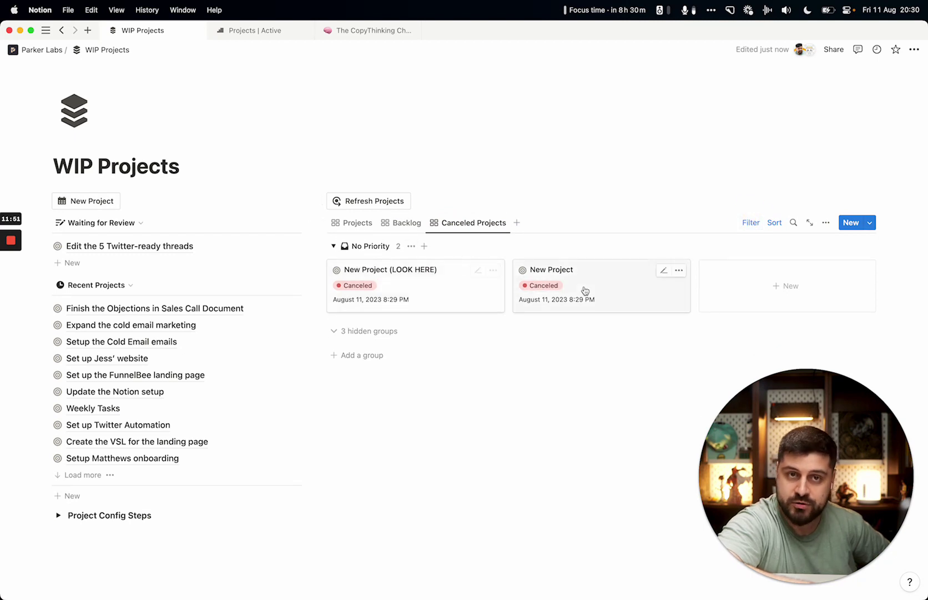
Step: Delete both canceled test projects from the Canceled Projects view
{"action": "left_click_drag", "start_coordinate": [326, 254], "coordinate": [696, 315]}
{"action": "key", "text": "BackSpace"}
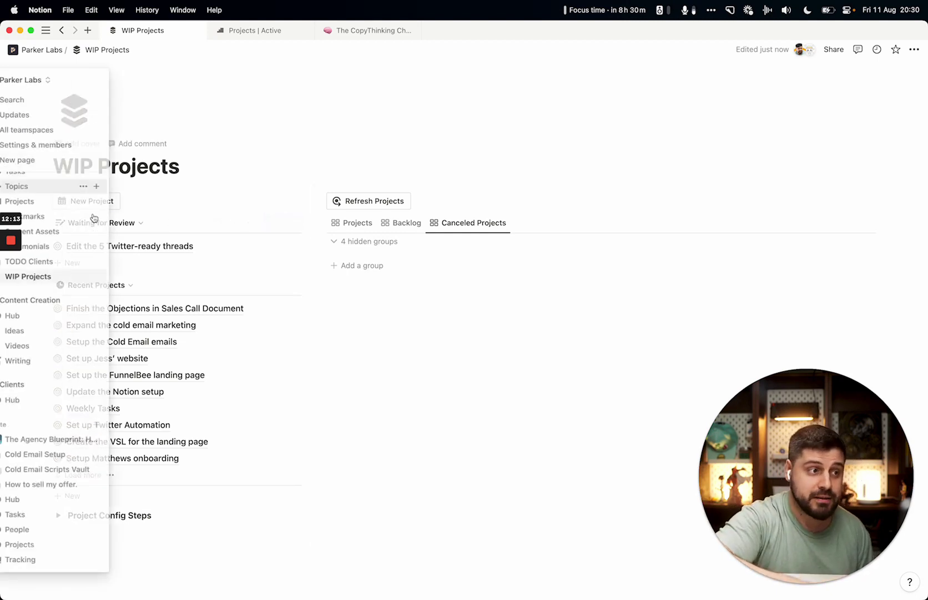
Step: Review the New Project button's configured actions and the step types available to add, and close its settings
{"action": "left_click", "coordinate": [131, 203]}
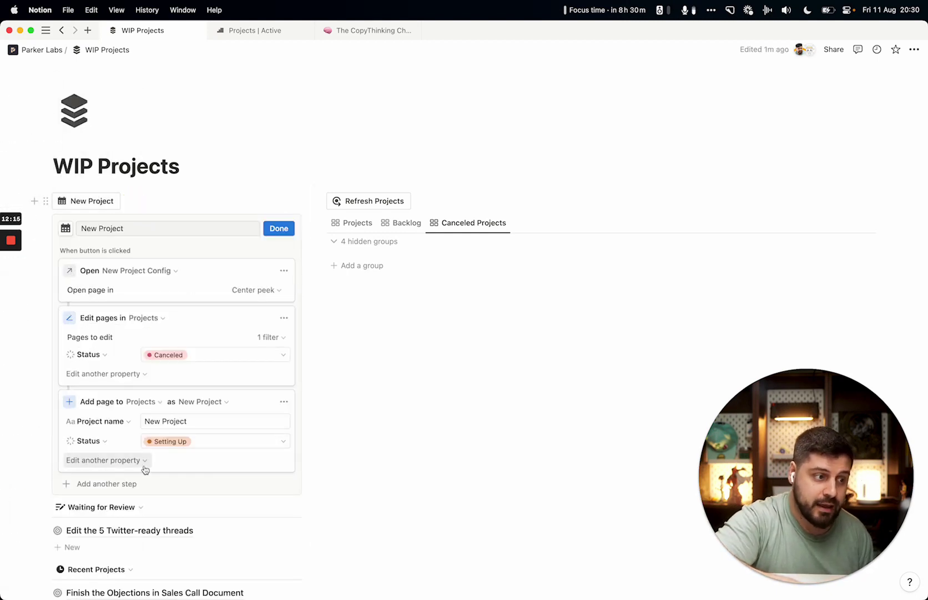
{"action": "left_click", "coordinate": [135, 482]}
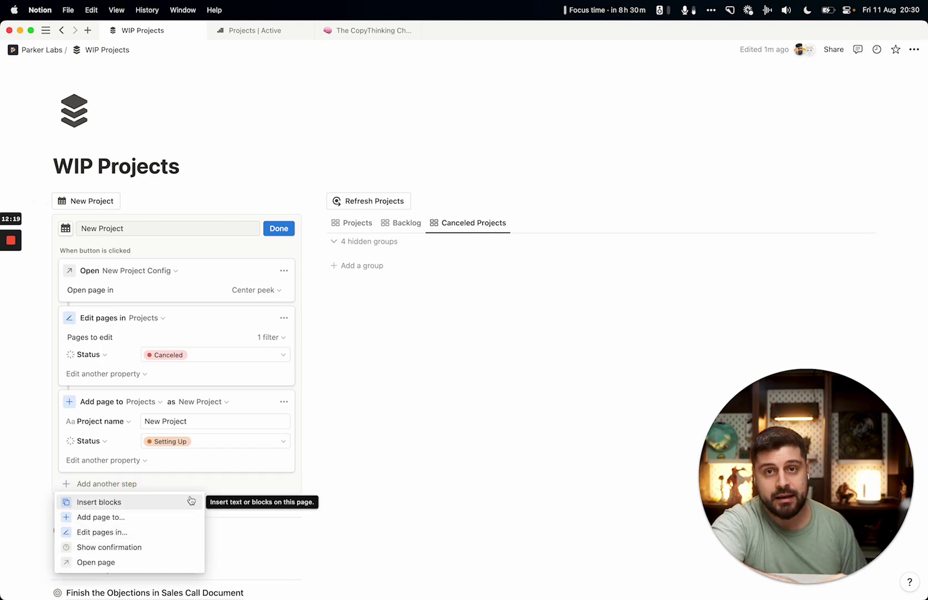
{"action": "left_click", "coordinate": [231, 480]}
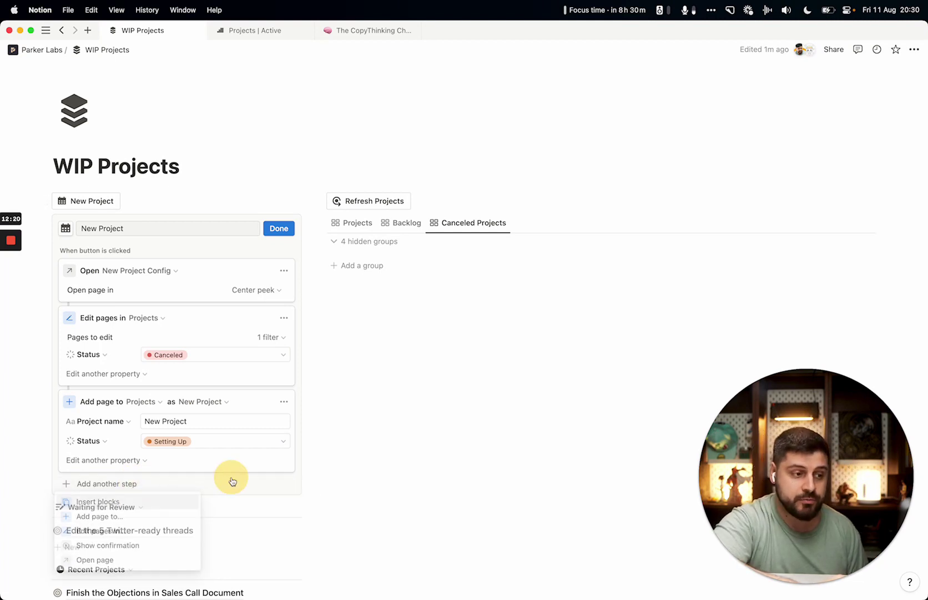
{"action": "left_click", "coordinate": [449, 426]}
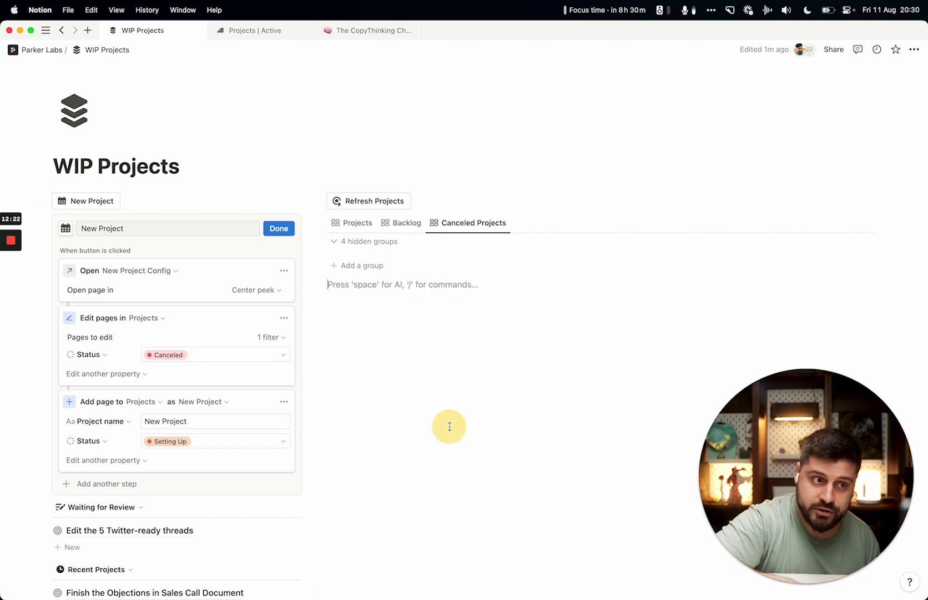
{"action": "left_click", "coordinate": [285, 228]}
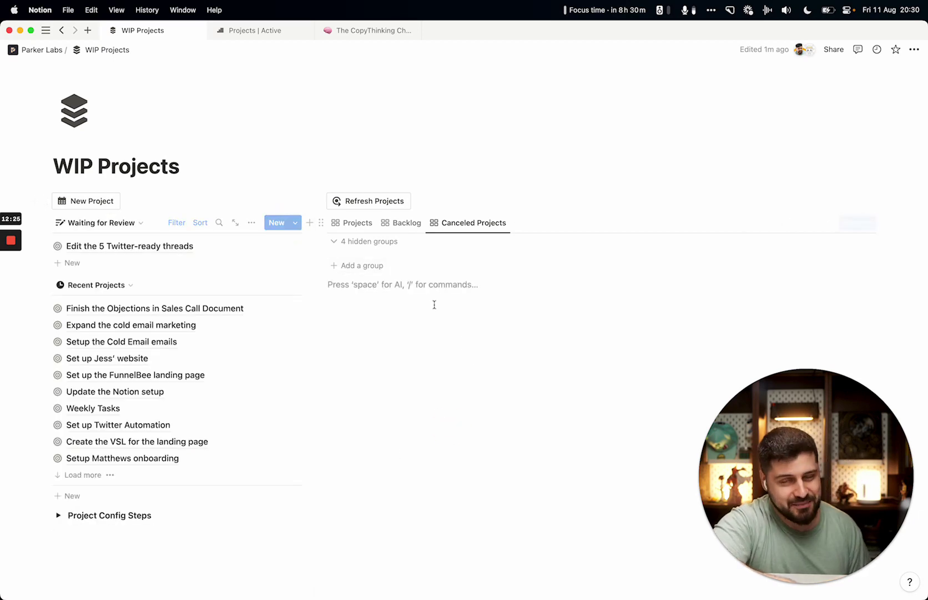